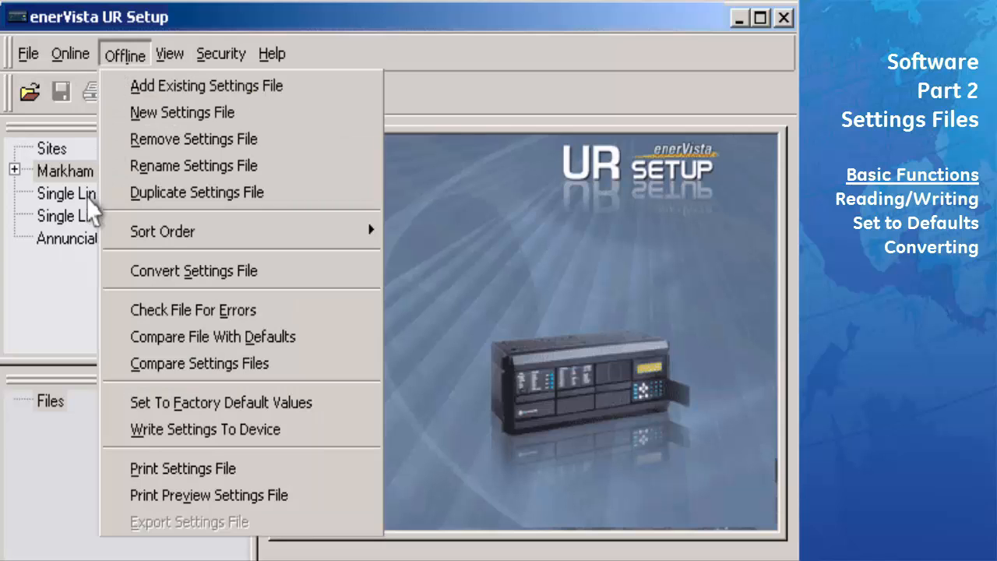
Choose New Settings File from the Files panel's right-click menu
right_click(48, 433)
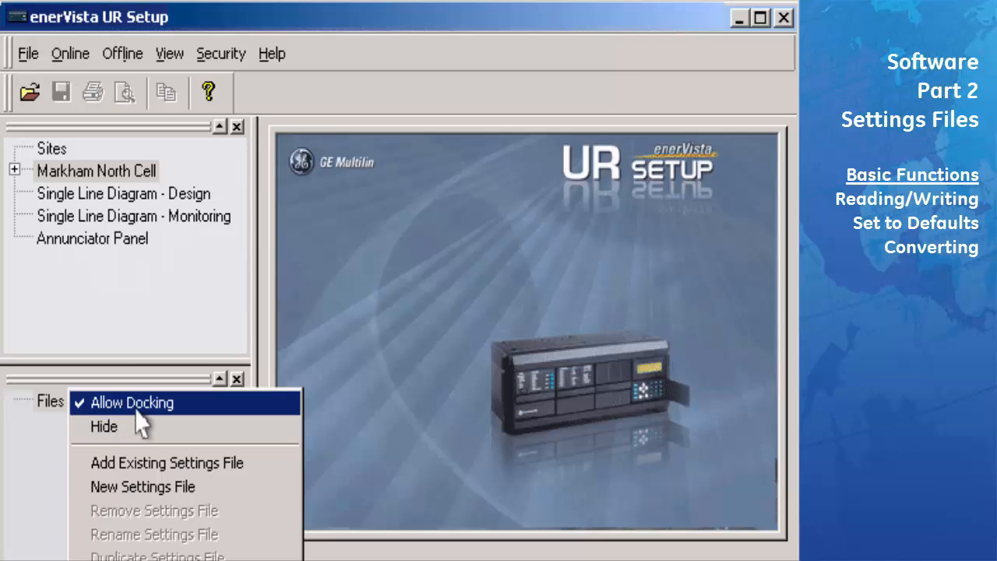
left_click(200, 495)
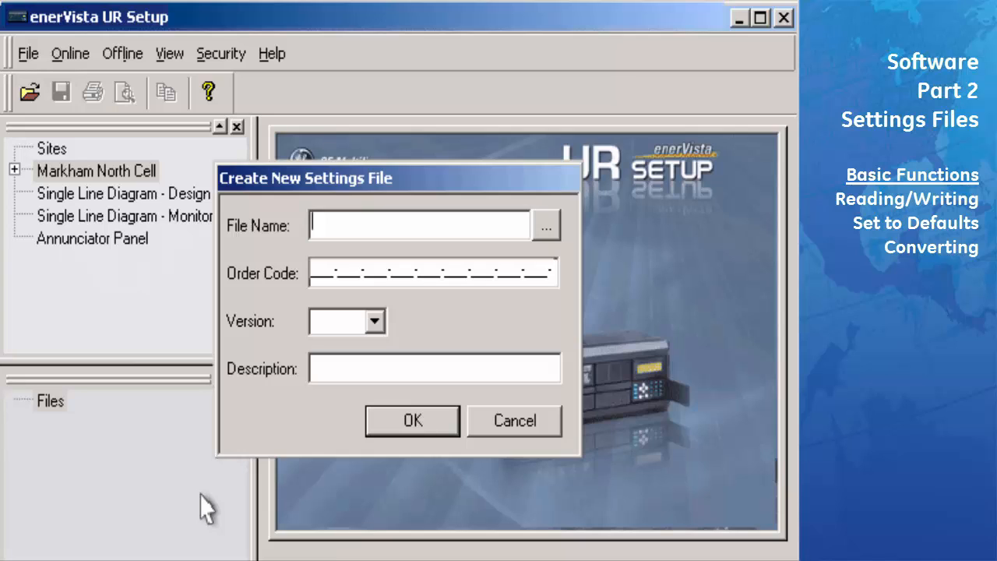
Create settings file F60Test, version 3.0x, order code F60-C00-HCH-H6A-K8Z-L6B-N6D-S6K
type("F60Test")
key("Tab")
type("F60-C00-HCH-")
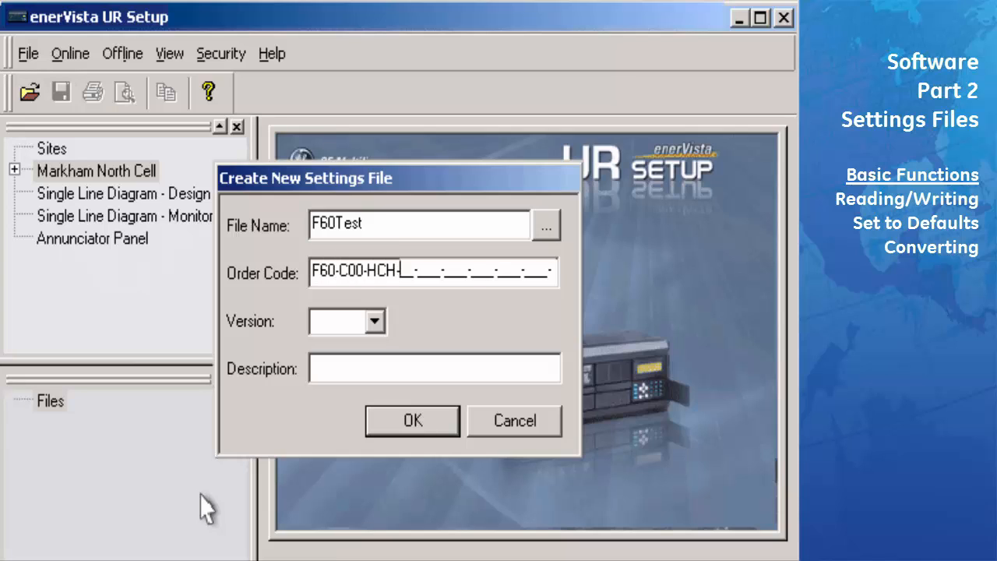
type("H6A-K8Z-L6B-N6D-S6K-")
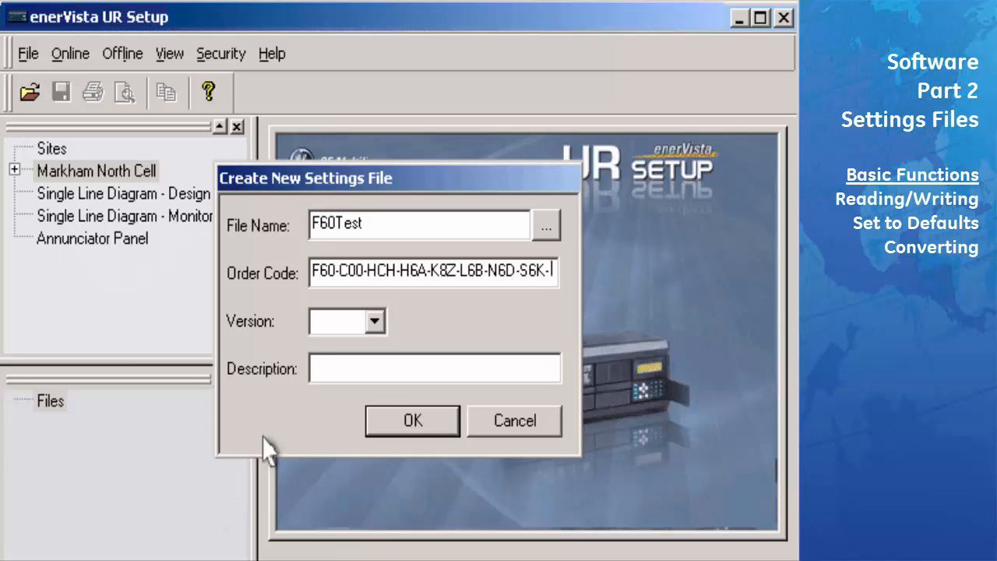
left_click(375, 321)
left_click(377, 380)
left_click(377, 381)
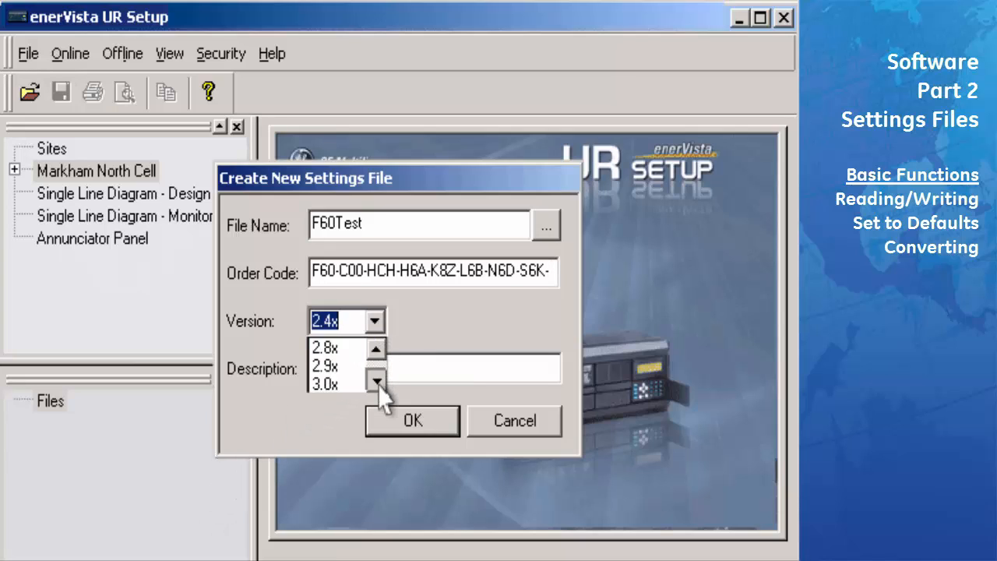
left_click(333, 384)
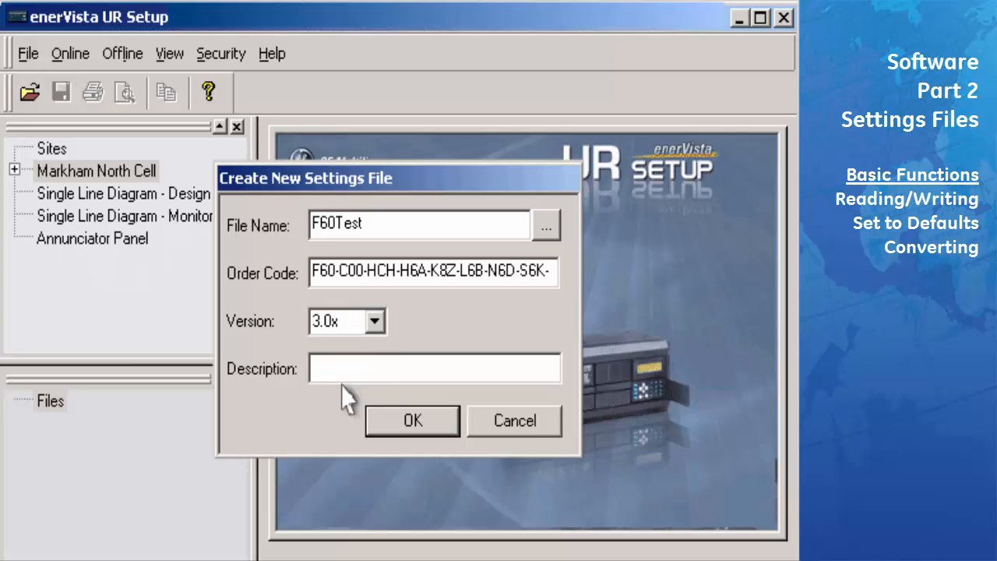
left_click(415, 421)
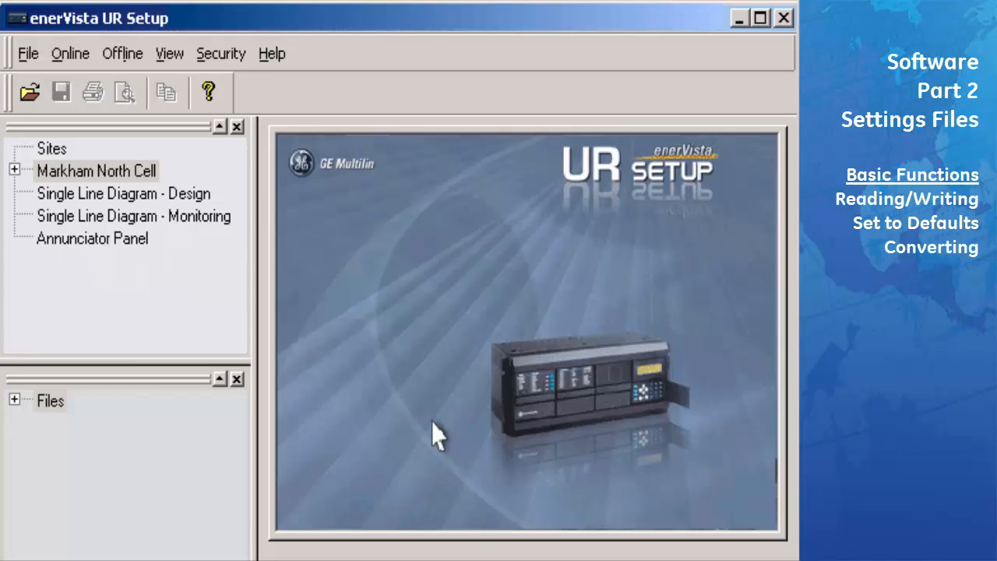
Expand Files, F60Test.urs, Markham North Cell and the F60 Markham North device
left_click(14, 399)
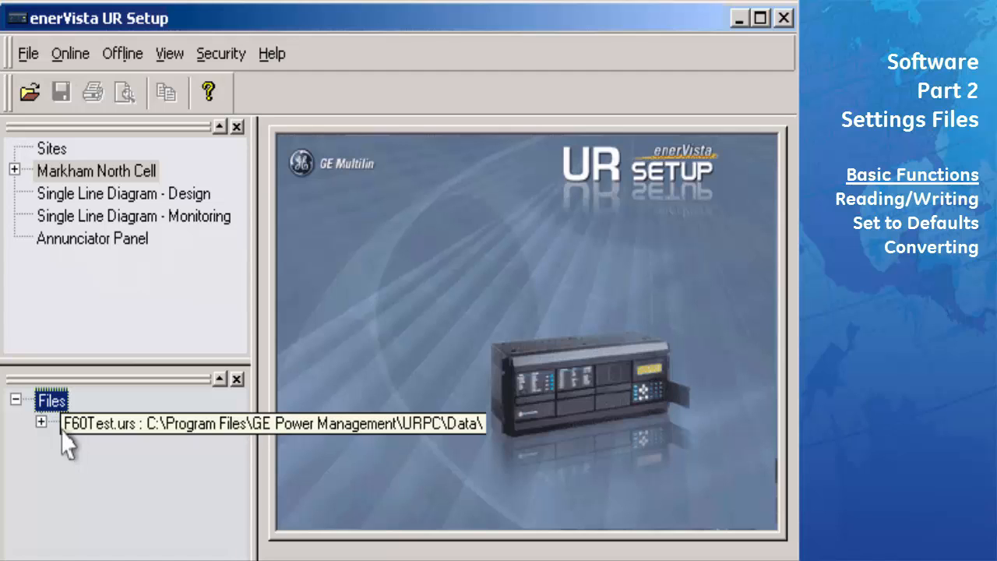
left_click(40, 423)
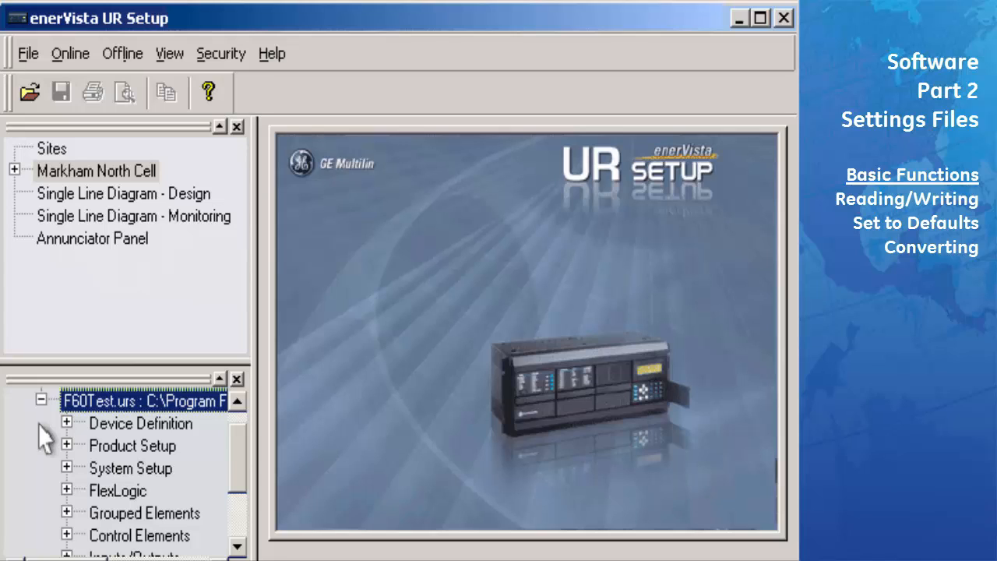
left_click(15, 171)
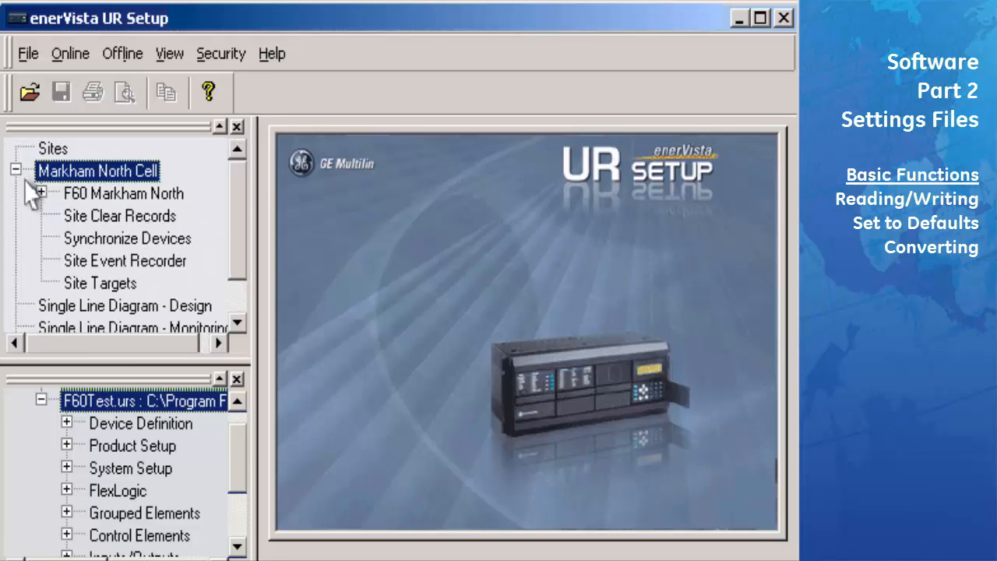
left_click(41, 193)
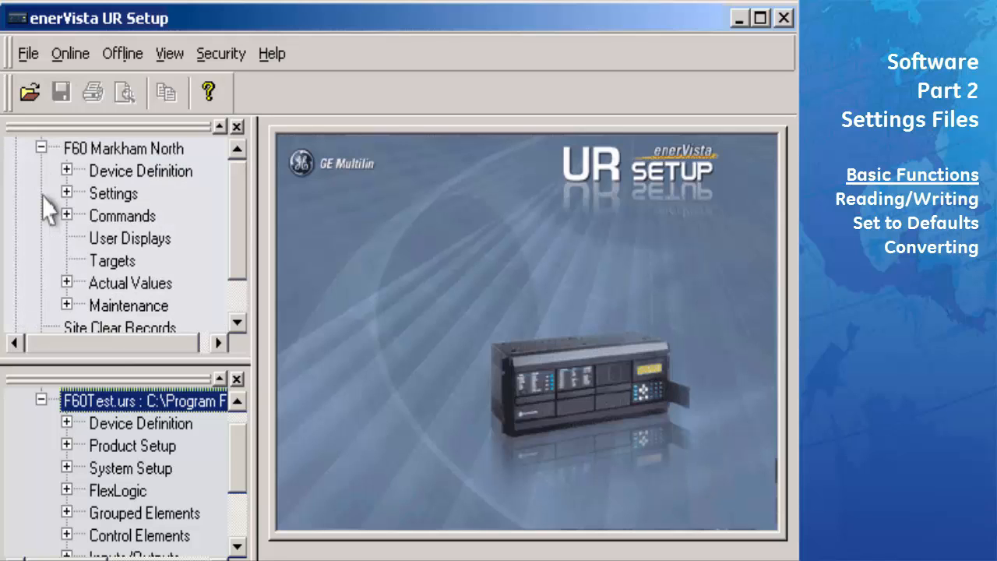
Open the Display Properties settings under F60Test's Product Setup
left_click(93, 454)
double_click(92, 454)
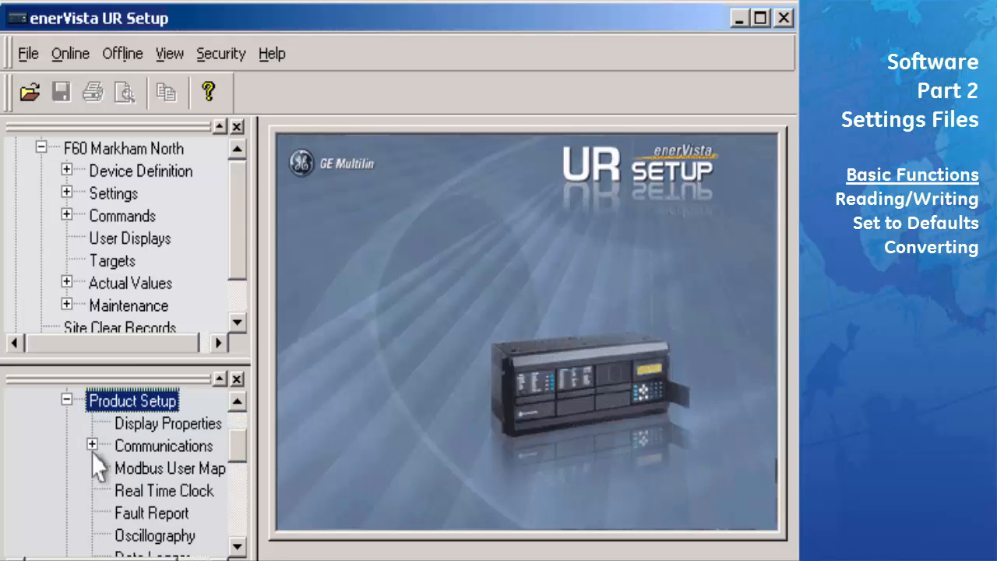
left_click(122, 430)
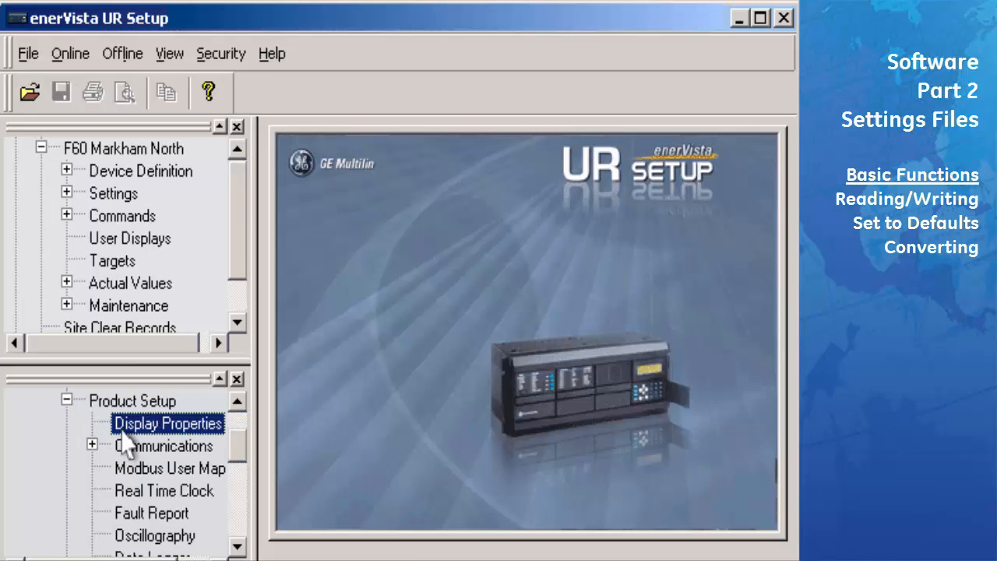
double_click(122, 433)
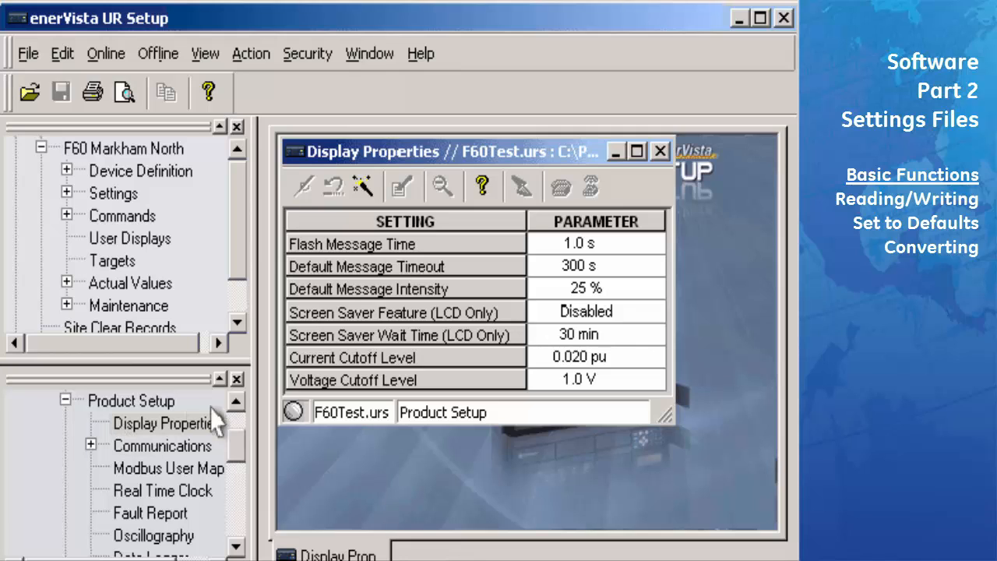
Set F60Test's Default Message Intensity to 75 % and save the settings
left_click(654, 294)
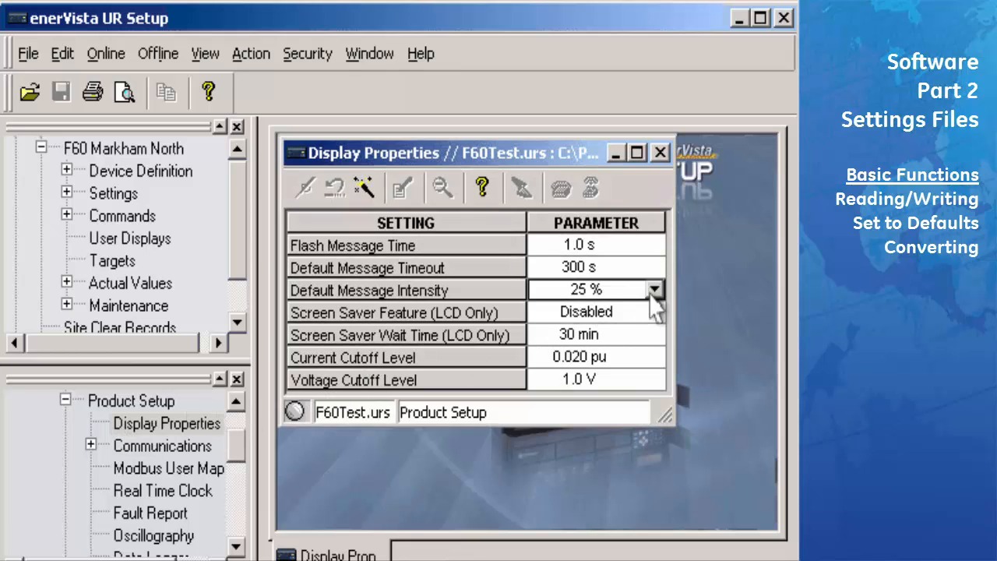
left_click(654, 292)
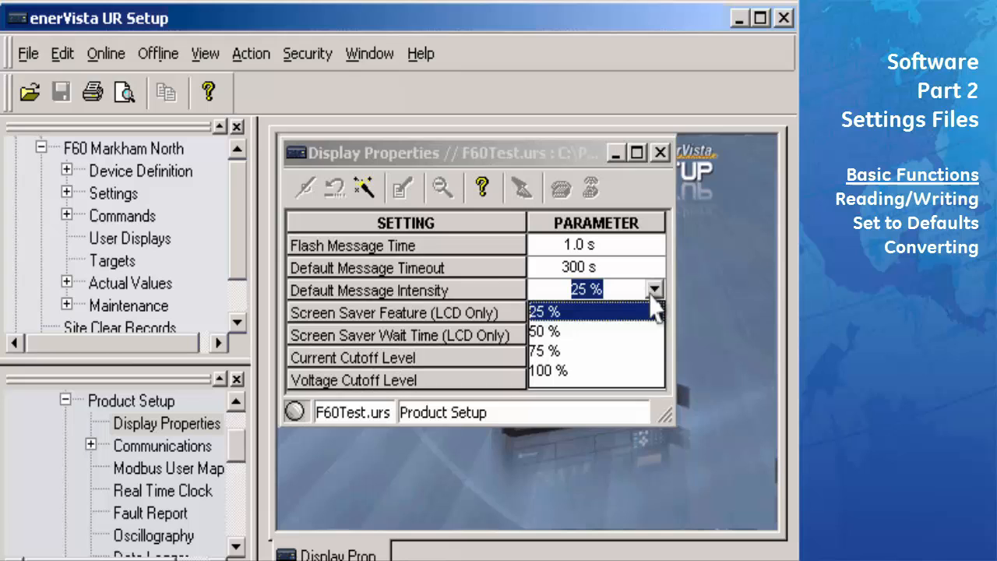
left_click(623, 351)
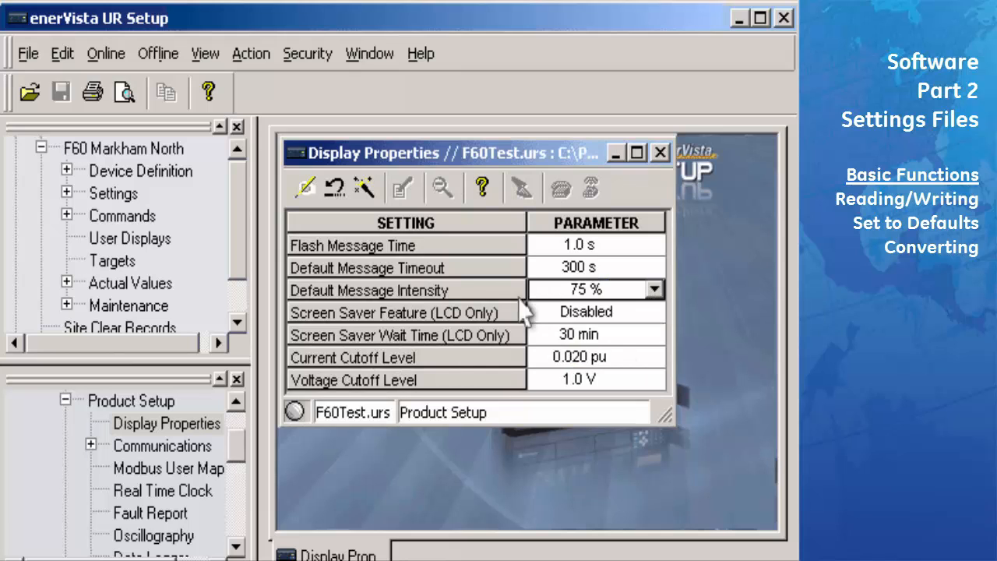
left_click(307, 197)
Add the existing F60Sets.urs file via Offline > Add Existing Settings File
left_click(170, 66)
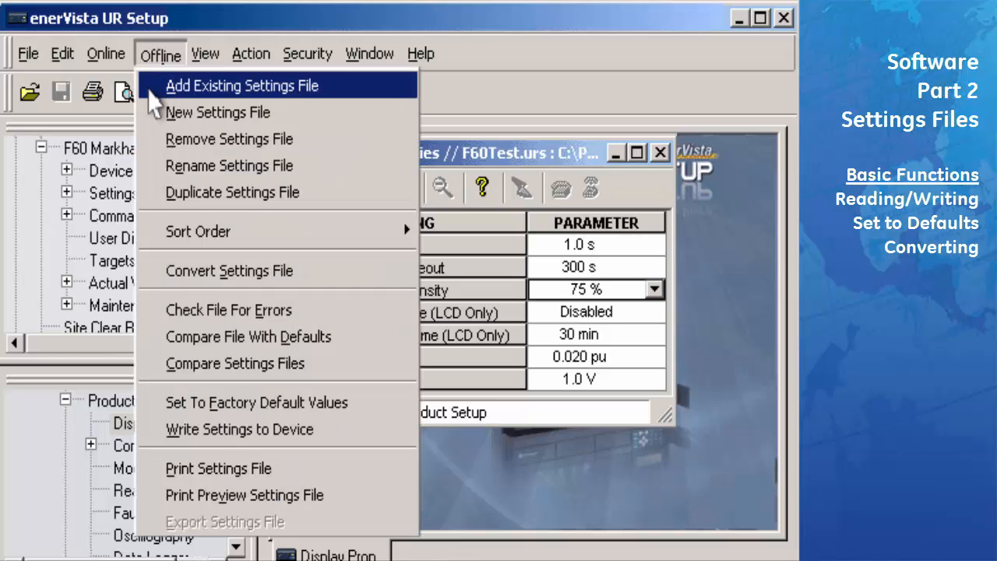
left_click(155, 102)
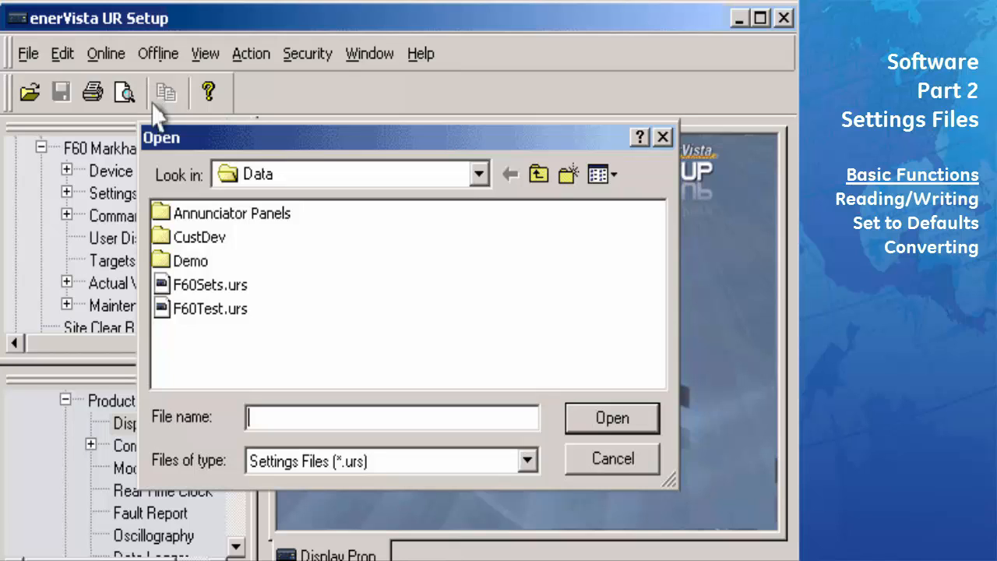
left_click(209, 287)
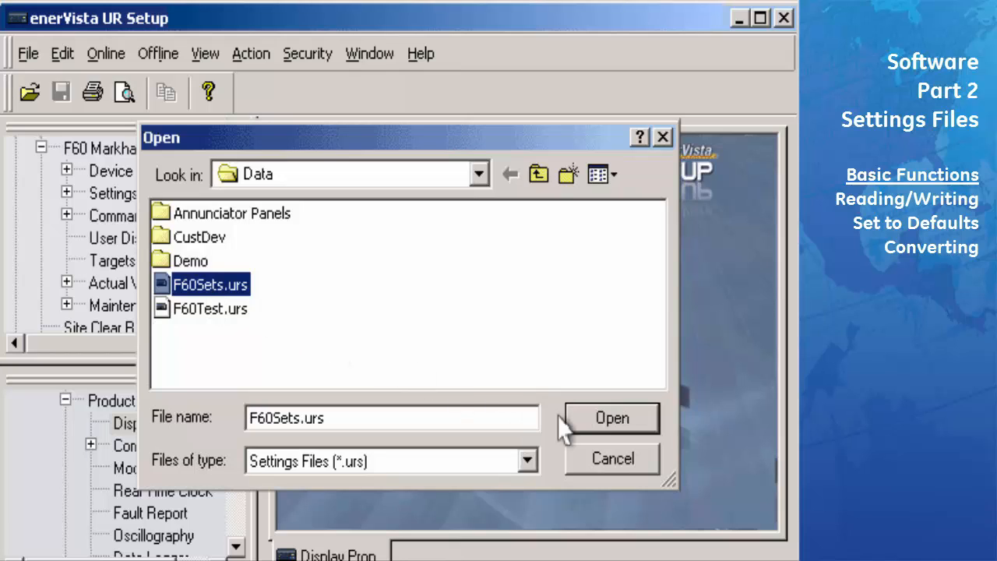
left_click(580, 426)
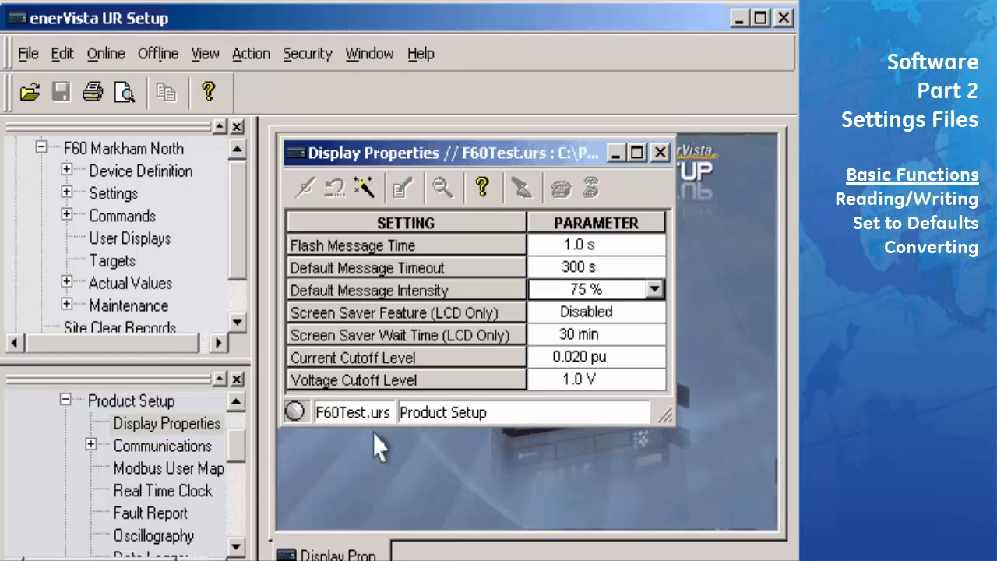
Collapse the F60Test.urs tree and select F60Sets.urs in the Files list
left_click_drag(235, 437, 236, 418)
left_click(41, 423)
left_click(69, 448)
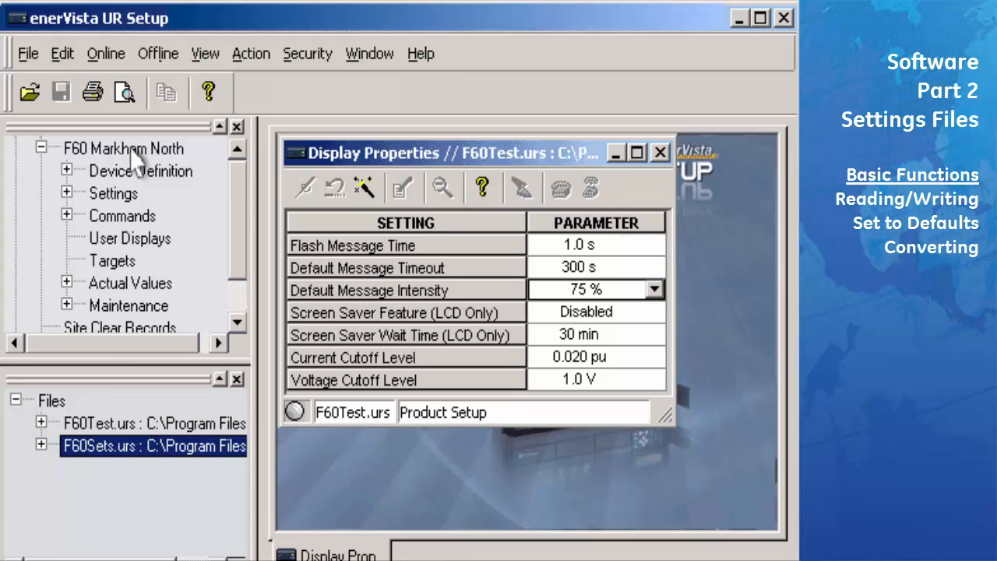
Duplicate F60Sets.urs and select the resulting Copy of F60Sets.urs
left_click(159, 55)
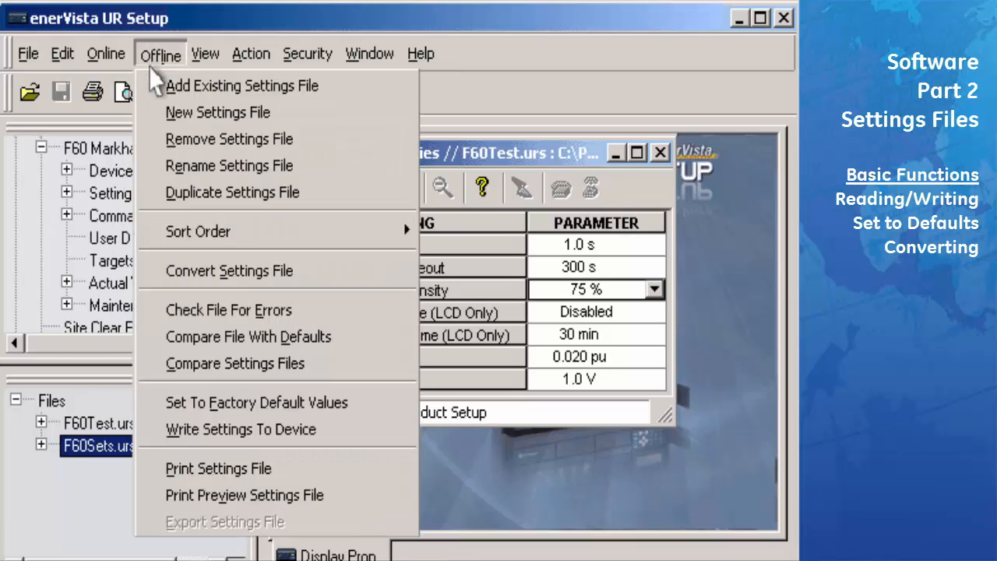
left_click(156, 195)
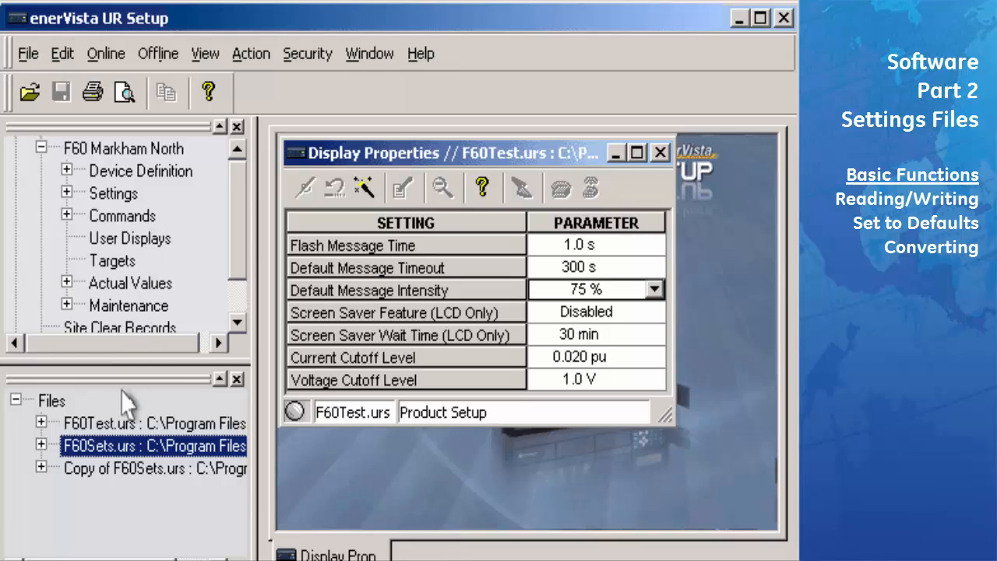
left_click(110, 475)
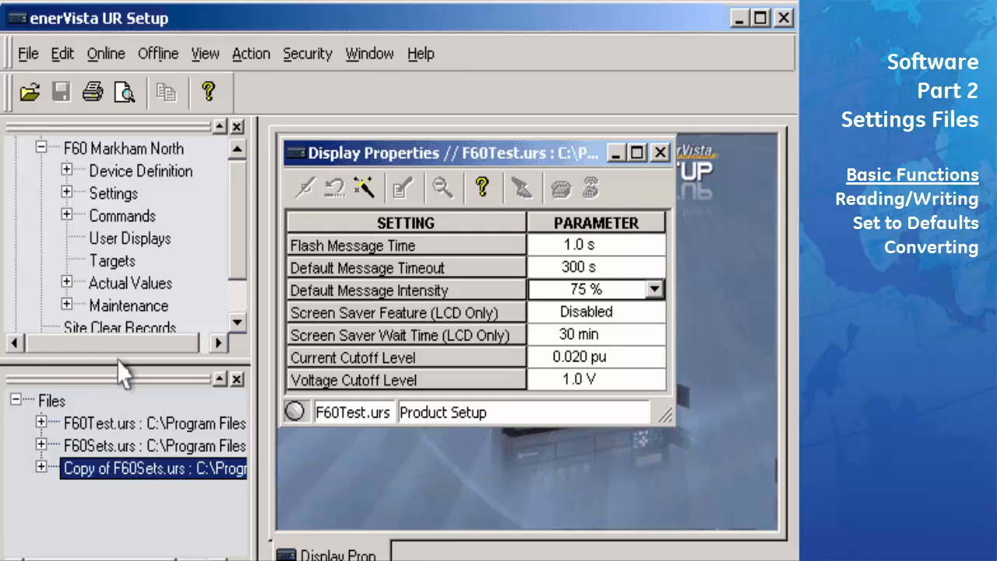
Remove Copy of F60Sets.urs with Offline > Remove Settings File and confirm
left_click(145, 70)
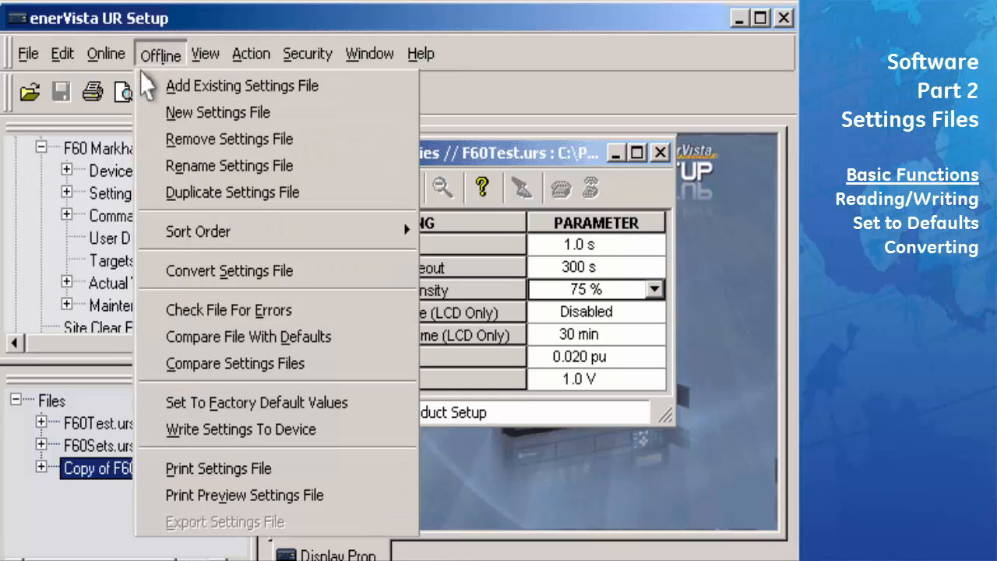
left_click(152, 146)
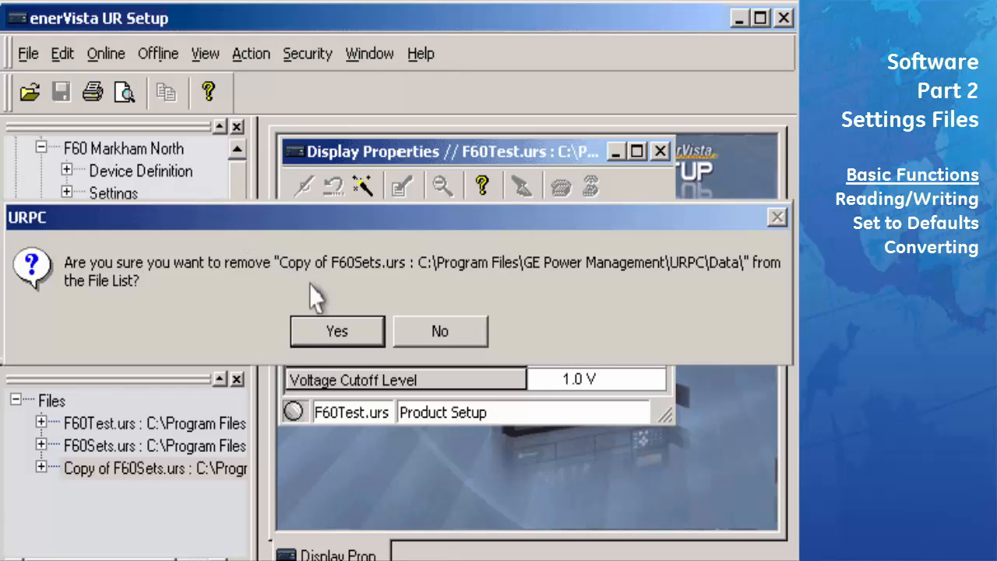
left_click(337, 331)
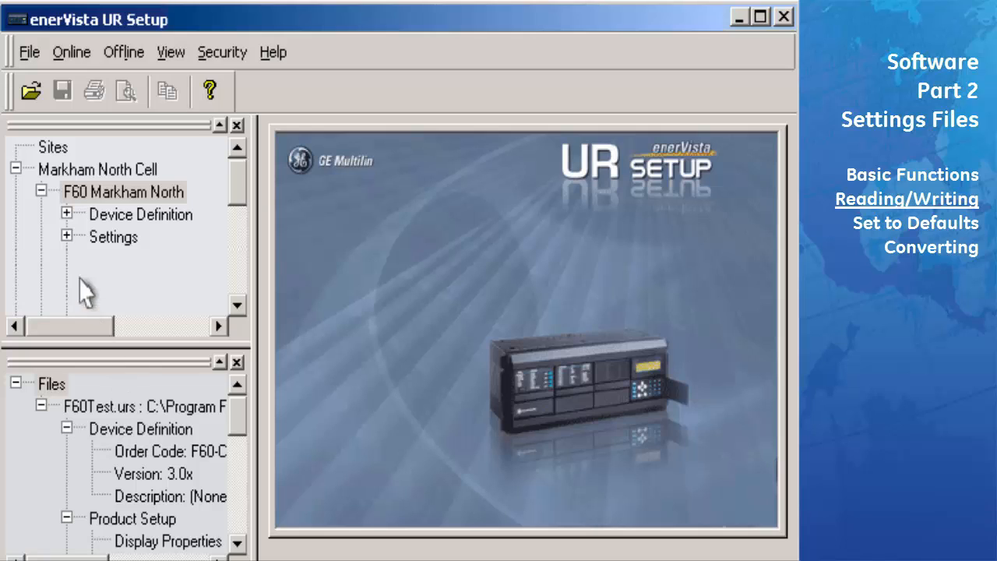
Open Display Properties for both the F60 Markham North device and F60Test.urs
left_click(66, 238)
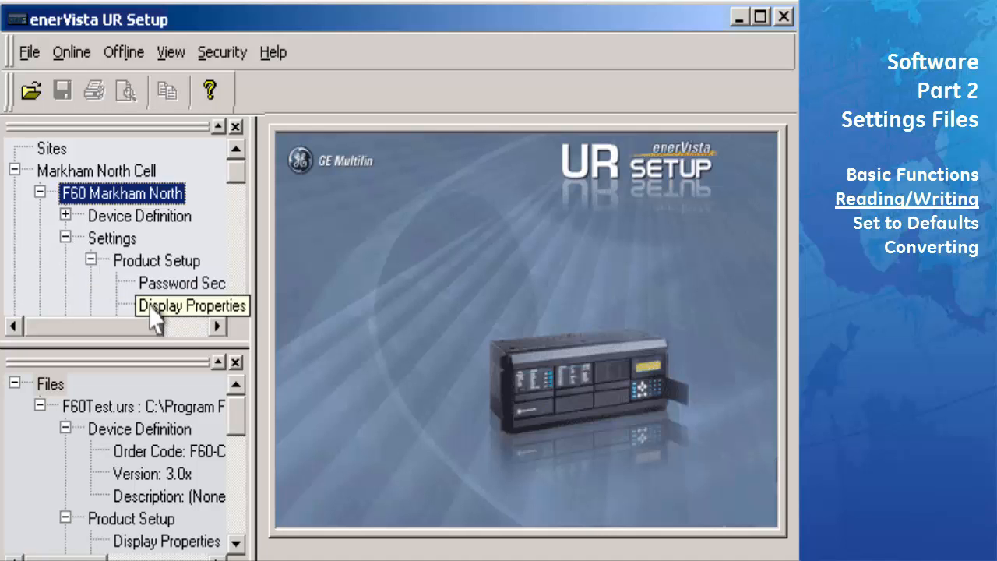
double_click(154, 306)
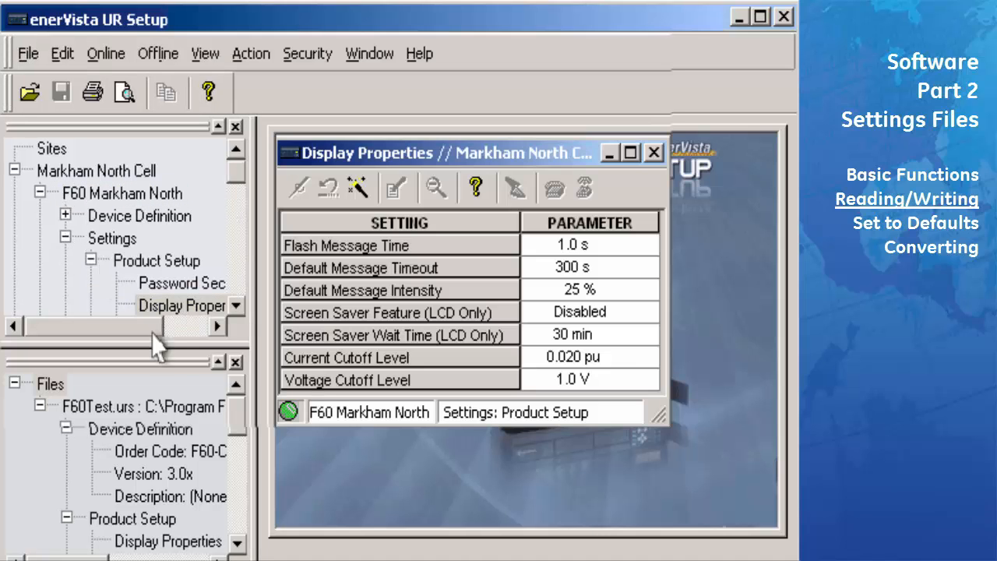
double_click(158, 541)
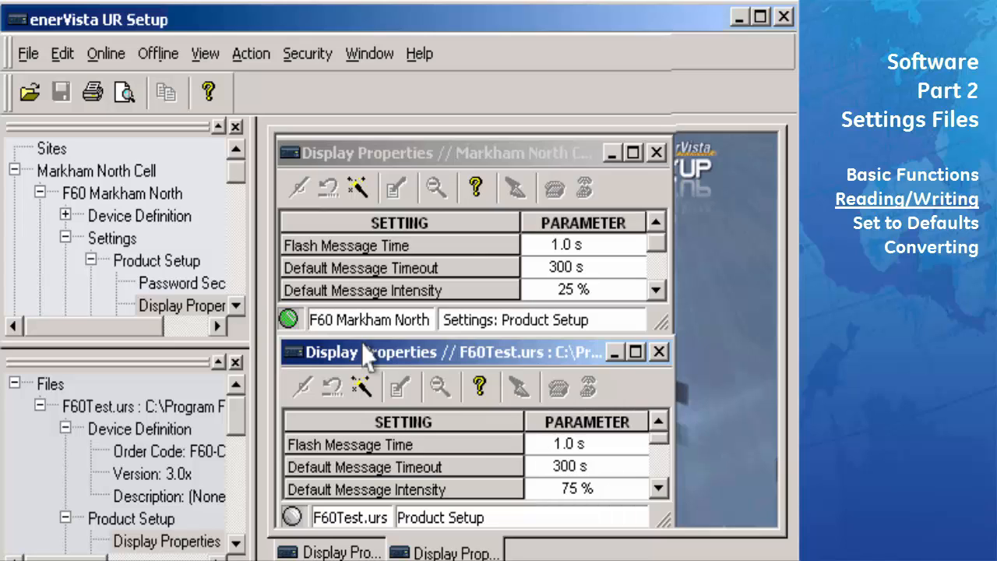
Read the F60 Markham North device settings into F60Test.urs, giving intensity 25 %
left_click(118, 196)
right_click(117, 198)
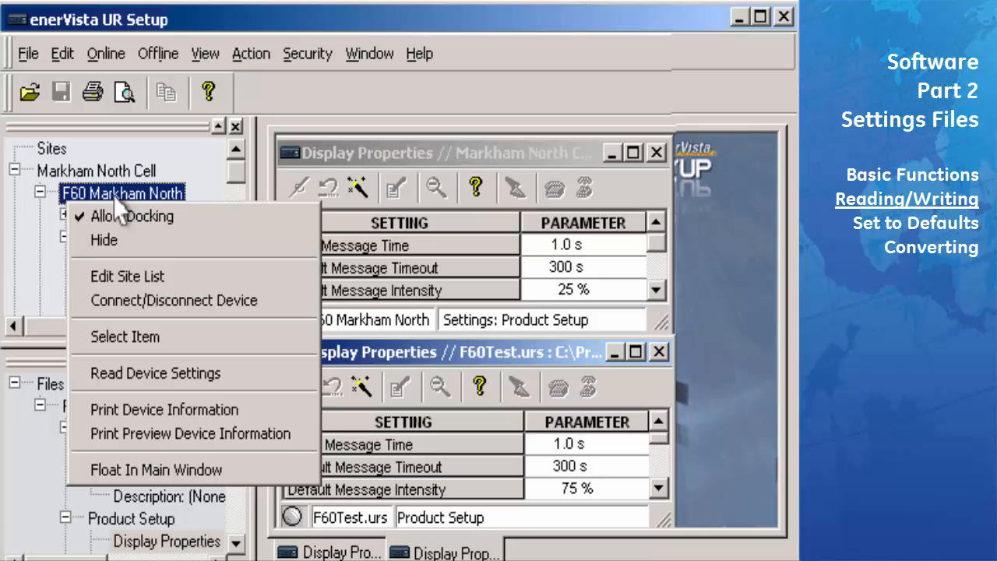
left_click(194, 375)
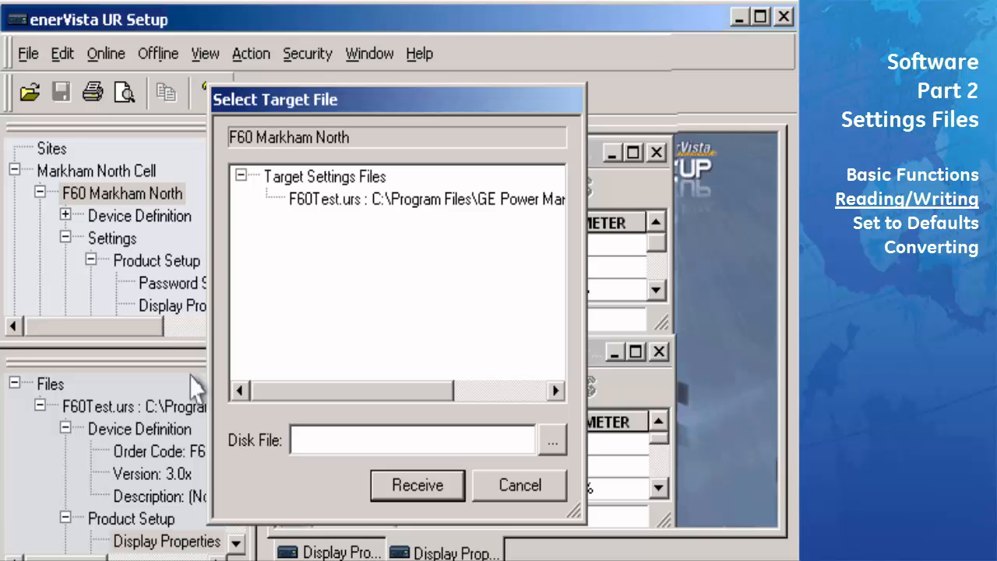
left_click(424, 204)
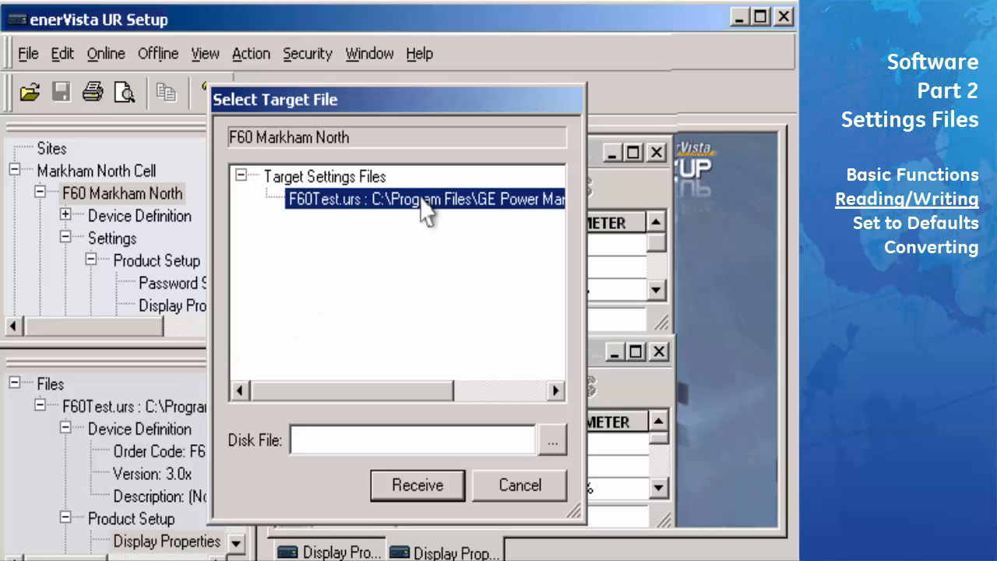
left_click(421, 489)
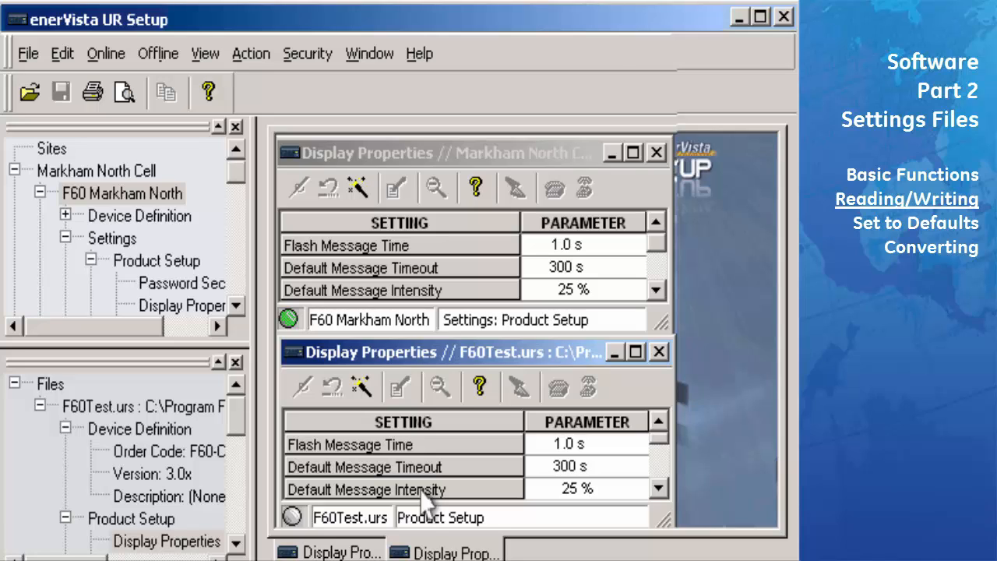
Set F60Test.urs Default Message Intensity to 50 %
left_click(586, 490)
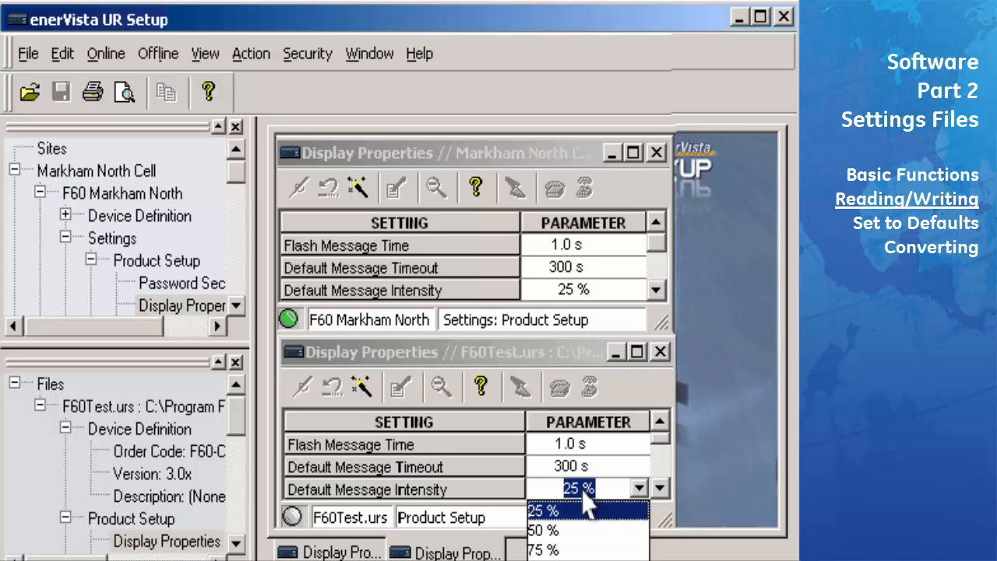
left_click(584, 530)
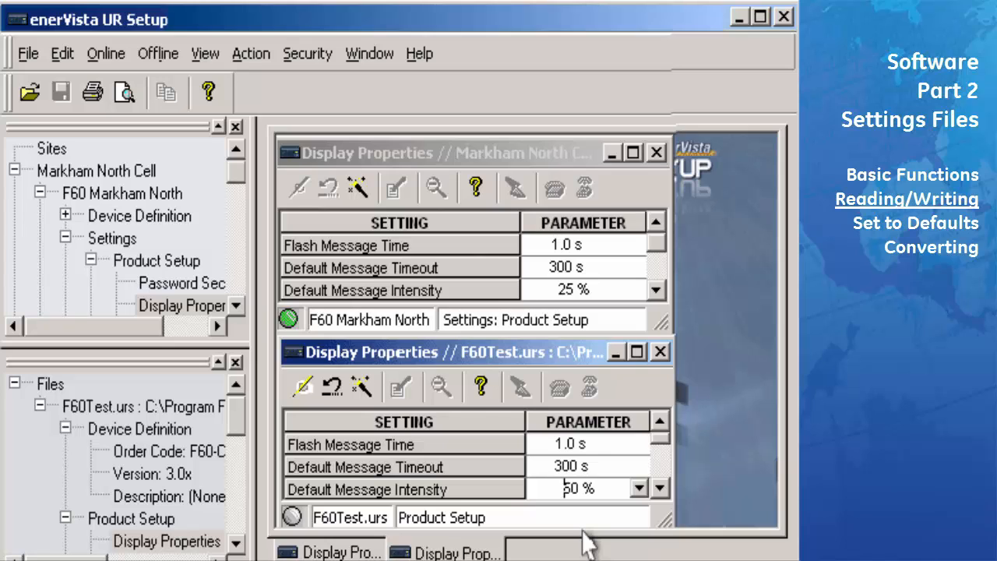
left_click(160, 53)
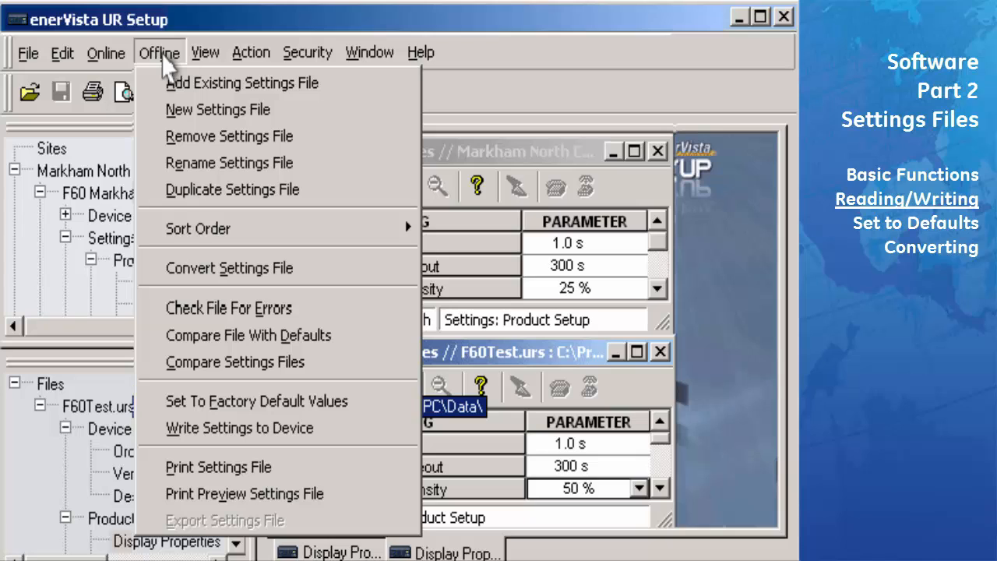
Write the F60Test.urs settings to the F60 Markham North relay from the Offline menu
left_click(189, 428)
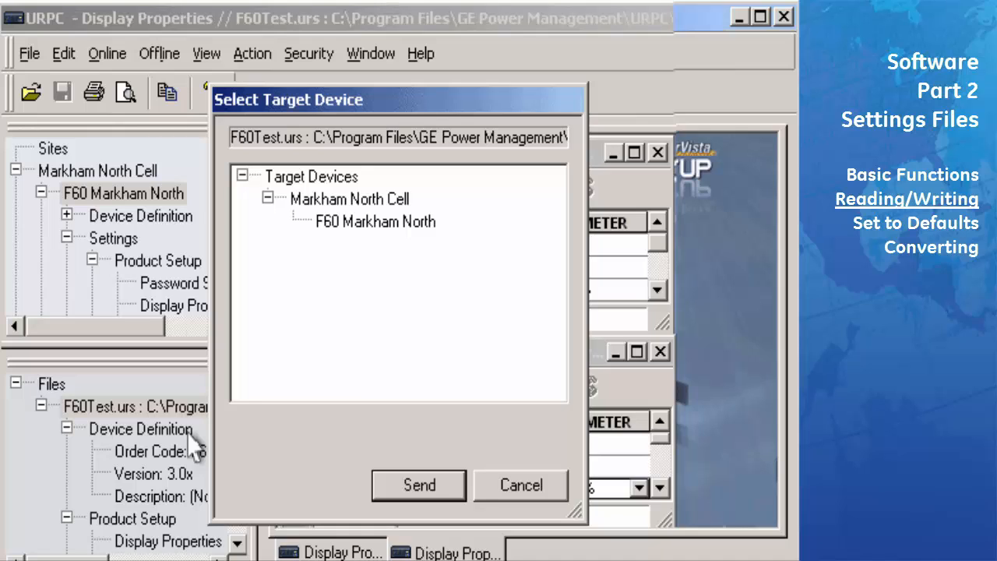
left_click(418, 234)
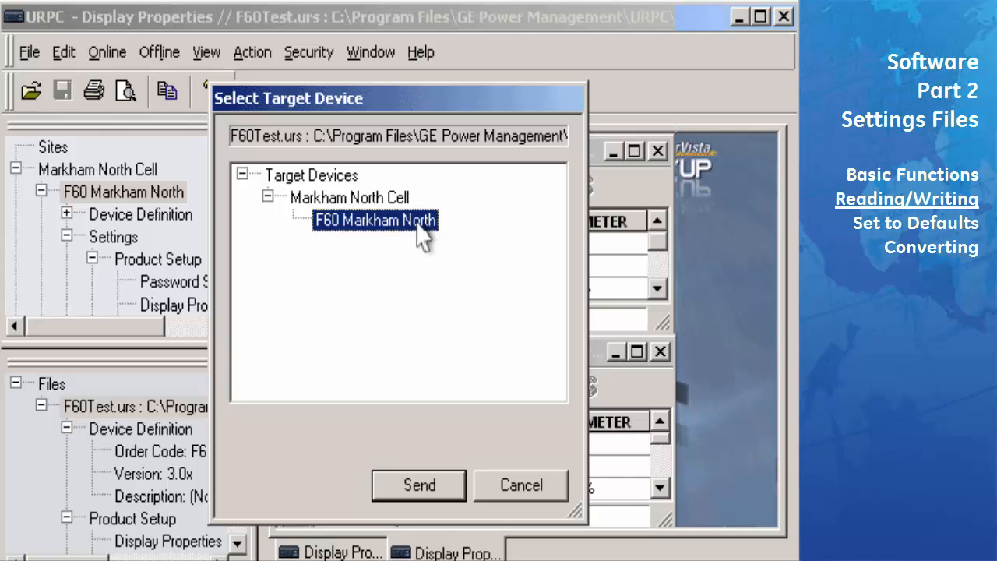
left_click(451, 483)
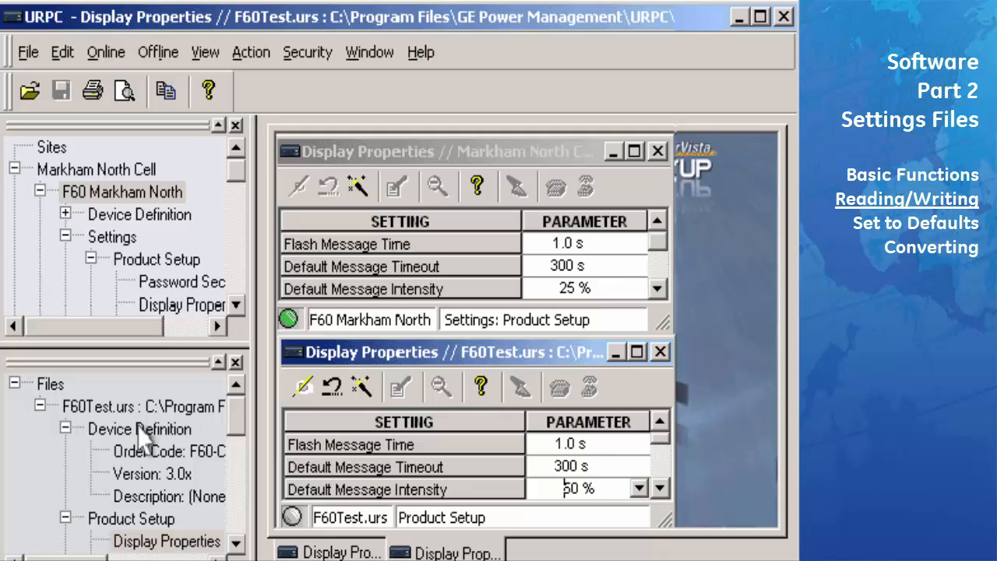
Drag F60Test.urs from the Files tree onto F60 Markham North in the Sites tree
left_click_drag(137, 425, 137, 191)
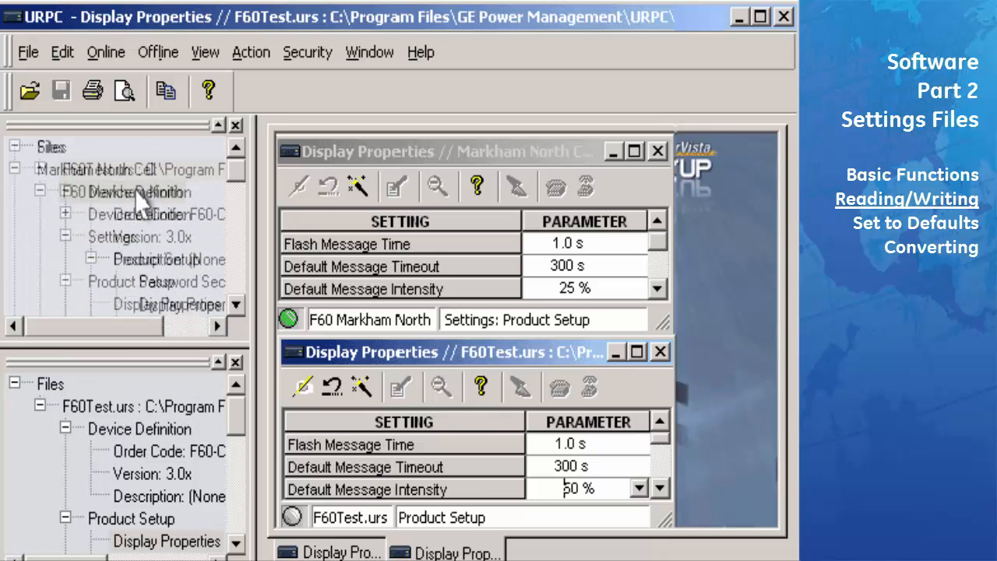
left_click_drag(137, 191, 134, 194)
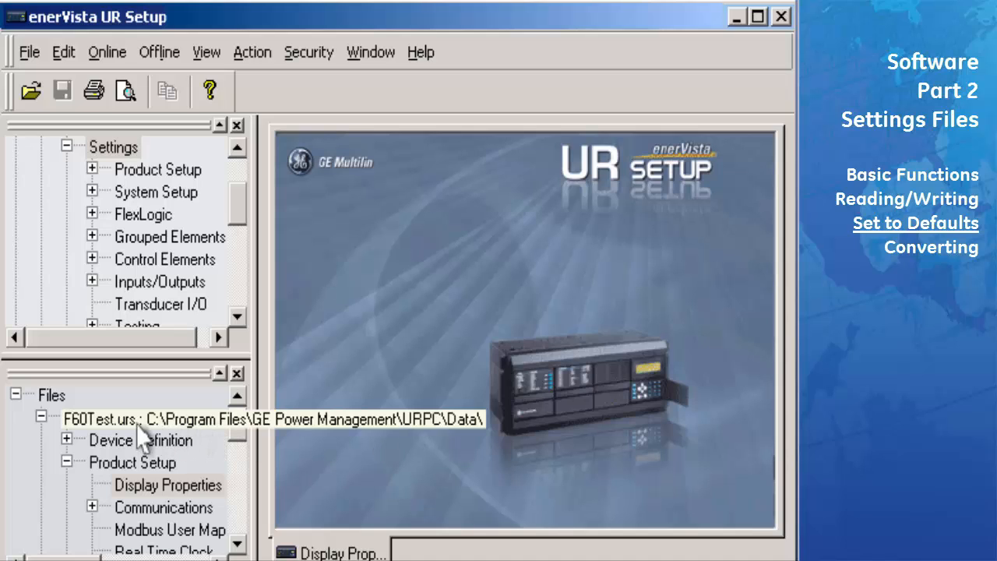
View F60Test.urs Display Properties, then reset the file to factory default values
left_click(165, 490)
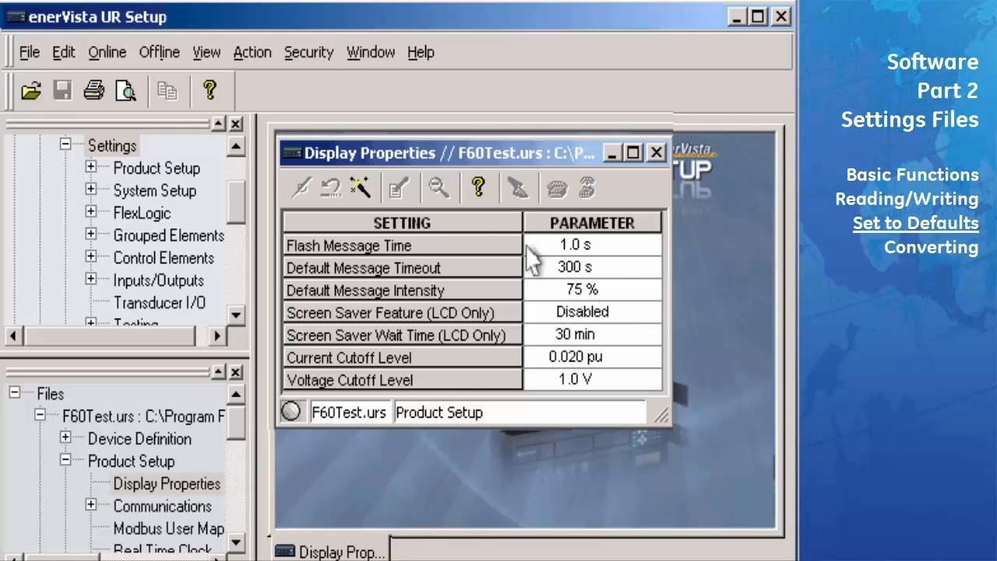
left_click(163, 53)
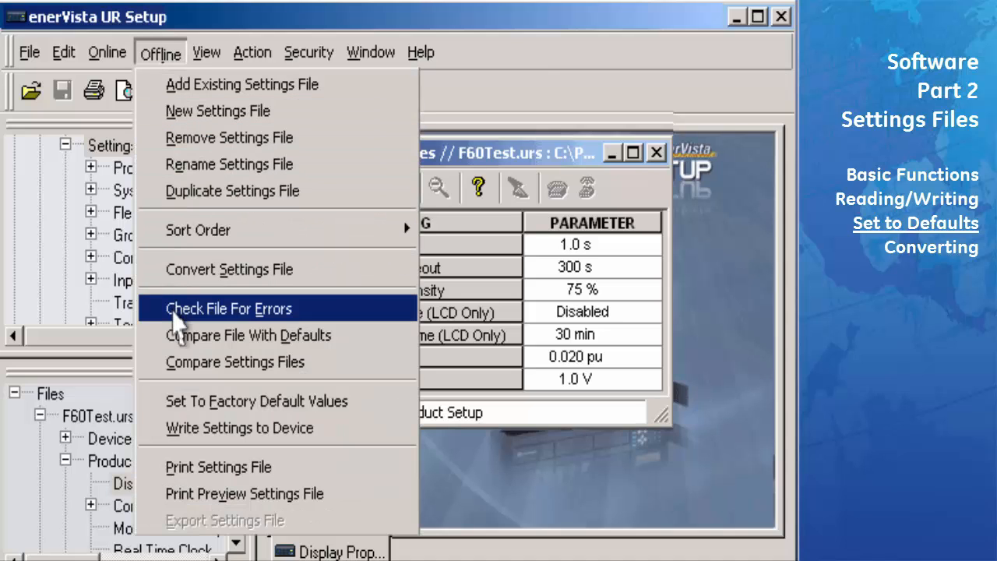
left_click(172, 404)
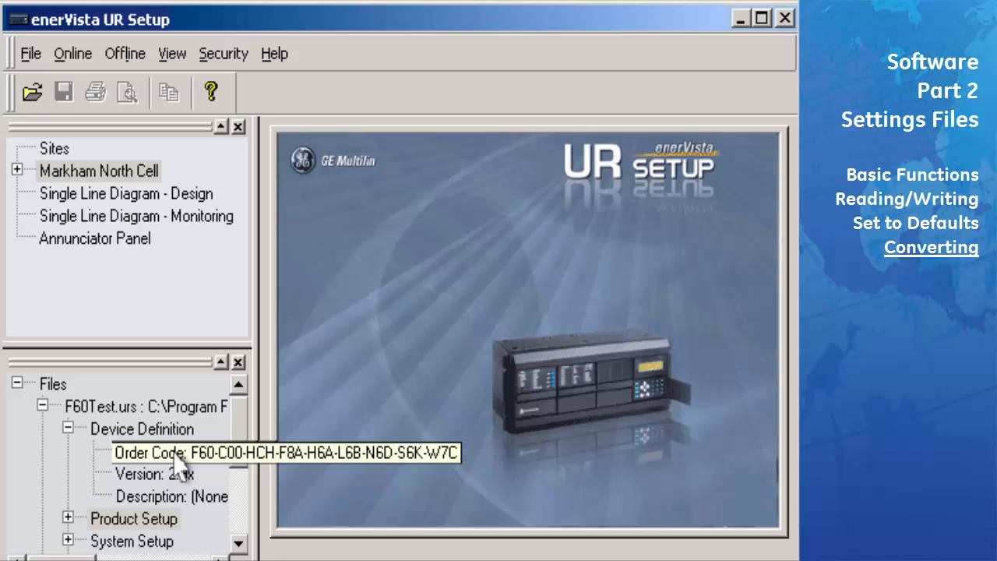
Set F60Test.urs Default Message Intensity to 75 %, save it, and duplicate the file
left_click(68, 517)
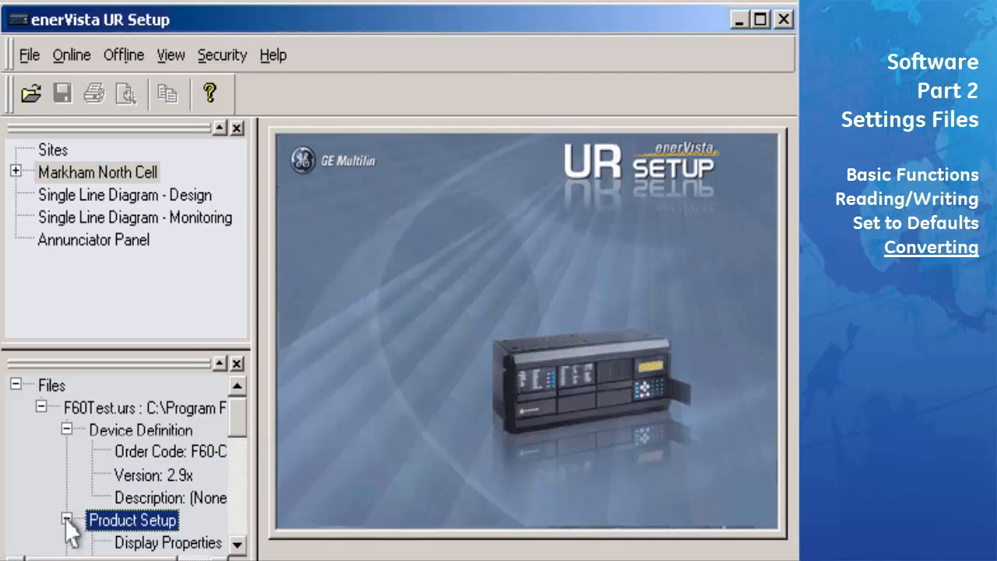
double_click(169, 543)
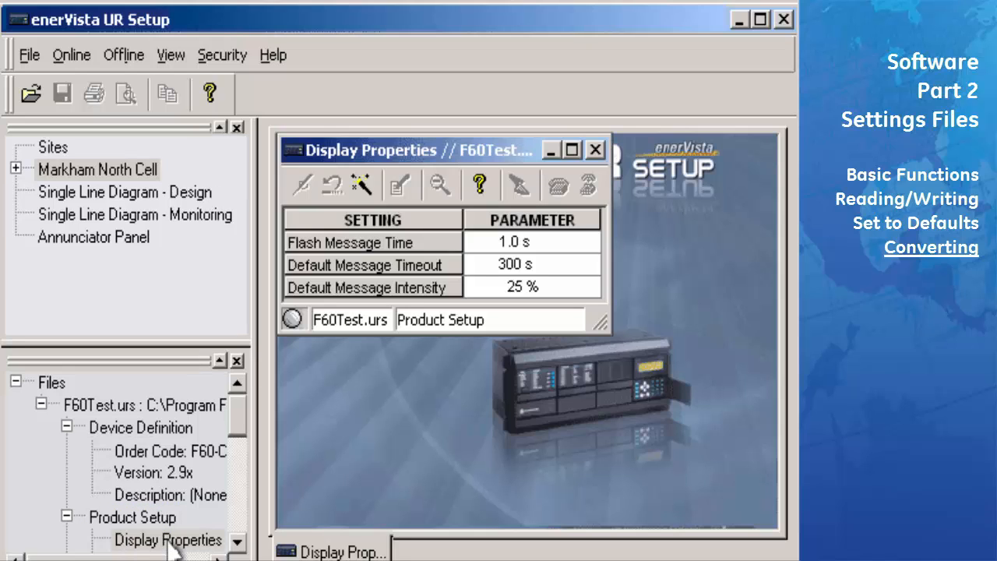
left_click(566, 291)
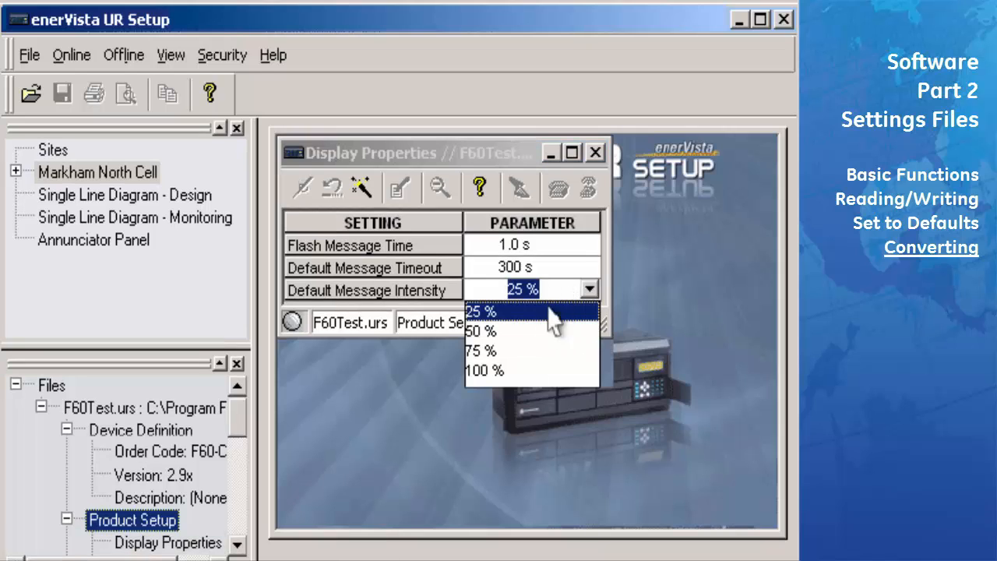
left_click(516, 351)
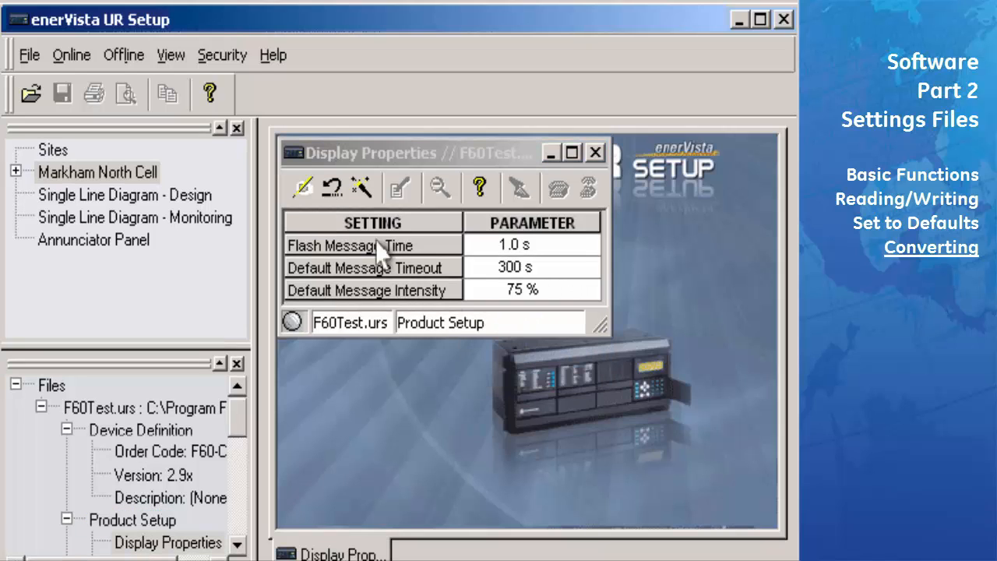
left_click(304, 188)
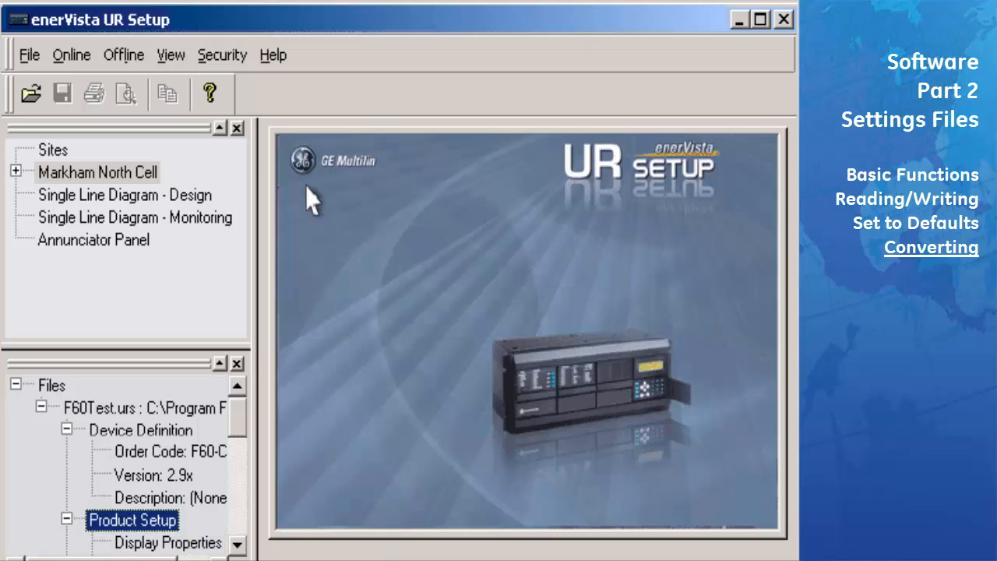
left_click(137, 56)
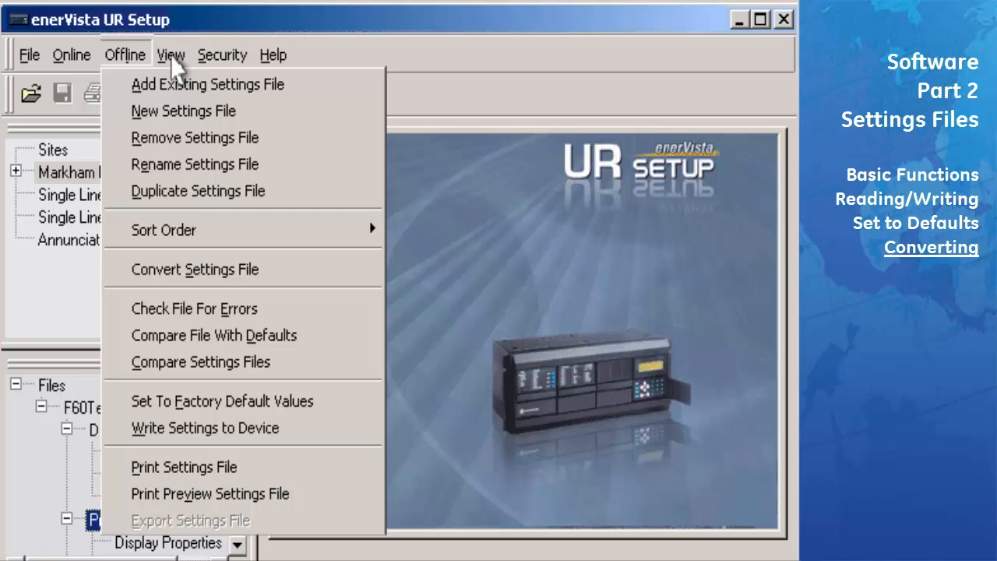
left_click(285, 190)
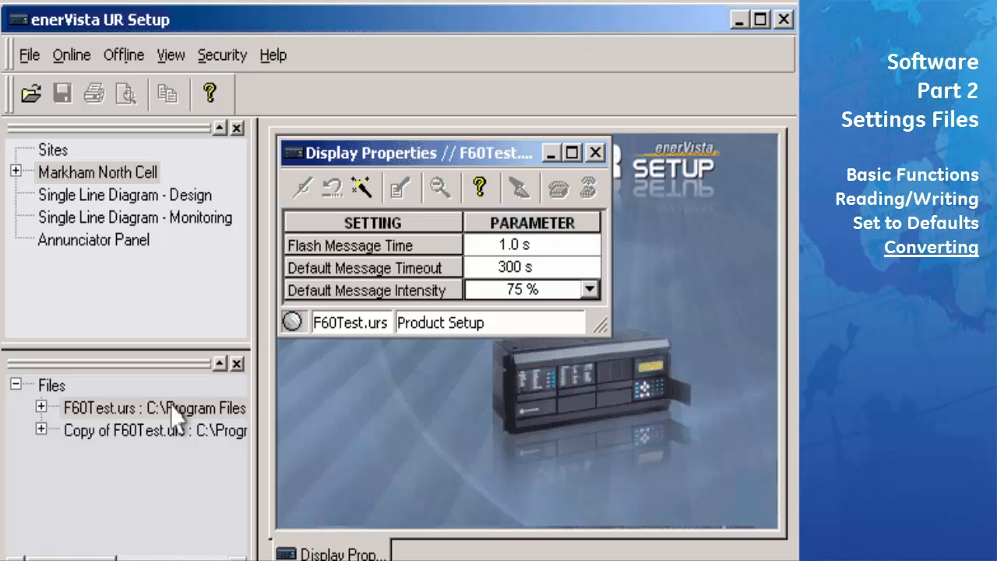
Convert F60Test.urs from version 290 to 3.0x with Convert Settings File
left_click(173, 60)
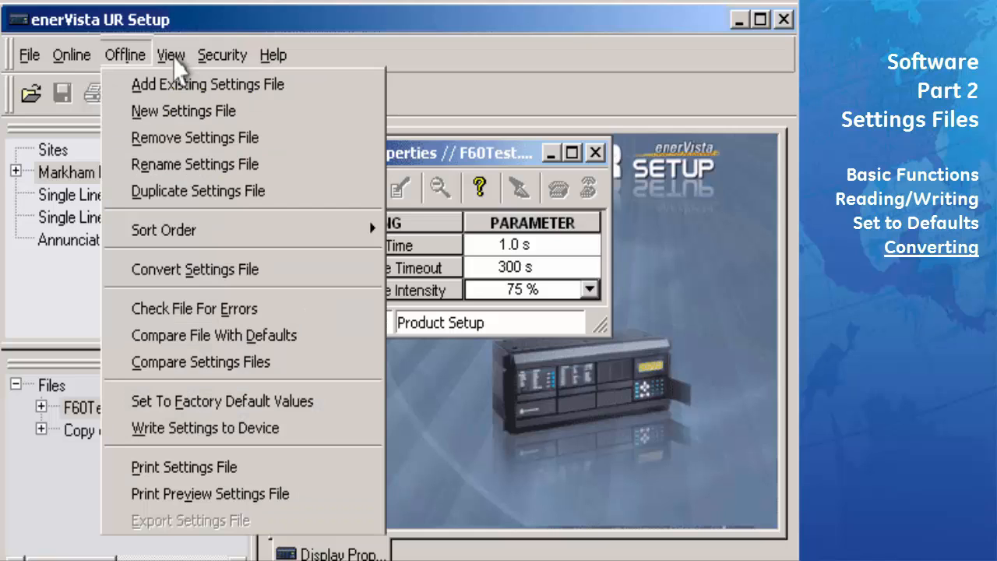
left_click(290, 269)
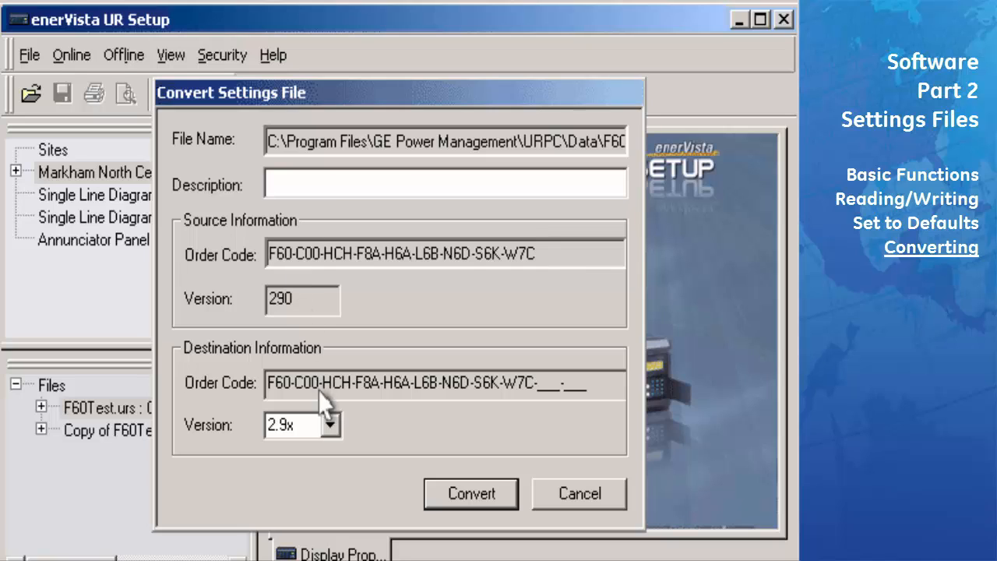
left_click(329, 425)
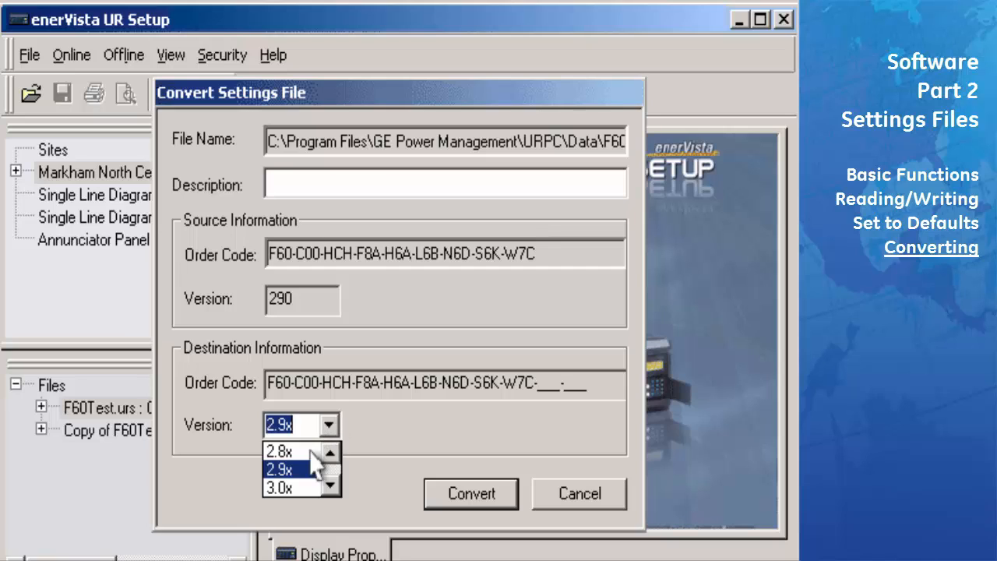
left_click(289, 488)
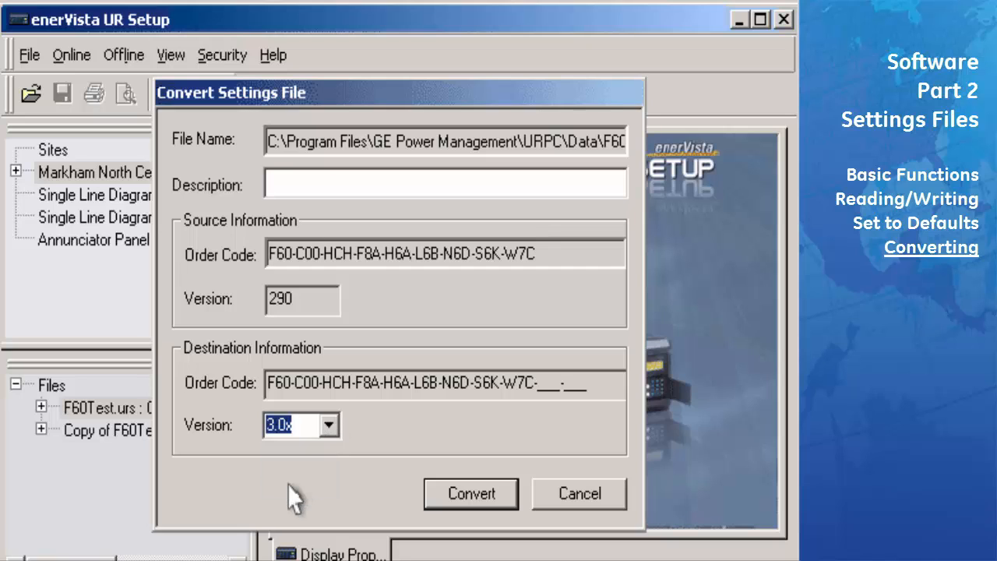
left_click(444, 502)
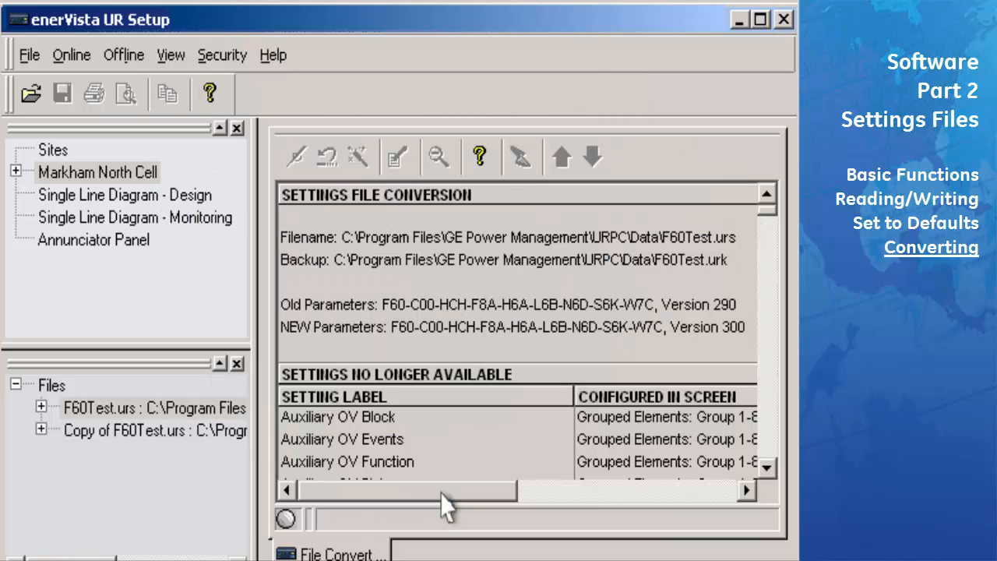
Narrow the Setting Label column so full Configured in Screen paths are readable
left_click_drag(574, 394, 431, 395)
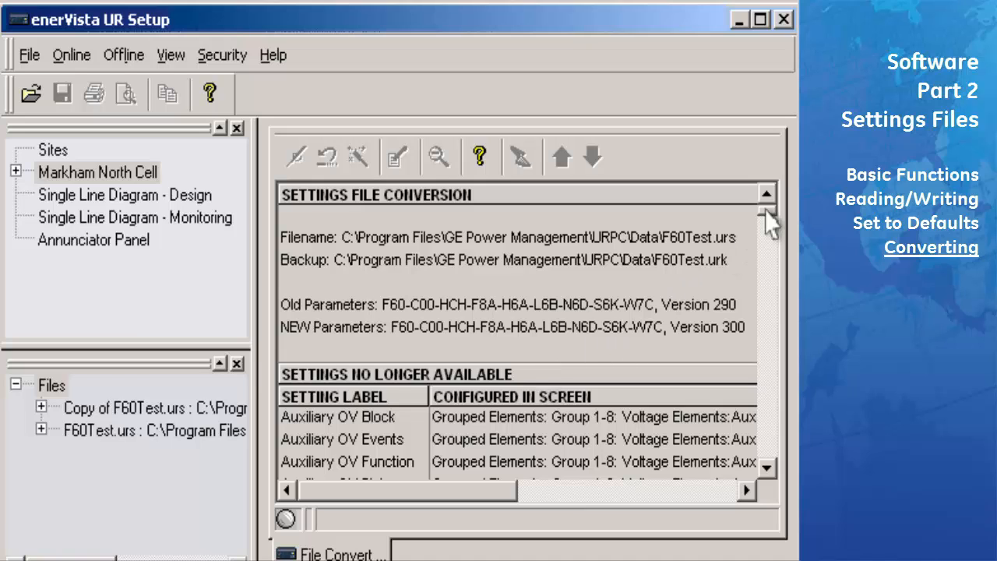
Scroll the conversion report down to the New Settings section
left_click_drag(769, 209, 768, 420)
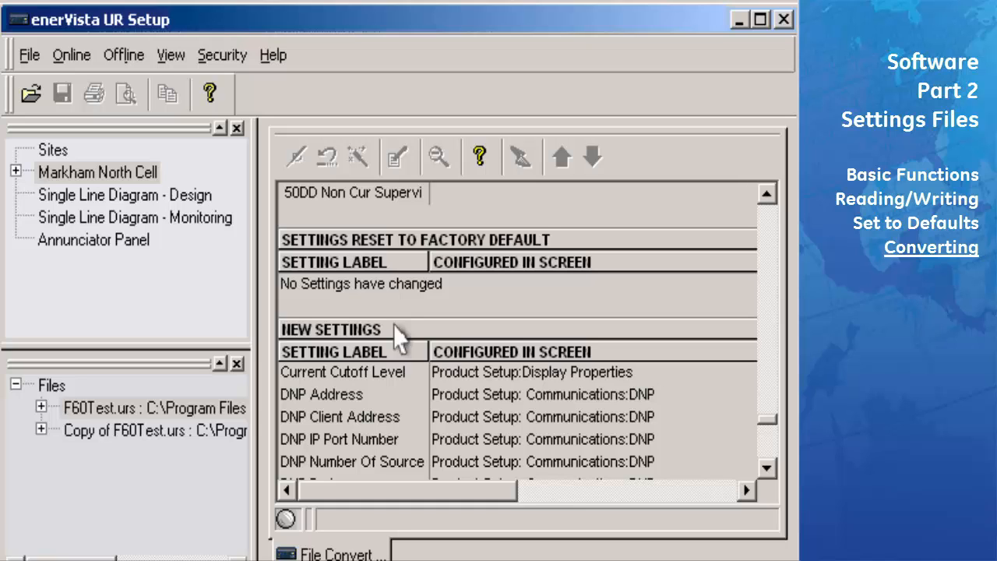
left_click_drag(767, 421, 769, 460)
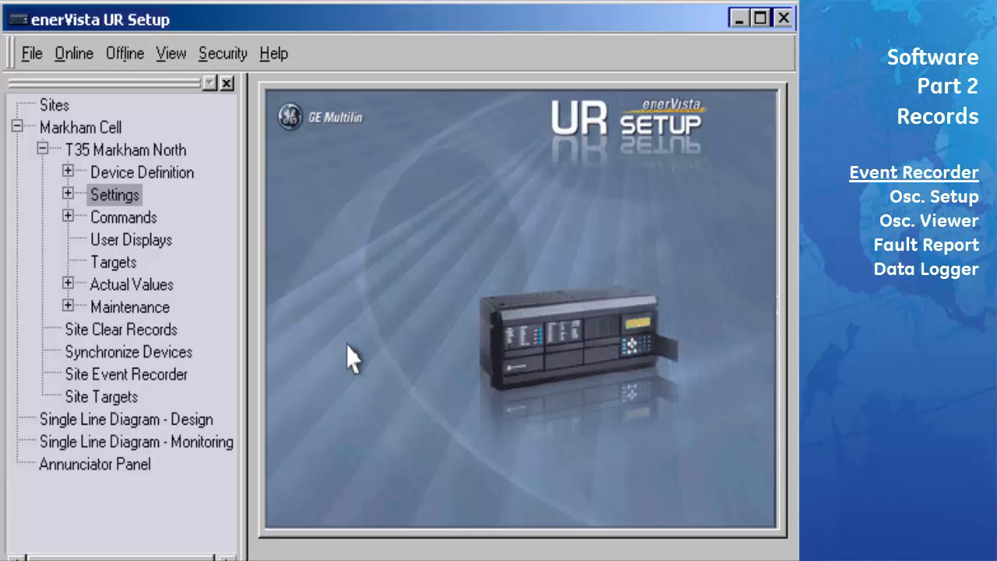
Run CLEAR Event Records from Commands > Clear Records on T35 Markham North, confirming Yes
left_click(68, 218)
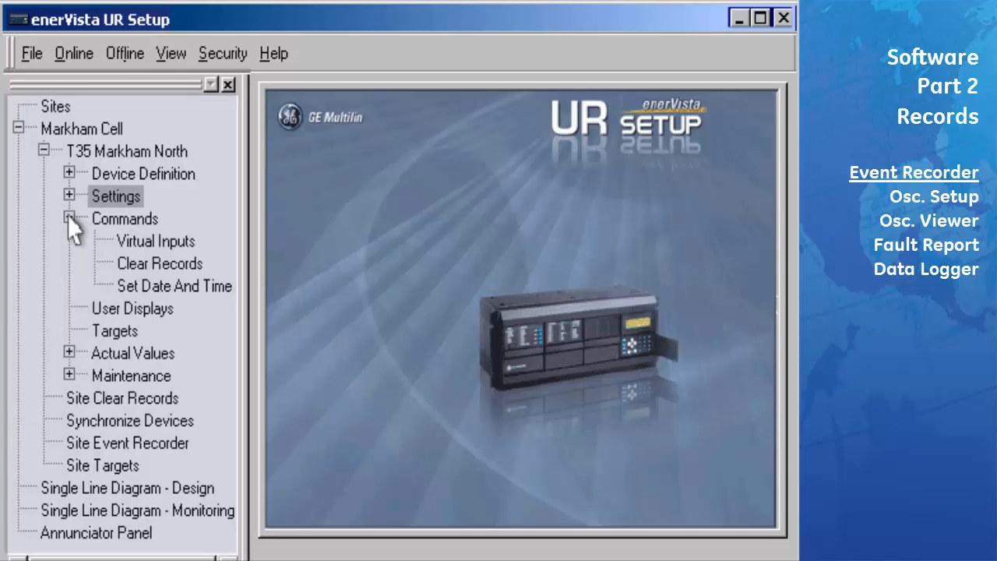
double_click(169, 261)
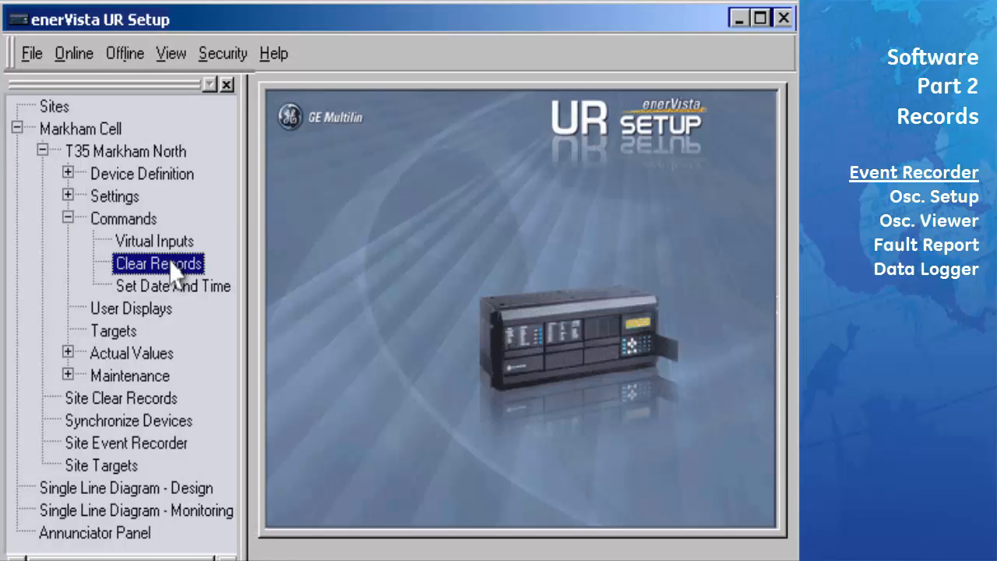
left_click(392, 241)
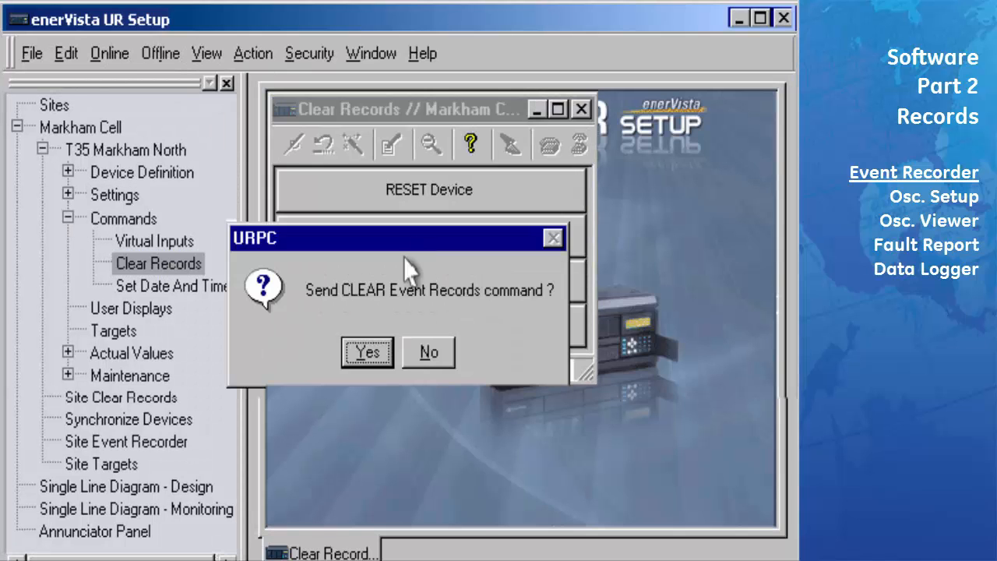
left_click(365, 352)
left_click(410, 353)
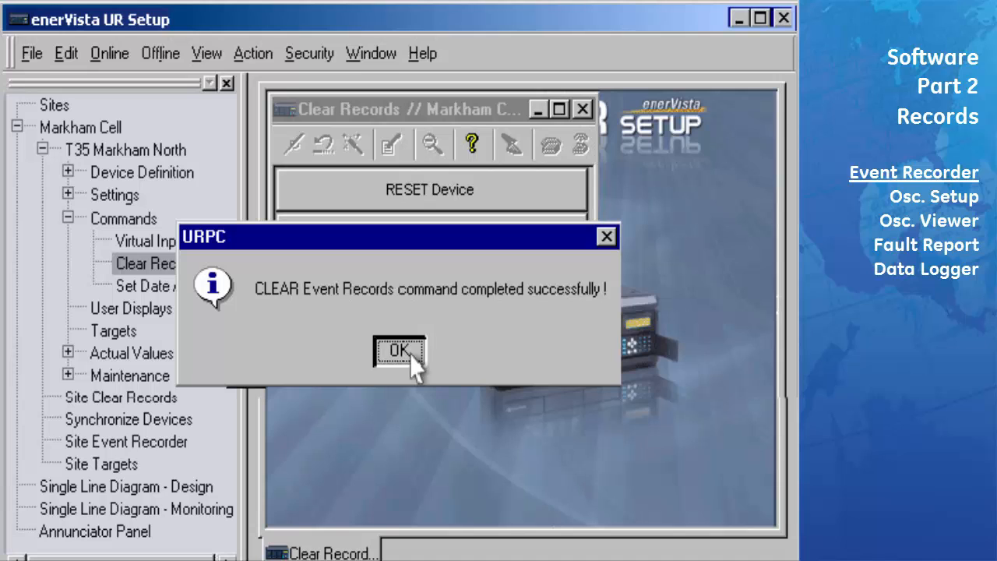
Open the Event Recorder under Actual Values > Records to see the EVENTS CLEARED entry
left_click(68, 218)
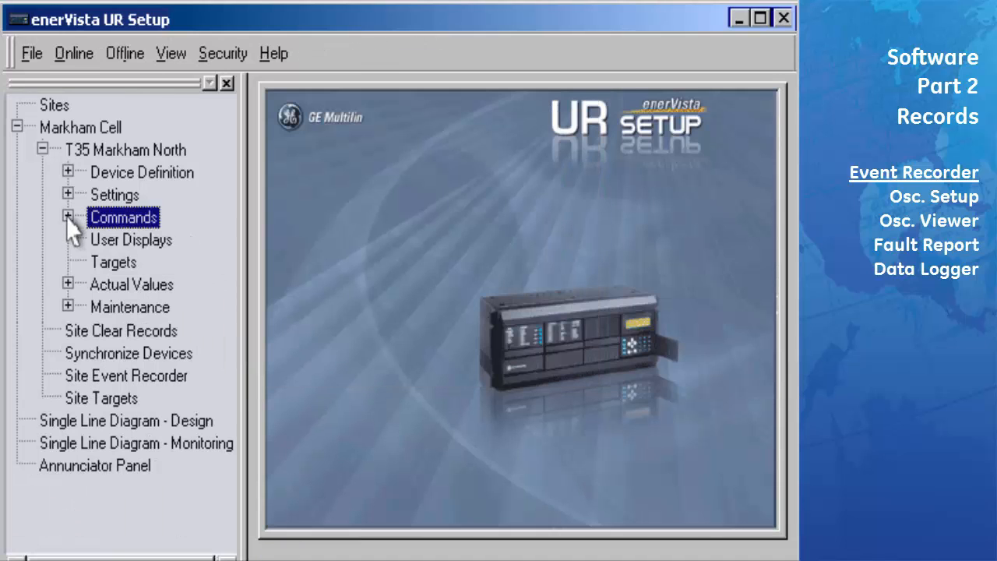
left_click(68, 283)
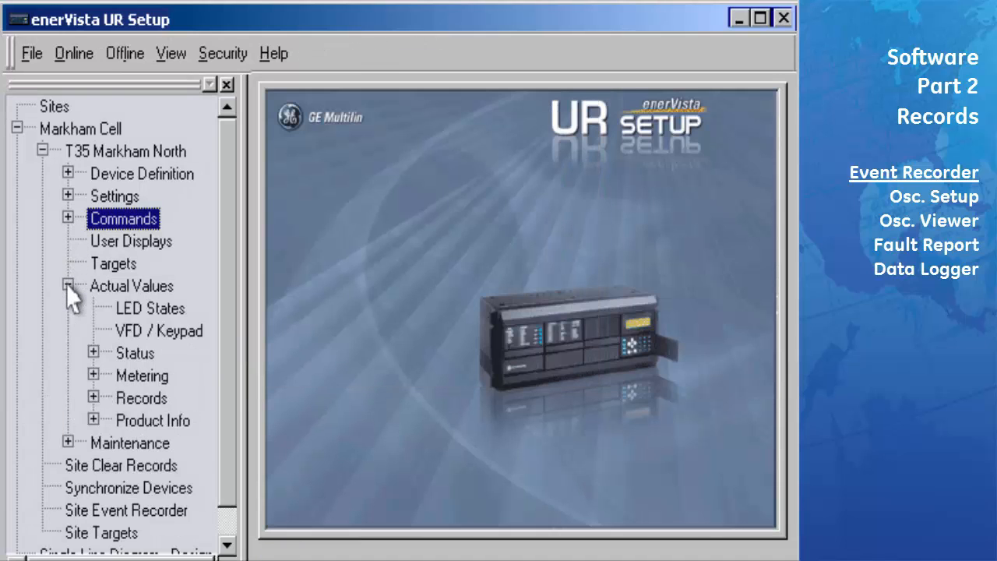
left_click(93, 397)
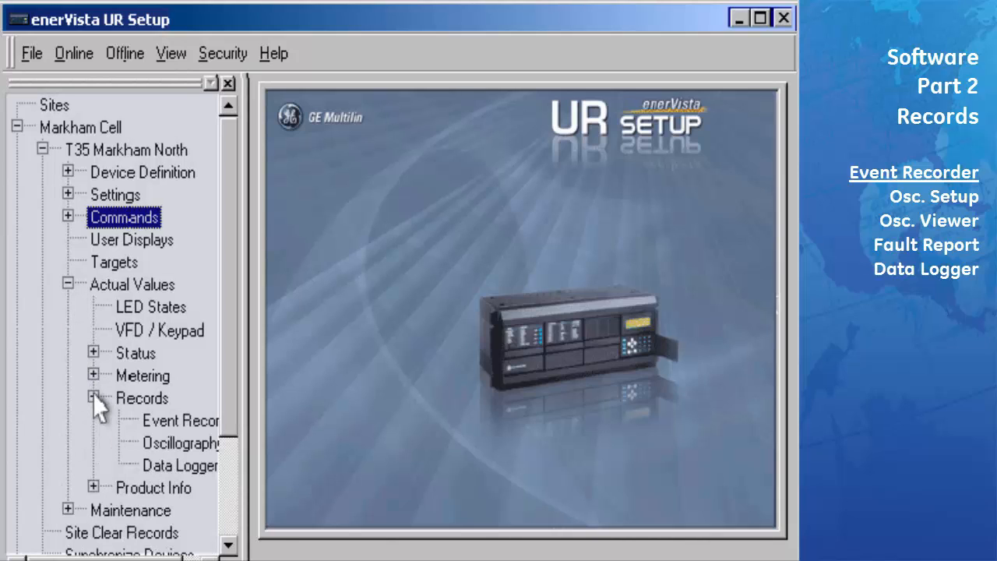
double_click(178, 423)
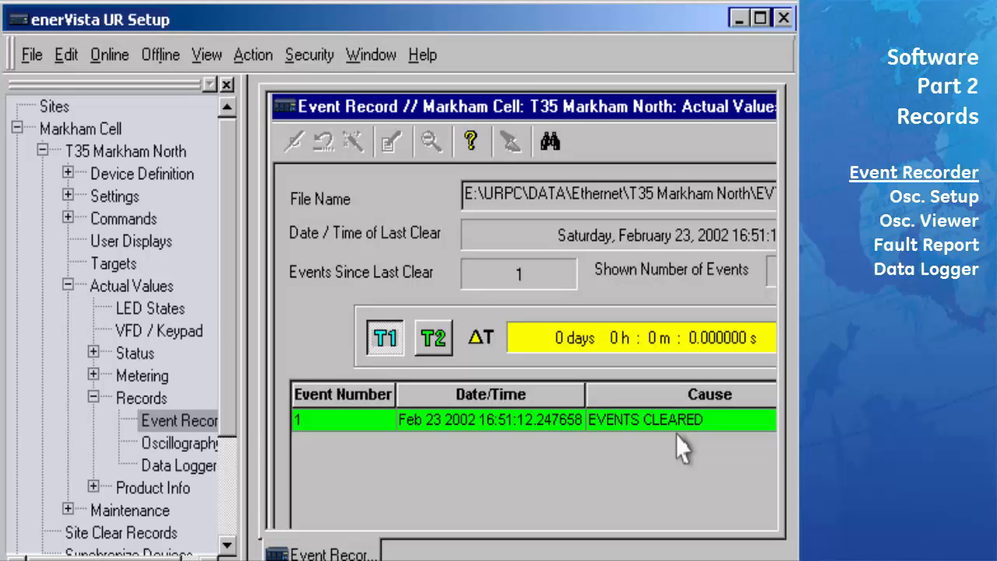
left_click(69, 196)
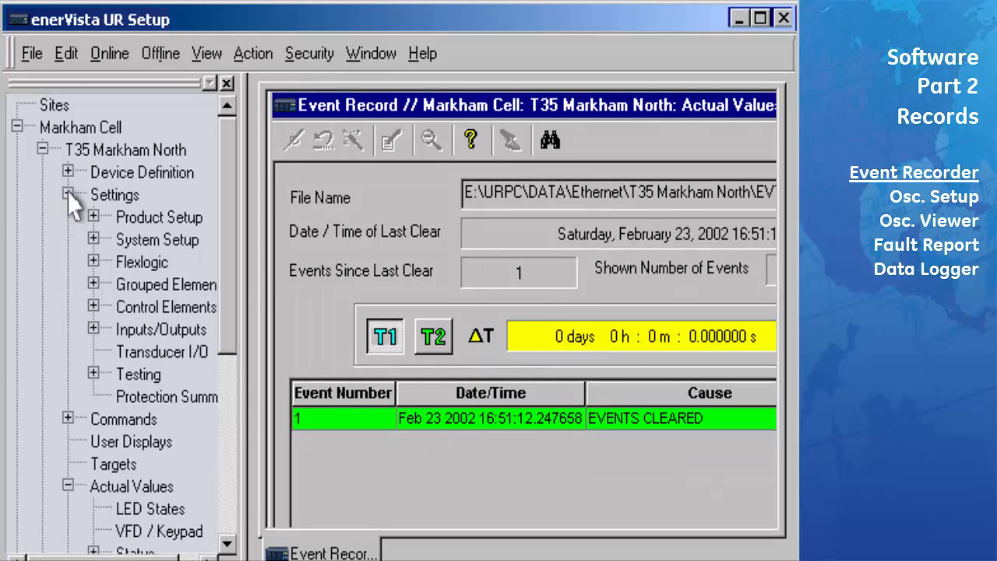
Set Cont Op 1 Events to Enabled in Contact Outputs, save, and close the window
left_click(93, 330)
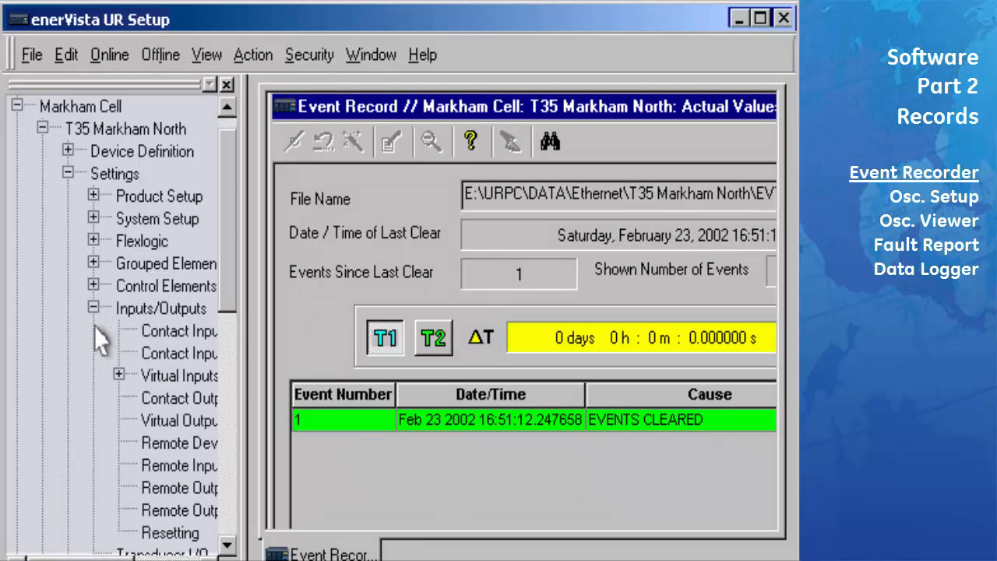
double_click(170, 399)
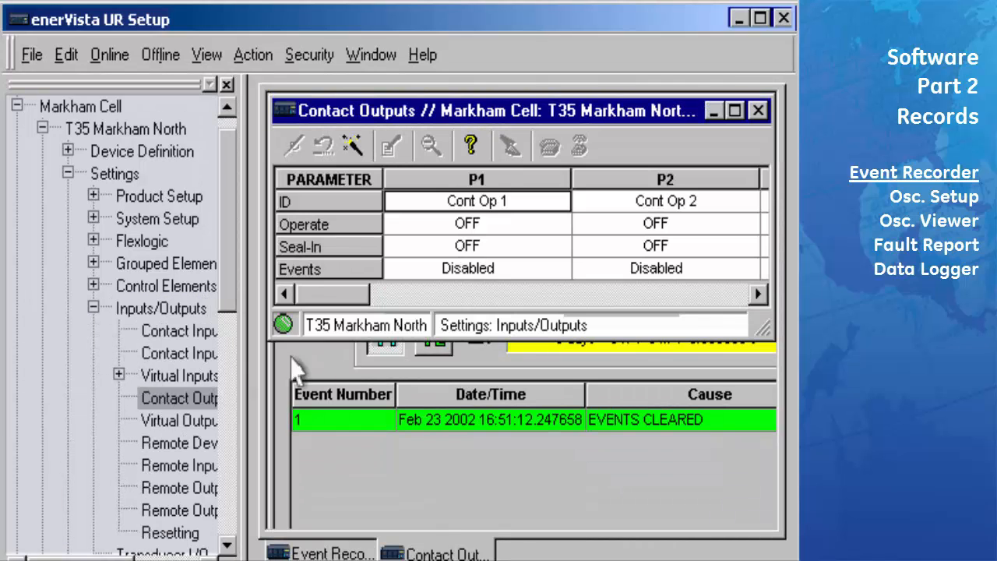
left_click(559, 267)
left_click(561, 268)
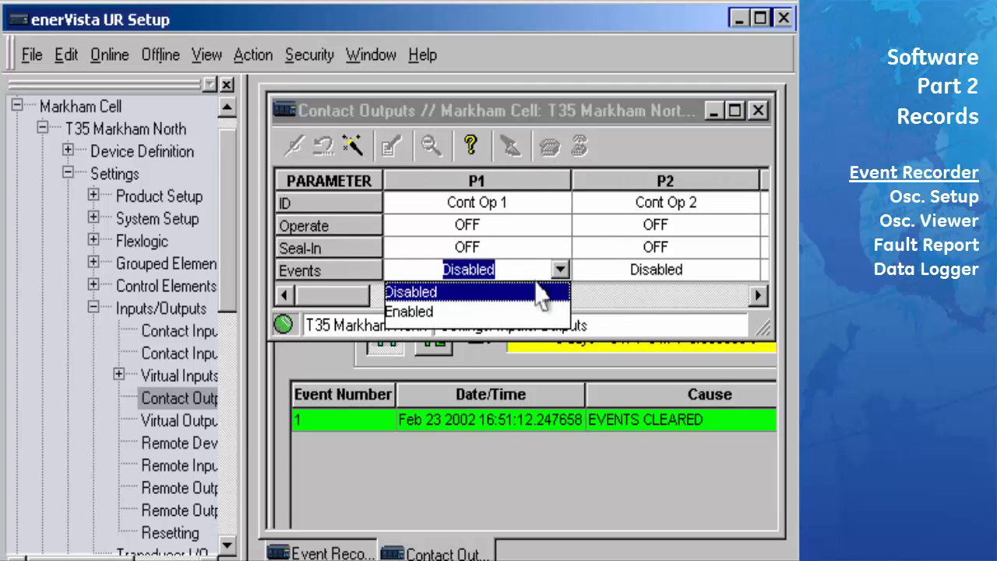
left_click(490, 312)
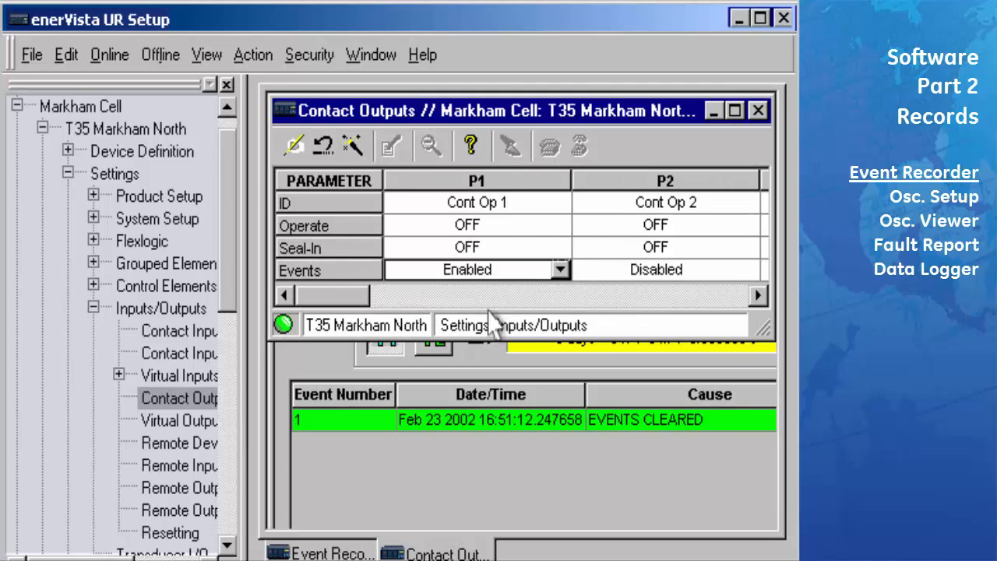
left_click(296, 148)
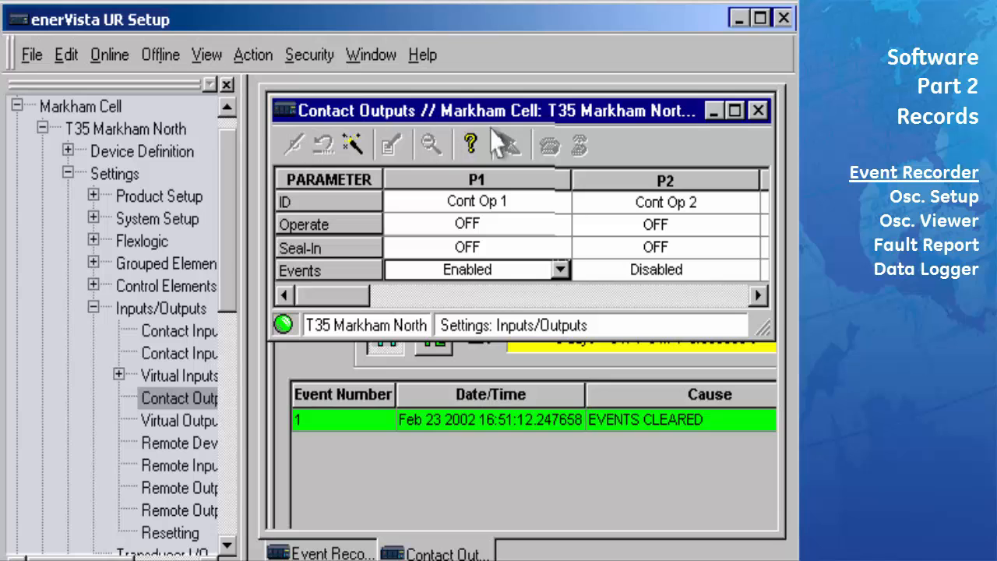
left_click(757, 111)
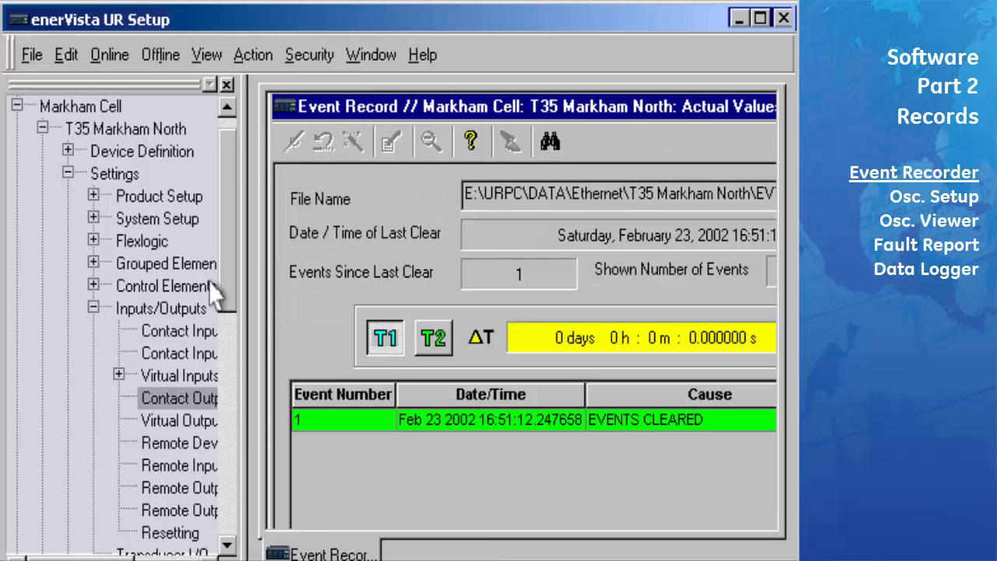
In Testing > Force Contact Outputs, set Test Mode Function to Enabled and save
double_click(139, 310)
double_click(139, 354)
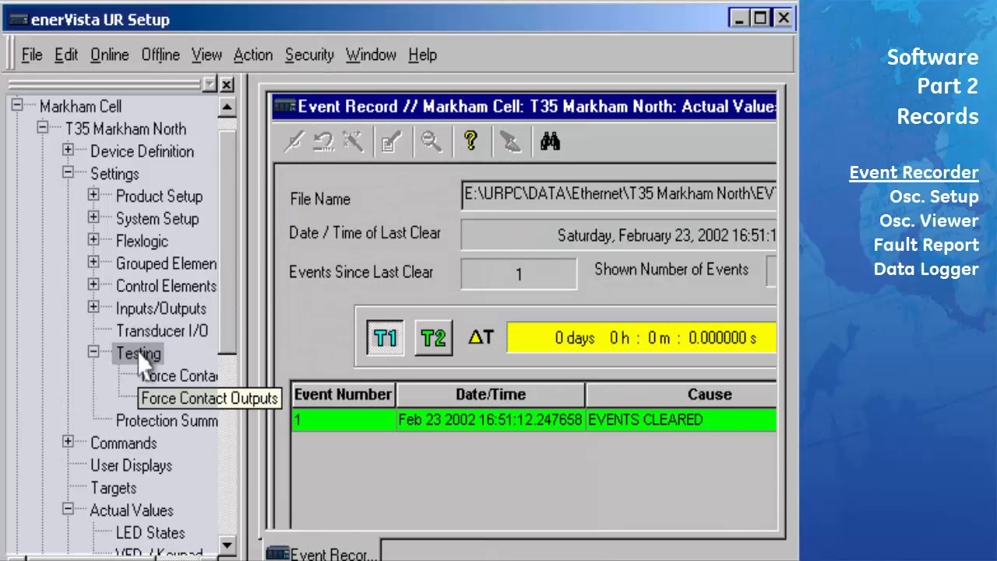
double_click(168, 398)
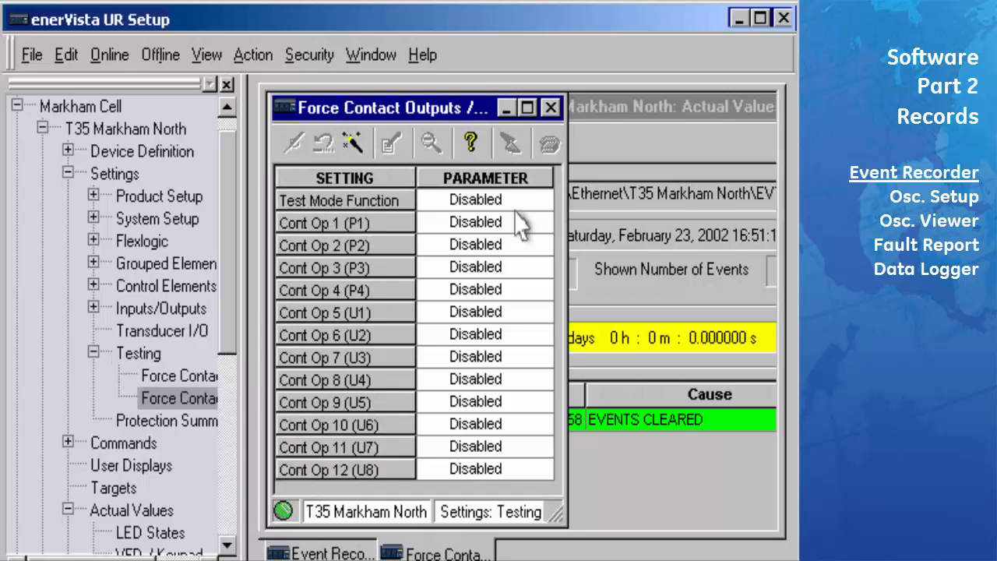
left_click(543, 199)
left_click(485, 241)
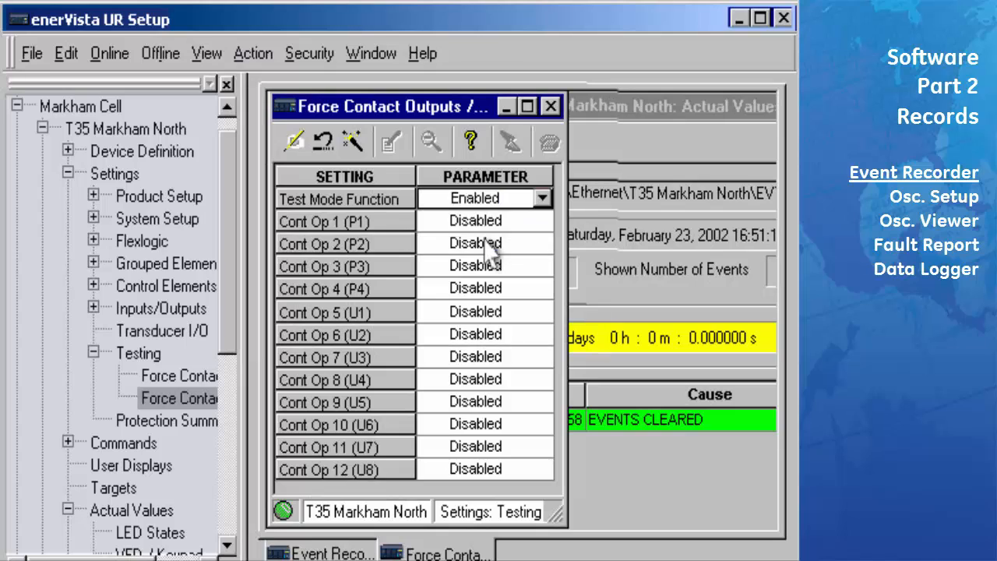
left_click(295, 143)
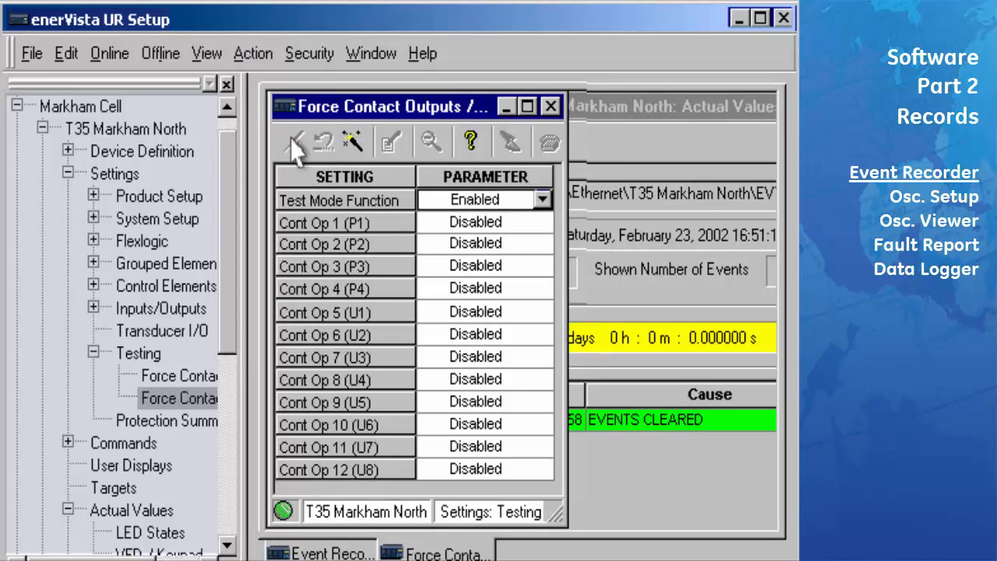
Force Cont Op 1 to Energized, save, and close the Force Contact Outputs settings
left_click(543, 223)
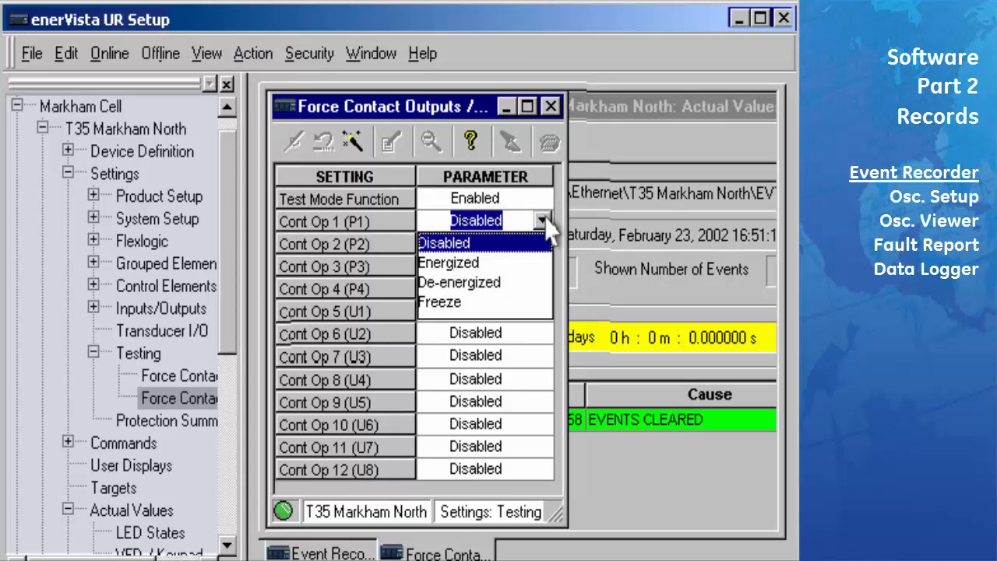
left_click(525, 265)
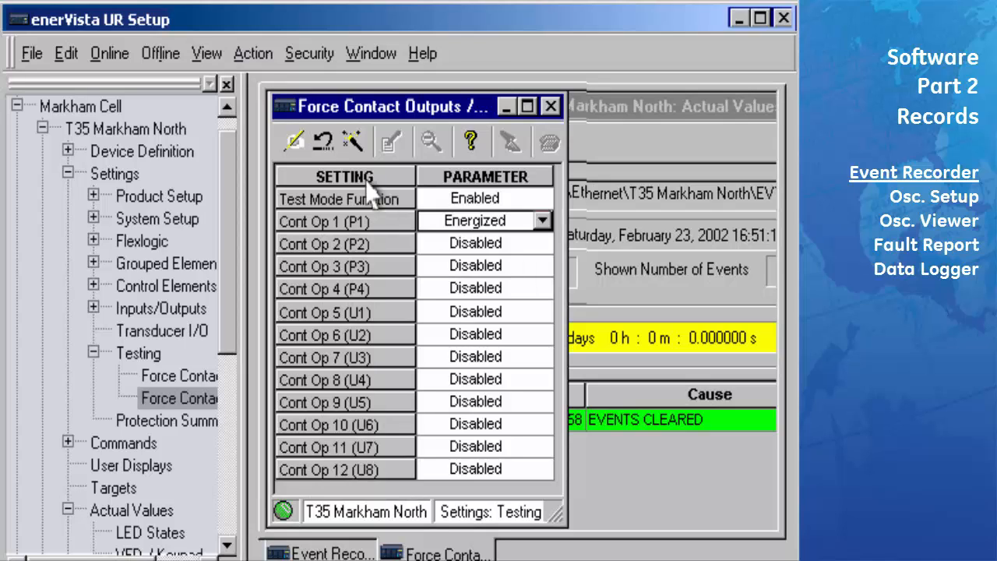
left_click(295, 142)
left_click(550, 106)
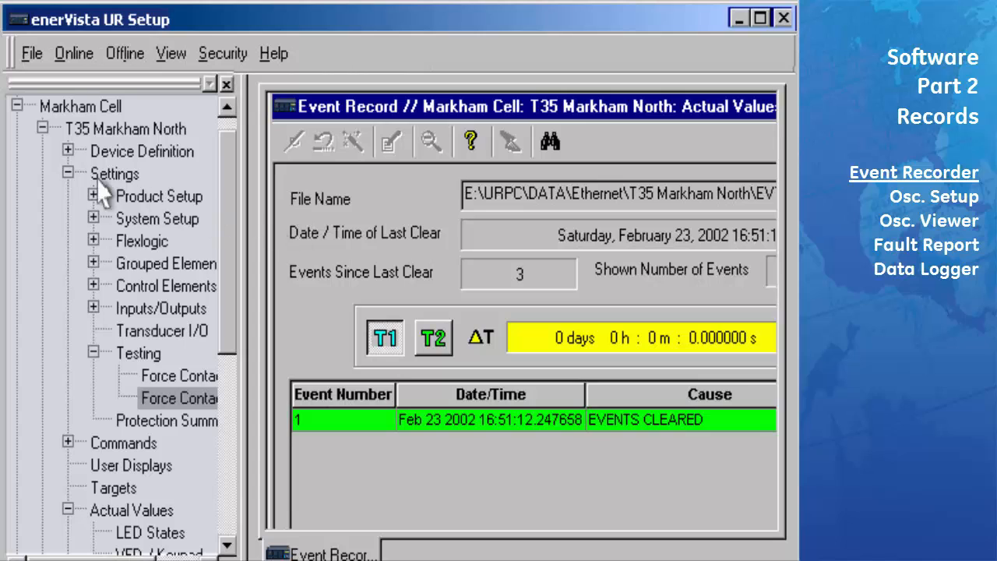
Reopen Actual Values > Records > Event Recorder to refresh it, then hide the tree for full width
left_click(68, 173)
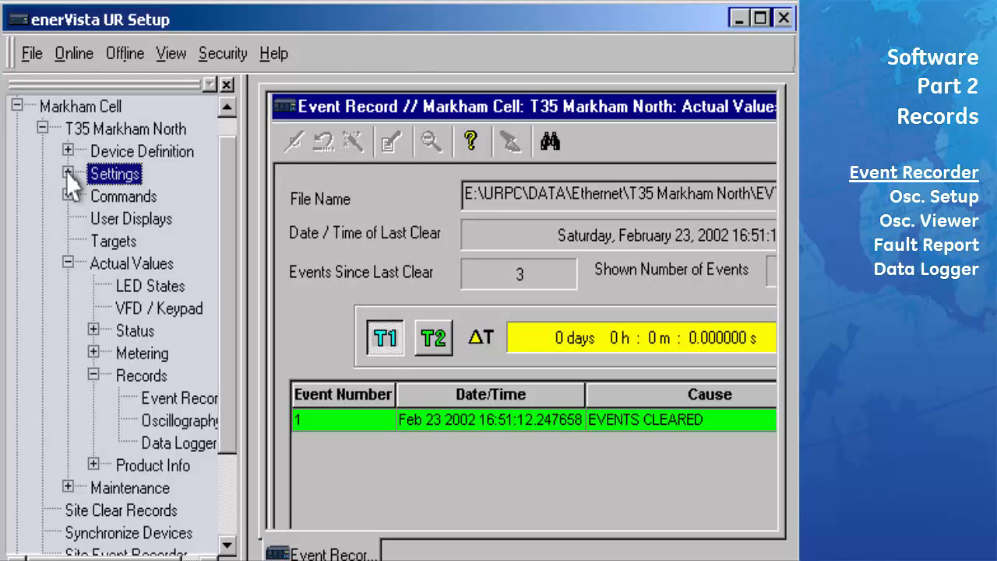
left_click(181, 397)
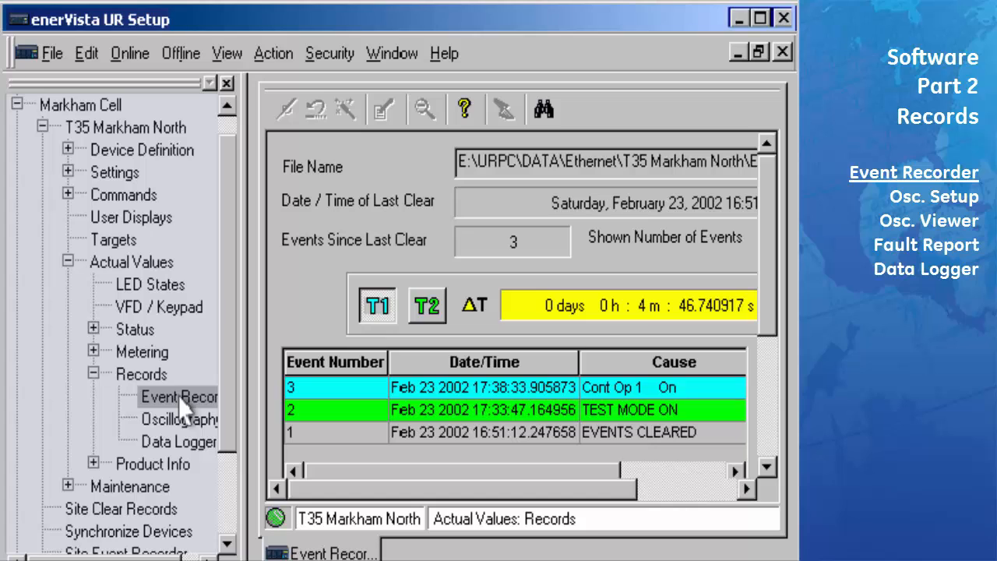
left_click(226, 83)
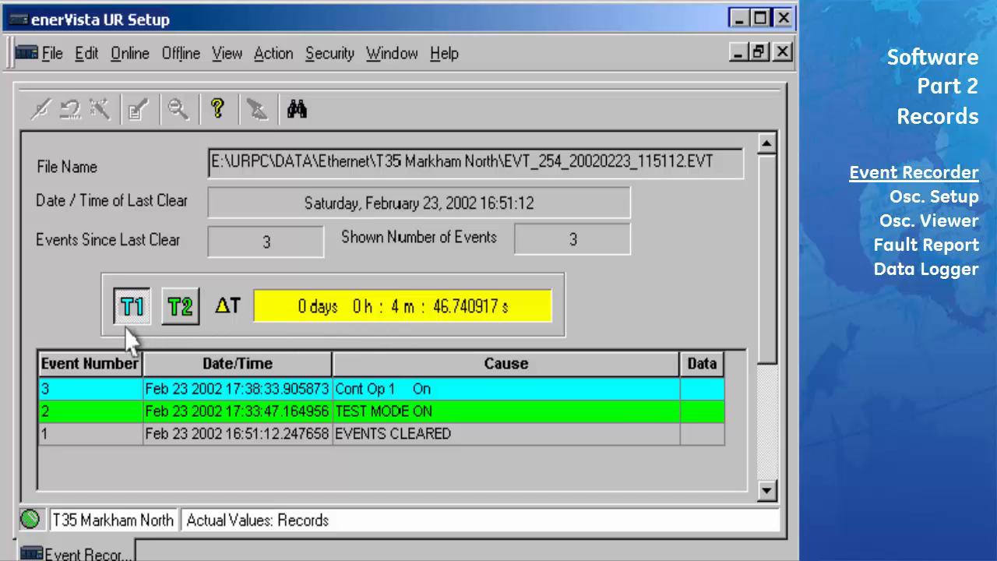
Mark event 1 (EVENTS CLEARED) as T1 and event 3 (Cont Op 1 On) as T2
left_click(65, 432)
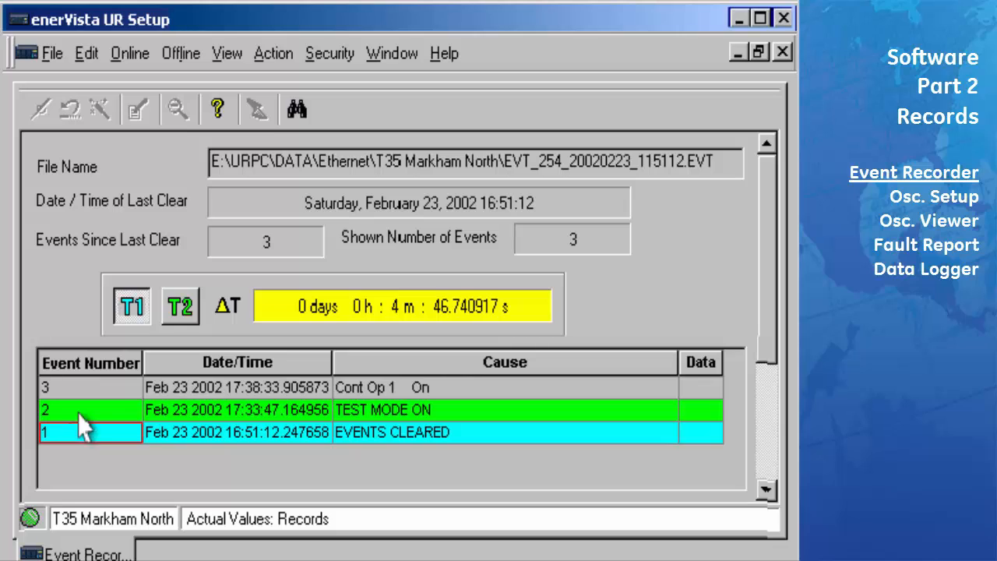
left_click(179, 307)
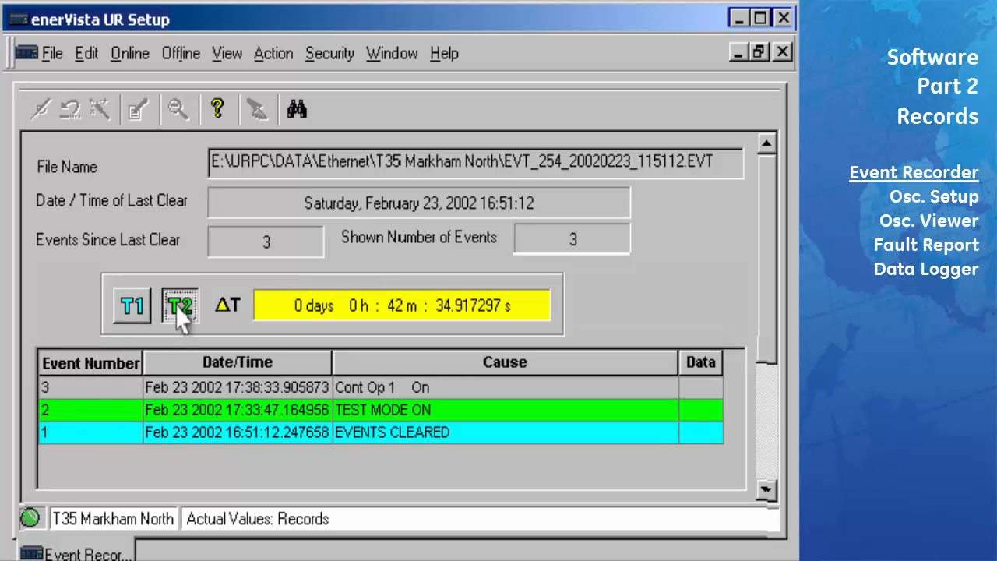
left_click(96, 387)
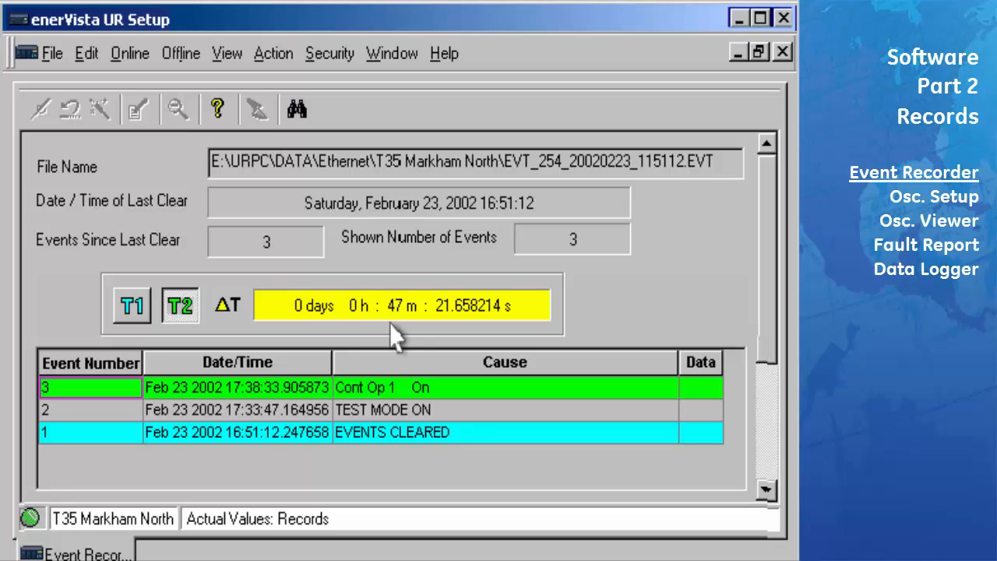
Sort the event list by Event Number, then by Cause, toggling ascending and descending order
left_click(97, 366)
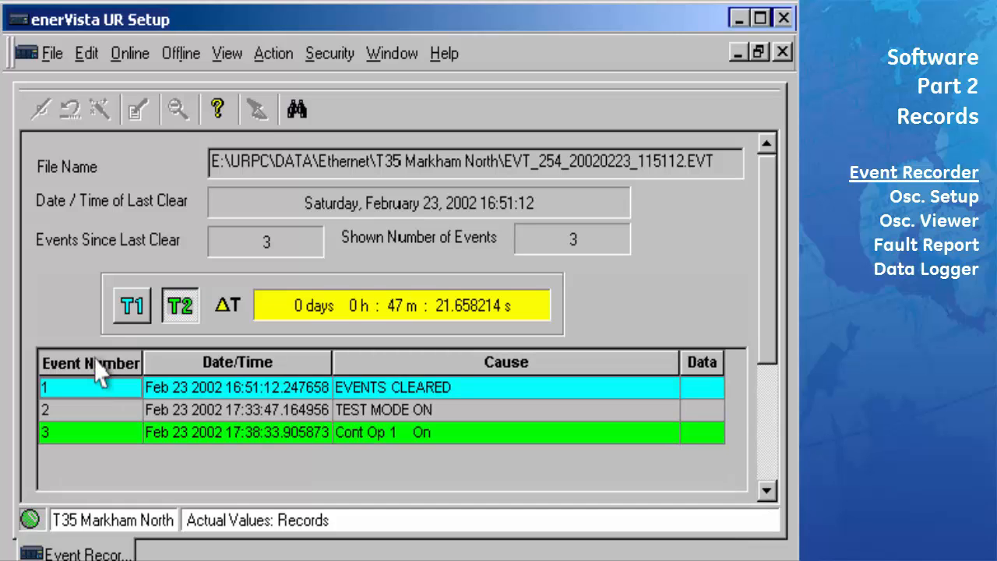
left_click(97, 364)
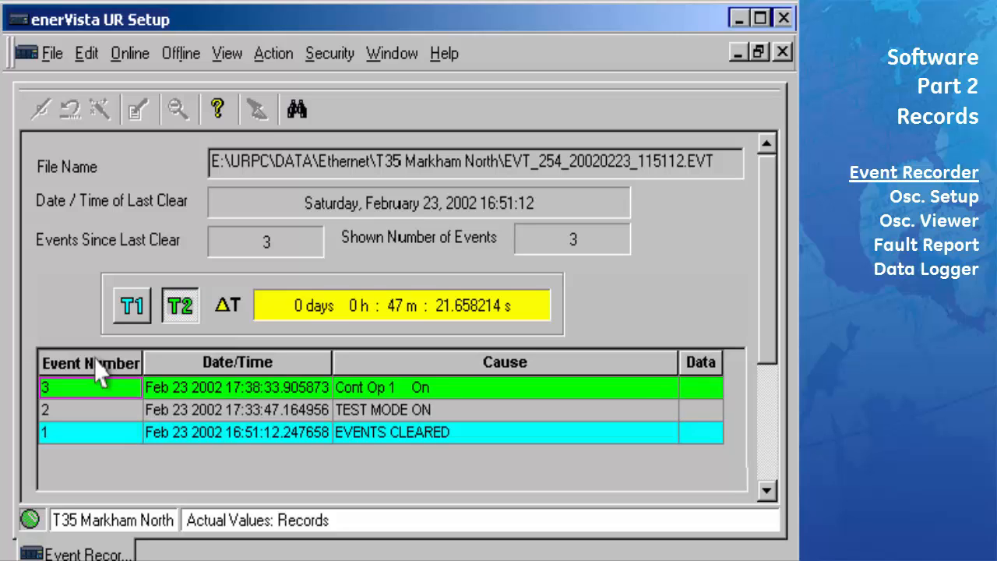
left_click(506, 363)
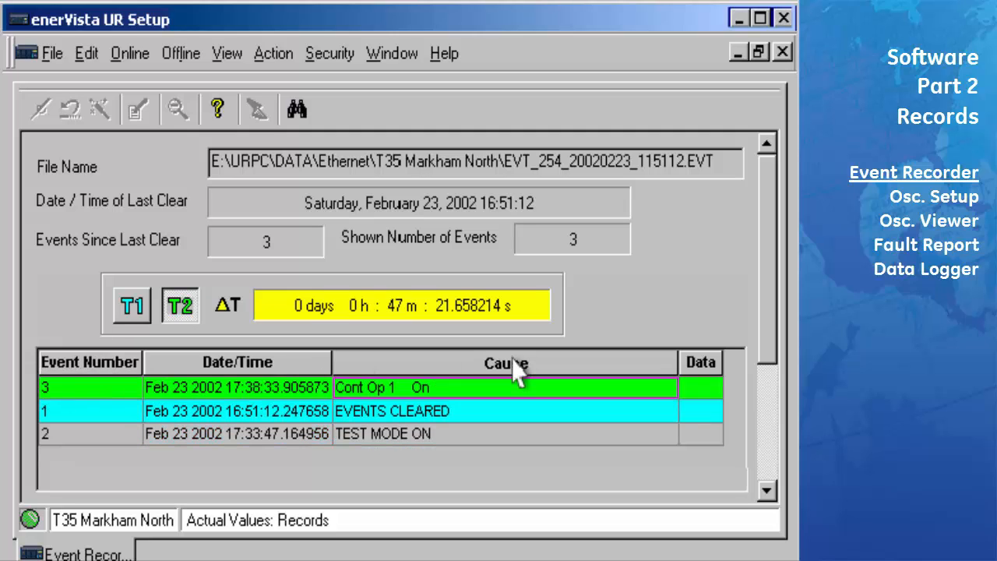
left_click(514, 364)
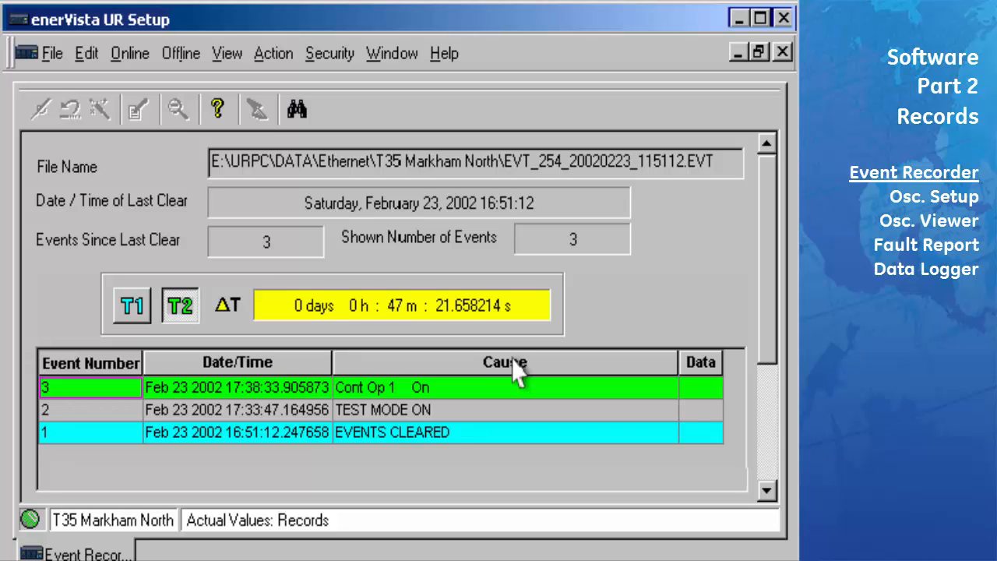
left_click(513, 363)
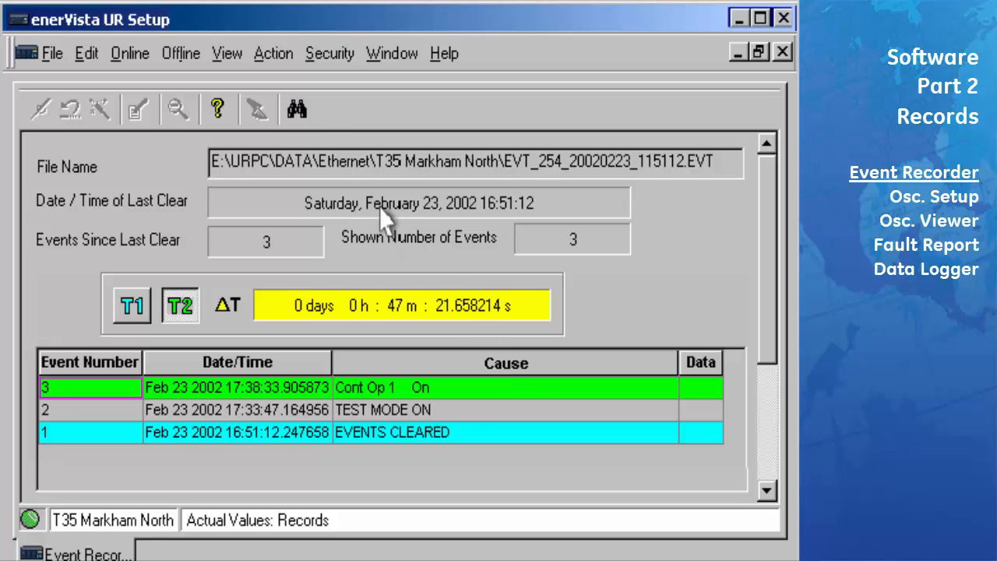
Search the event list for 'EVENTS' to locate the EVENTS CLEARED entry
left_click(297, 109)
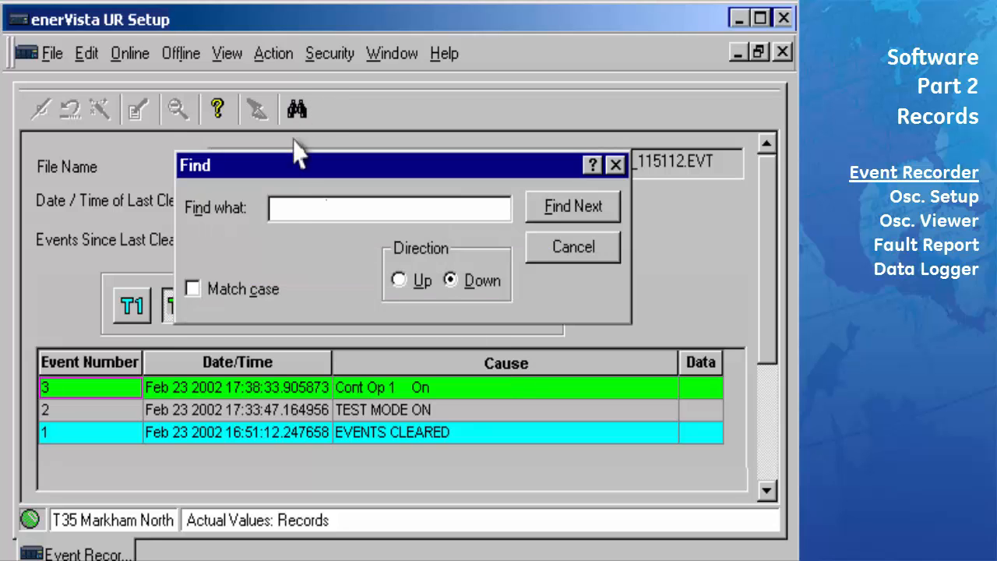
left_click(282, 211)
type("EVENTS")
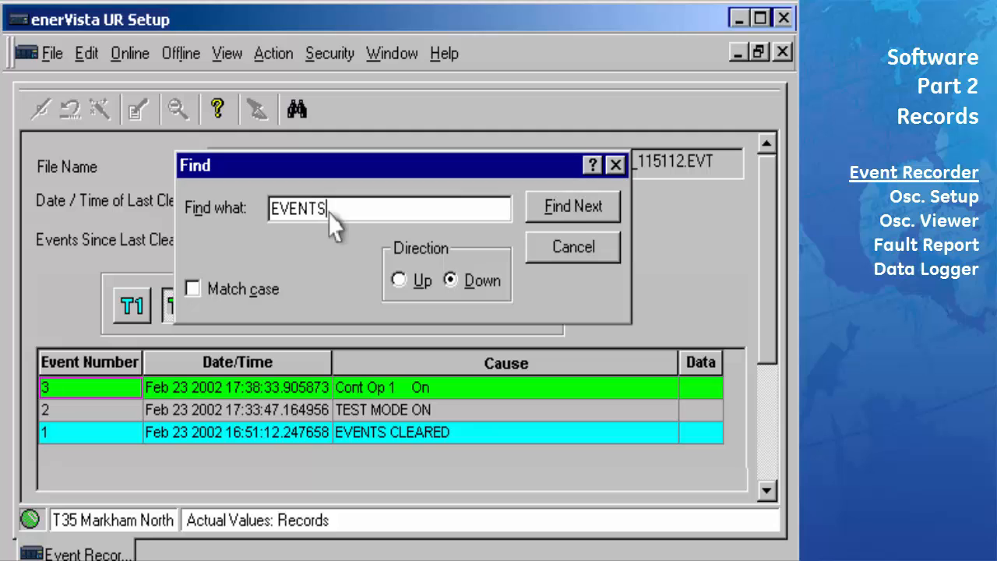
left_click(571, 209)
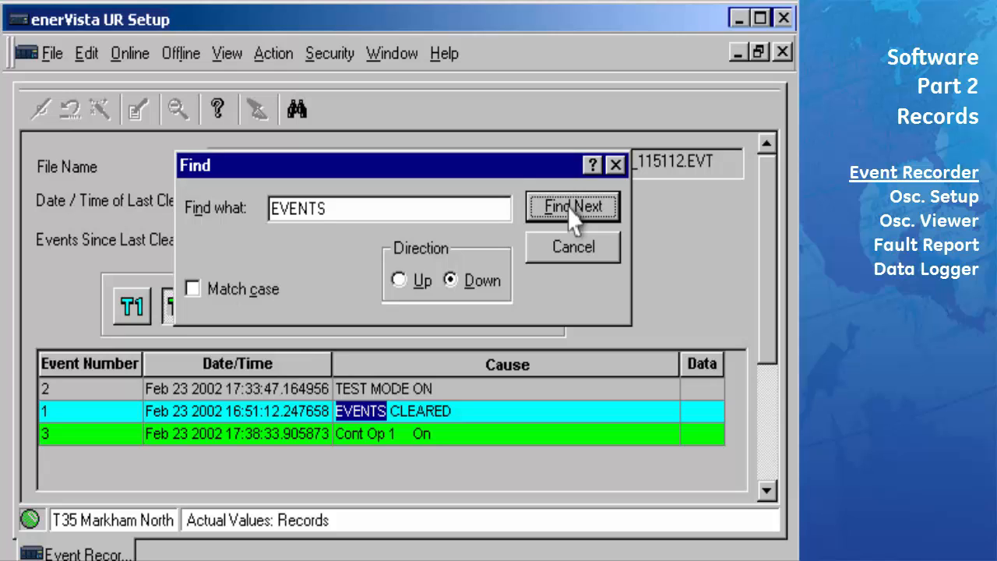
left_click(570, 253)
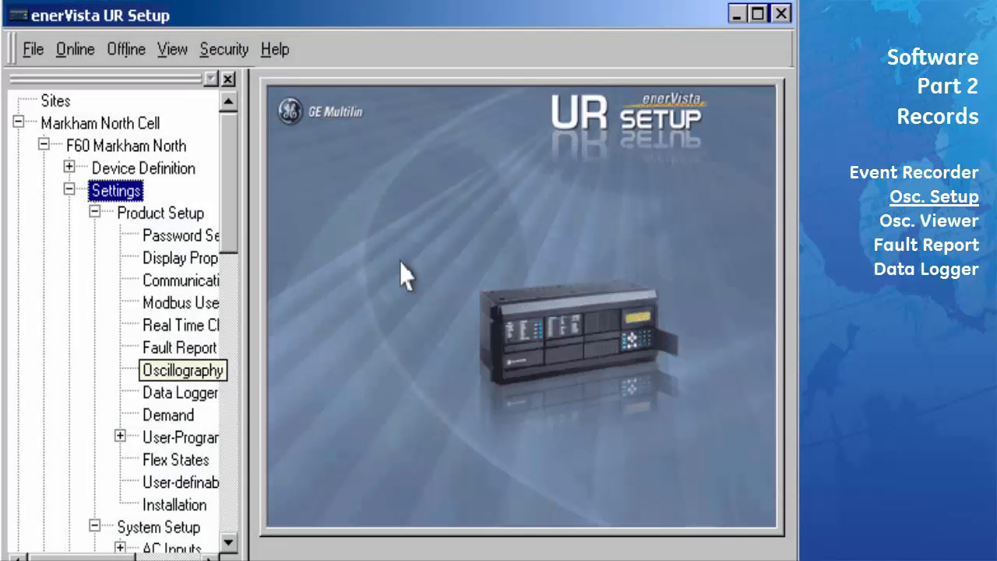
Open Settings > Product Setup > Oscillography for F60 Markham North
double_click(158, 372)
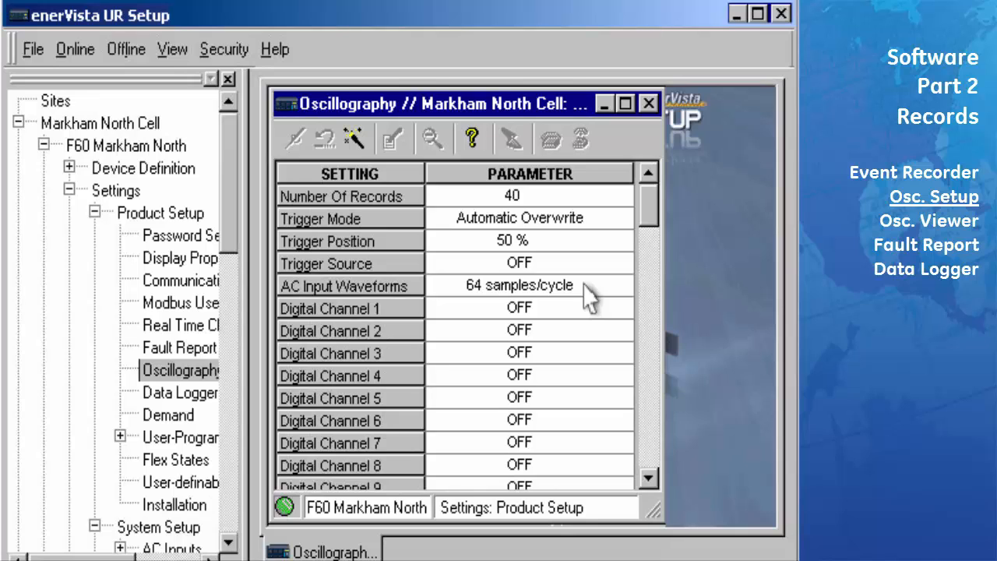
Set Trigger Source to ON and Digital Channel 1 to Virt Op 1 On (VO1)
left_click(623, 263)
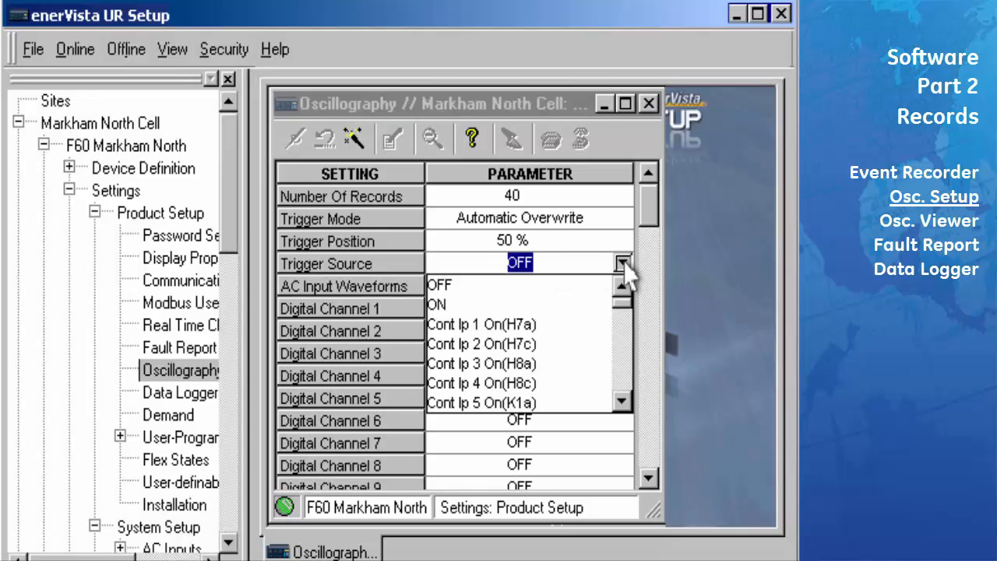
left_click(510, 305)
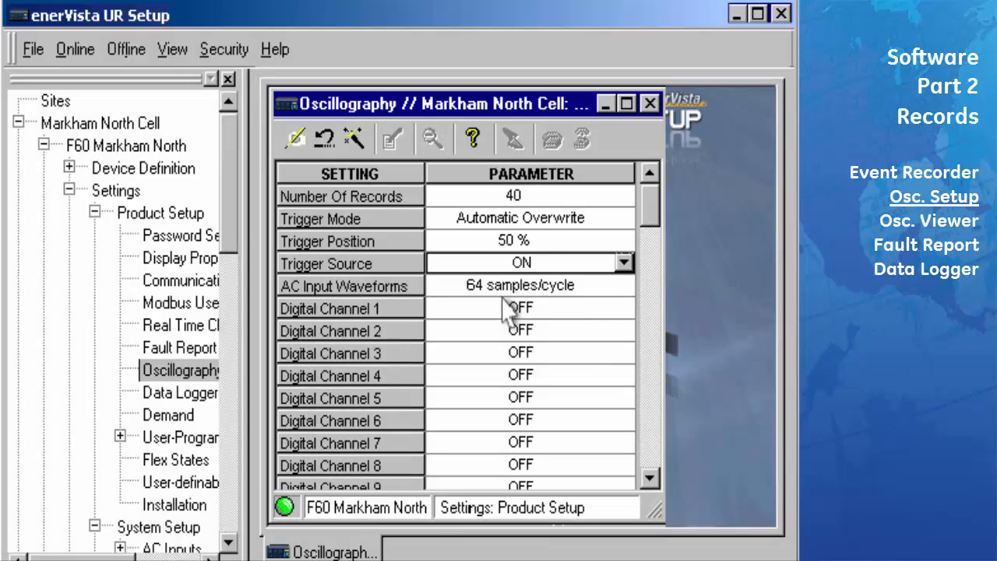
left_click(535, 315)
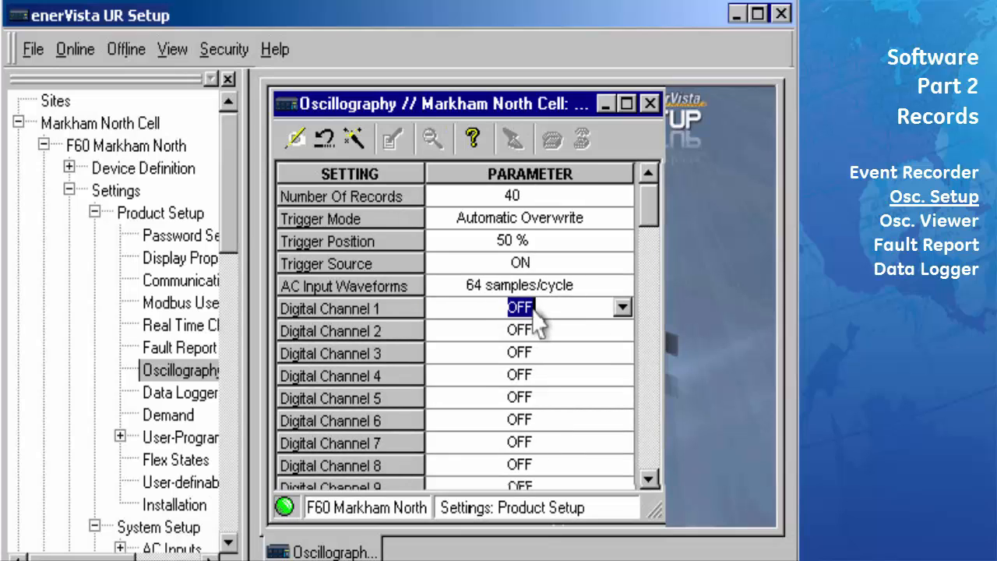
left_click(623, 307)
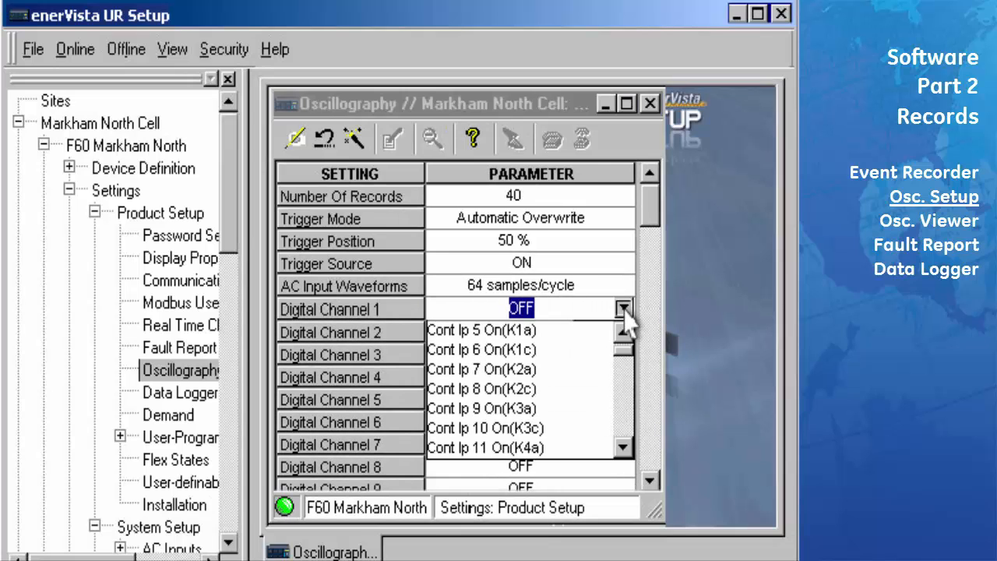
left_click(622, 446)
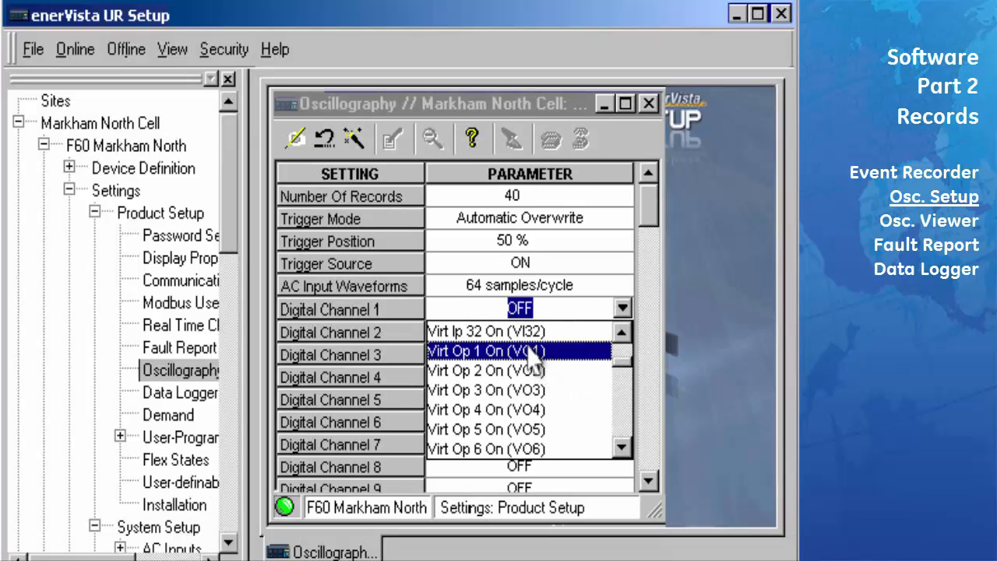
left_click(535, 355)
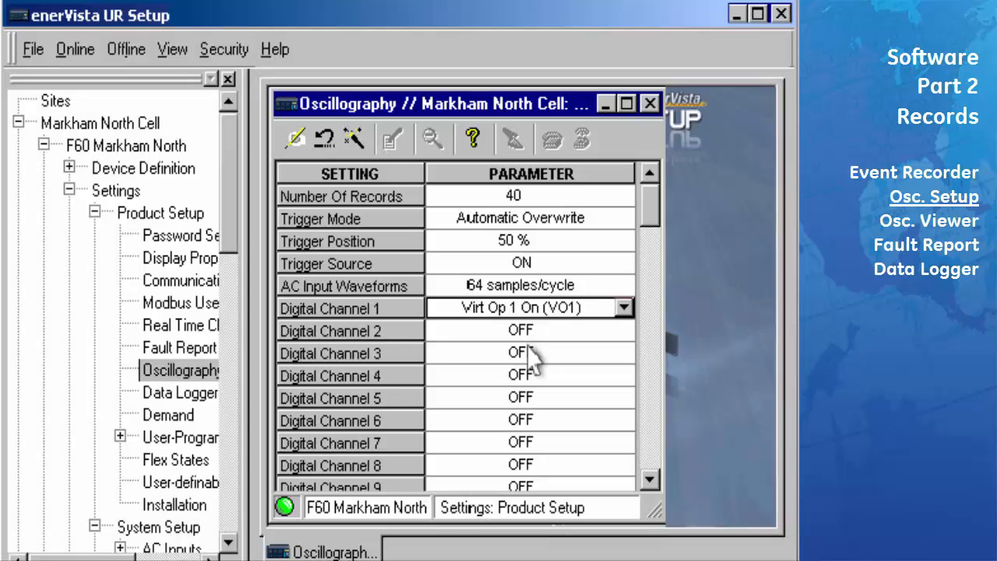
left_click(649, 479)
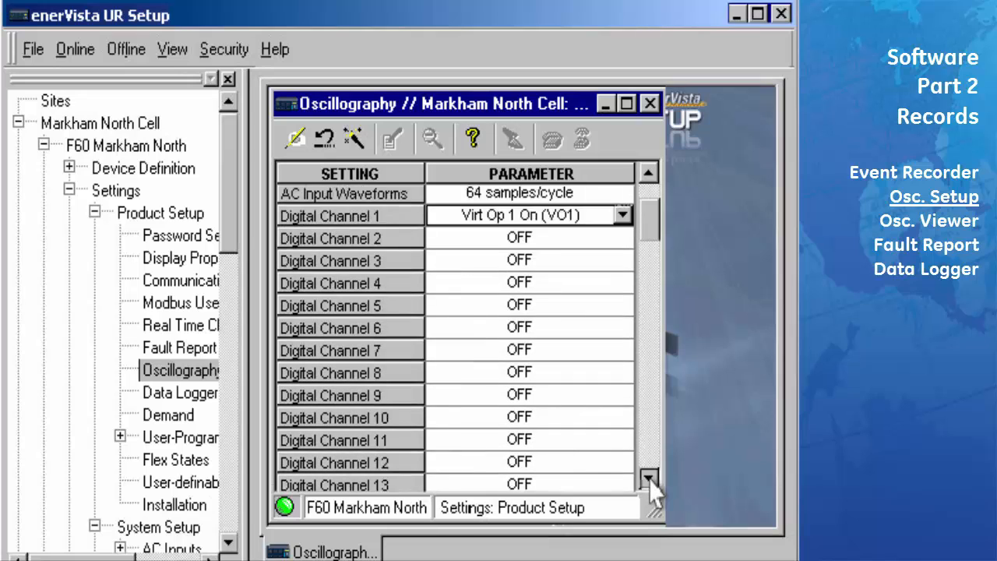
left_click_drag(650, 481, 650, 481)
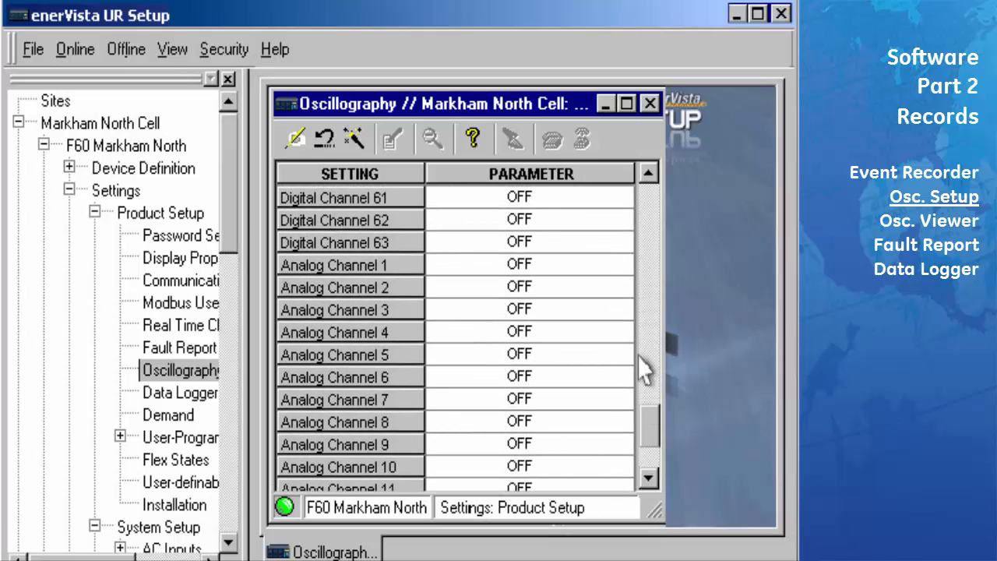
Choose SRC1 Ia RMS for Analog Channel 1
left_click(623, 263)
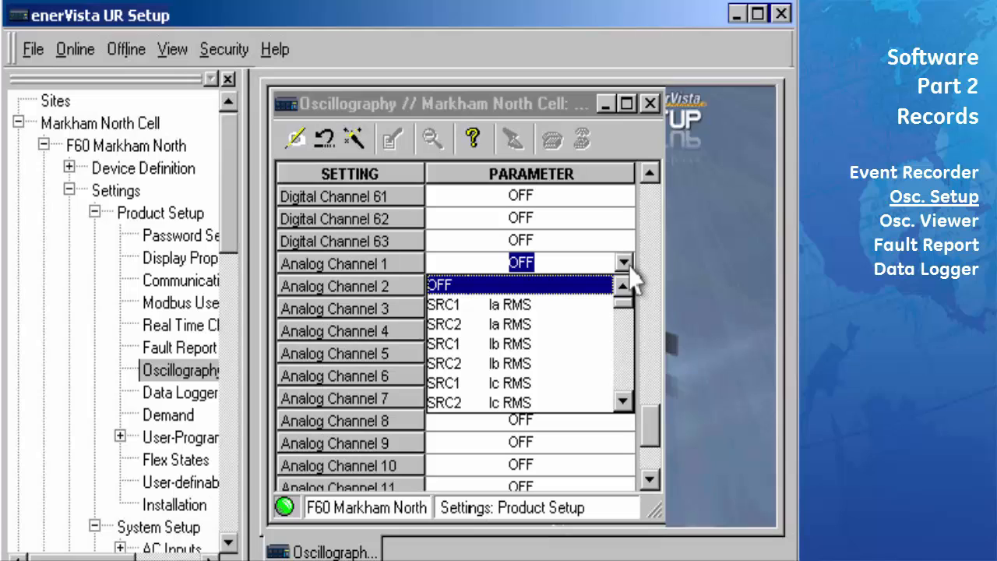
left_click(584, 305)
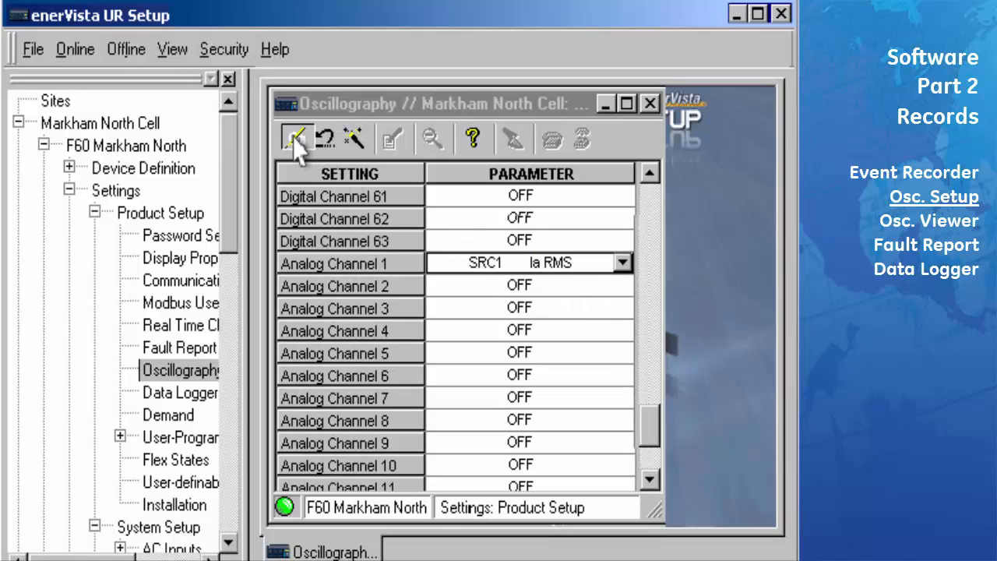
Open Commands > Clear Records and clear the F60's oscillography records, confirming with Yes and OK
left_click(649, 103)
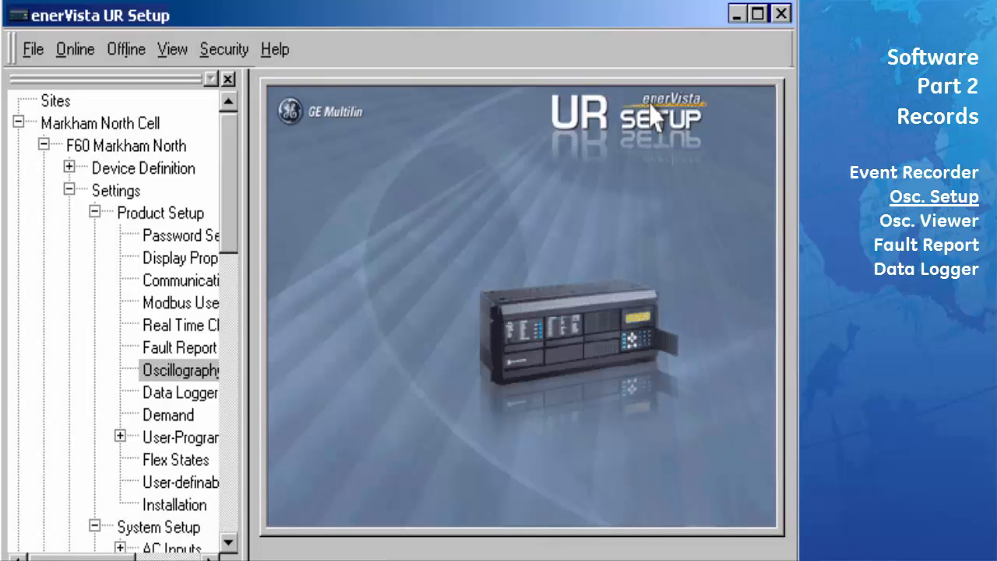
left_click(94, 213)
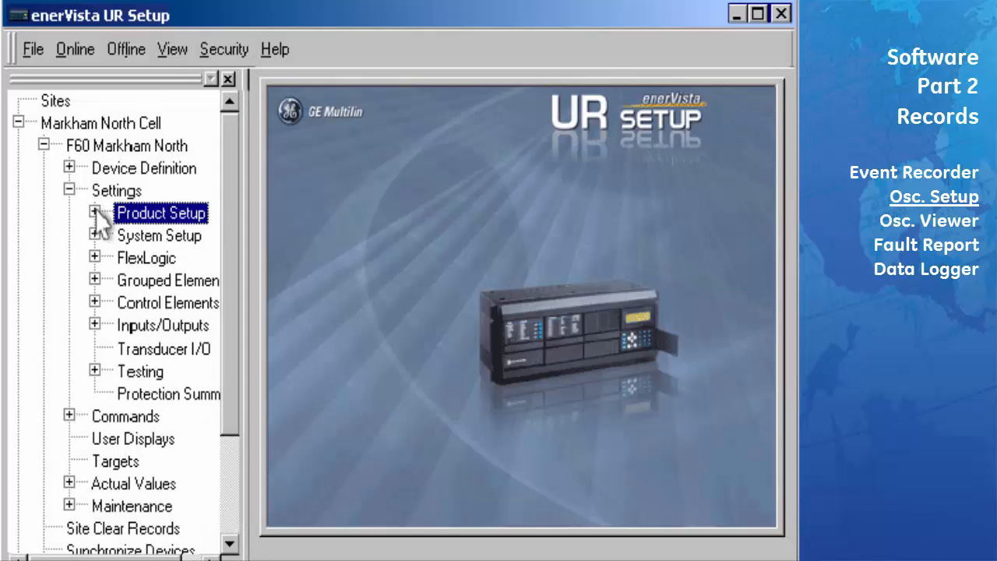
left_click(123, 416)
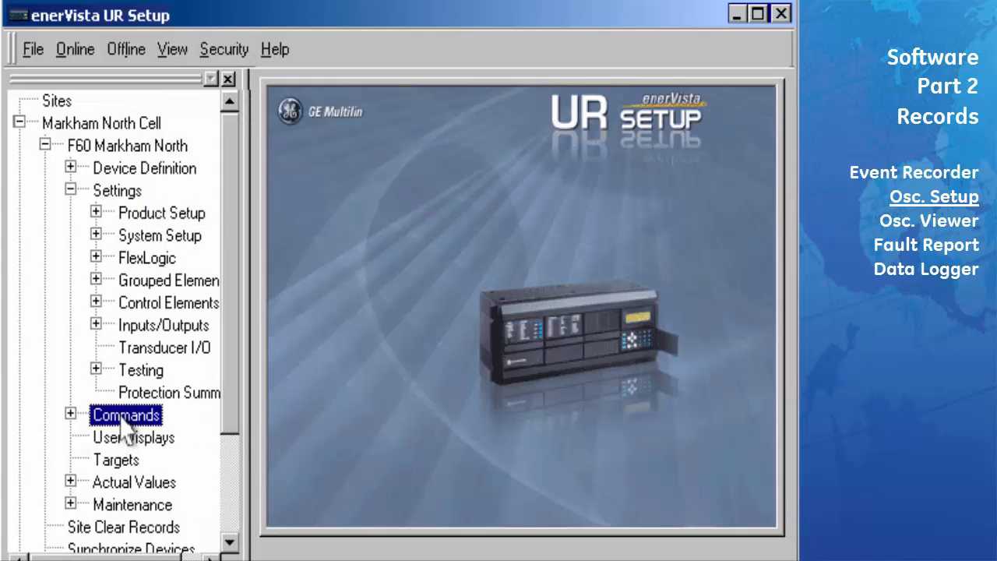
double_click(123, 417)
left_click(142, 459)
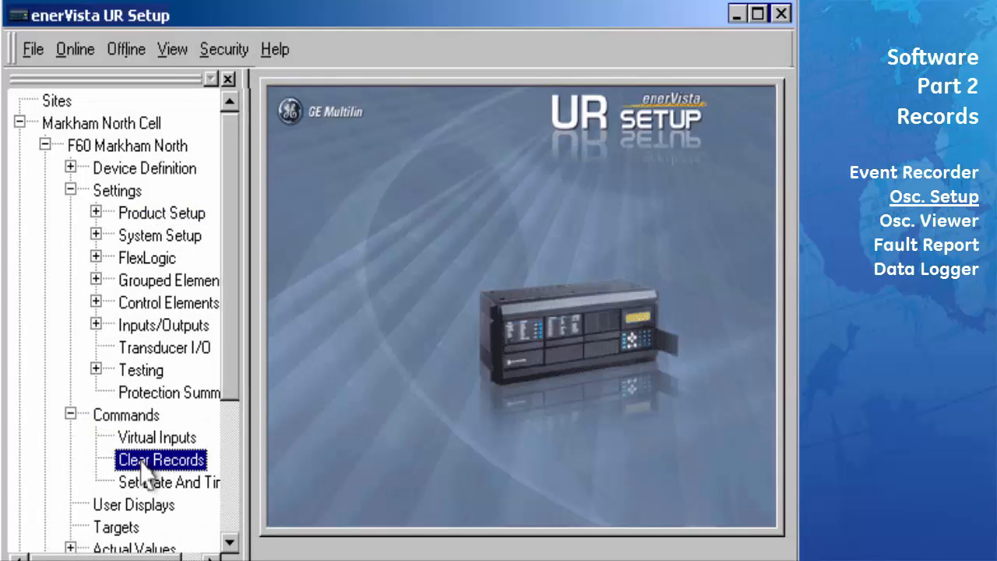
double_click(143, 461)
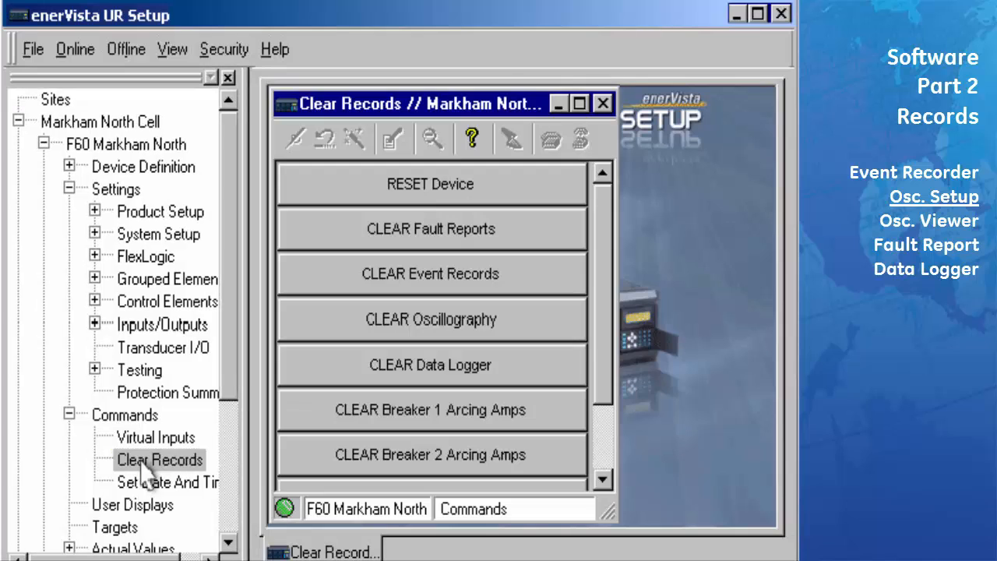
left_click(429, 337)
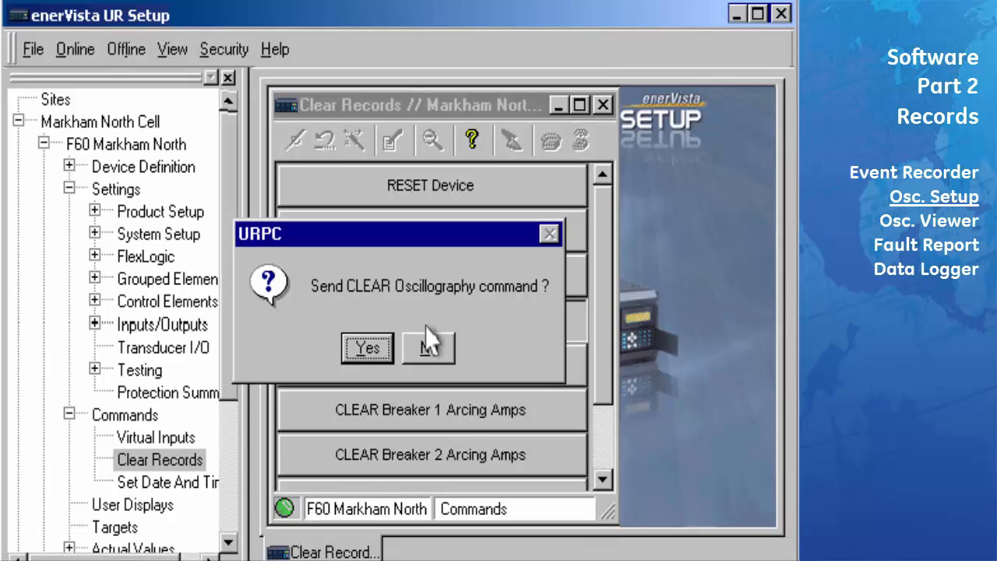
left_click(377, 348)
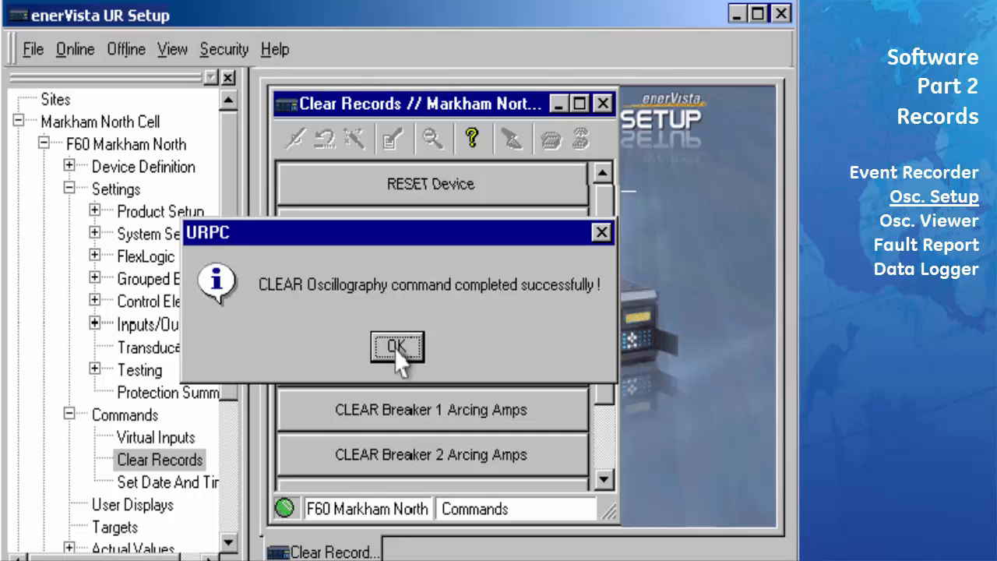
left_click(396, 347)
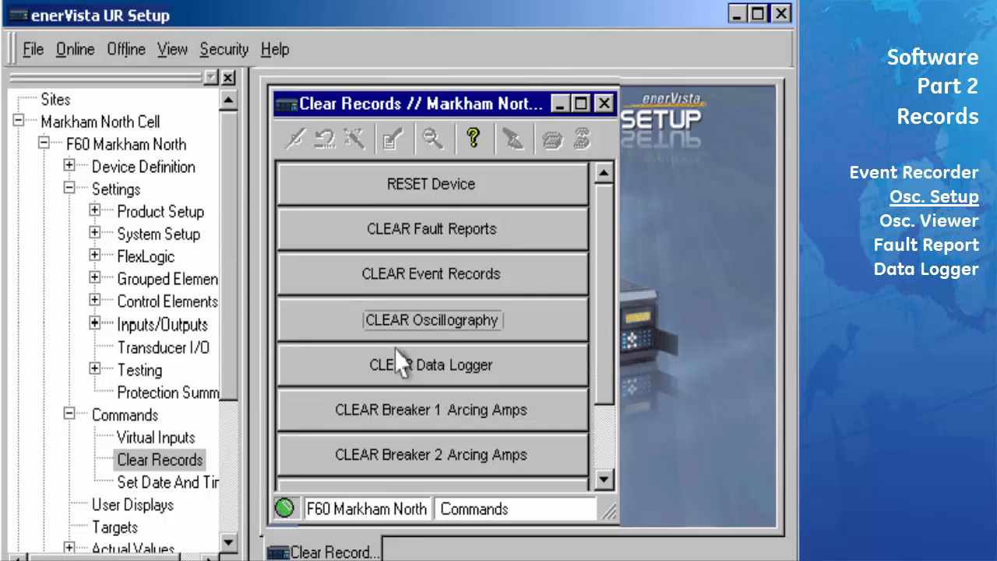
Open Actual Values > Records > Oscillography, force a trigger, and read the new record
left_click(604, 104)
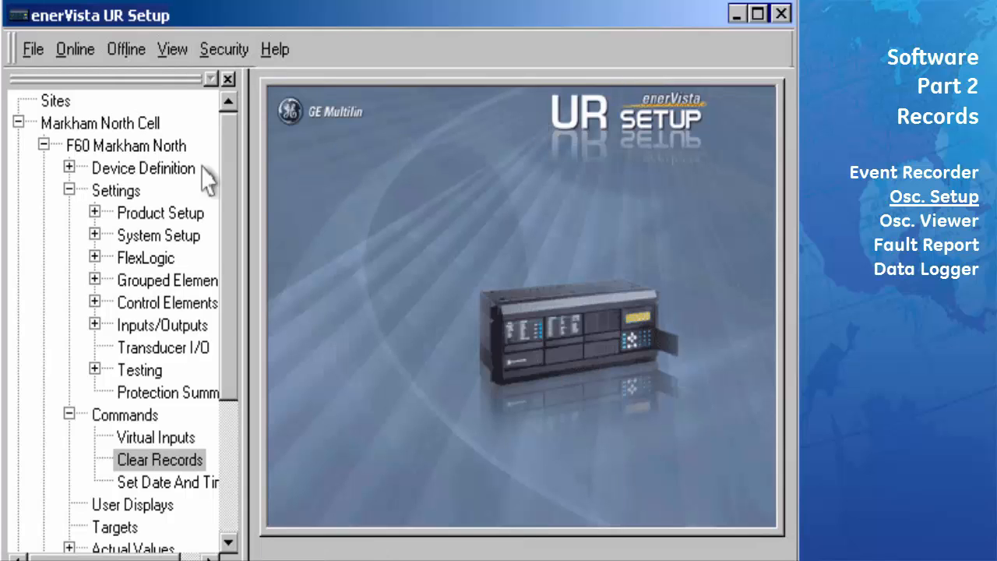
left_click(70, 189)
left_click(69, 212)
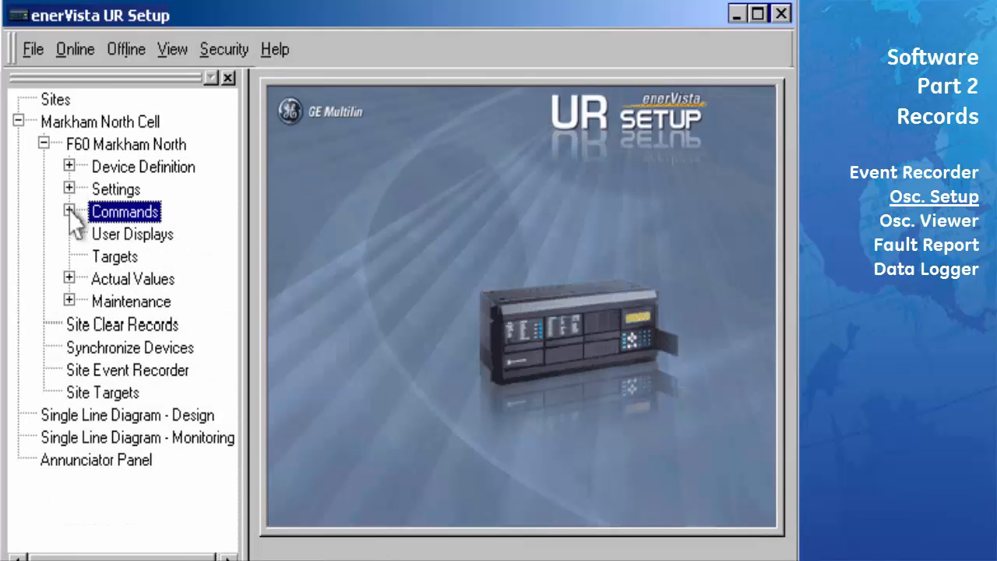
left_click(69, 279)
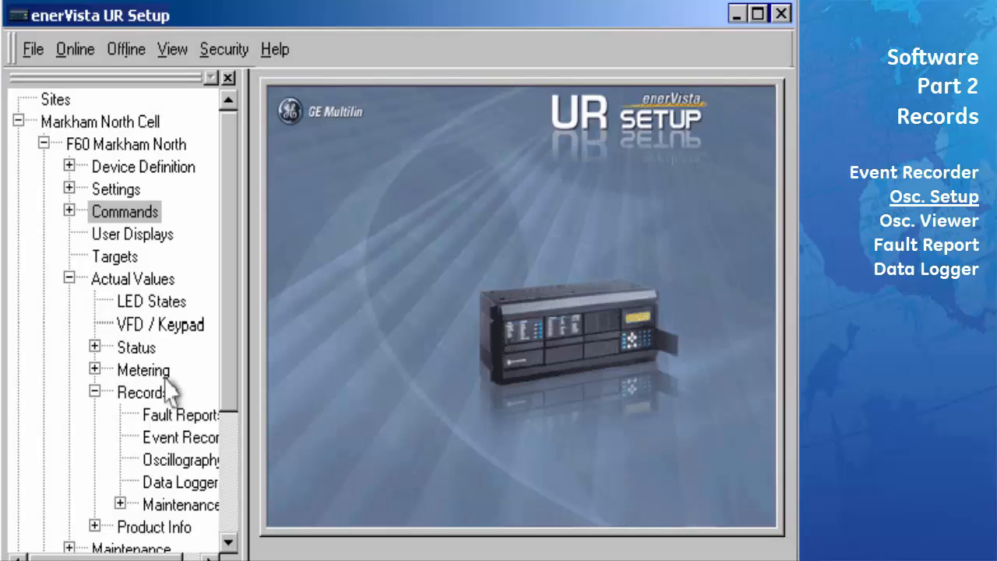
double_click(174, 459)
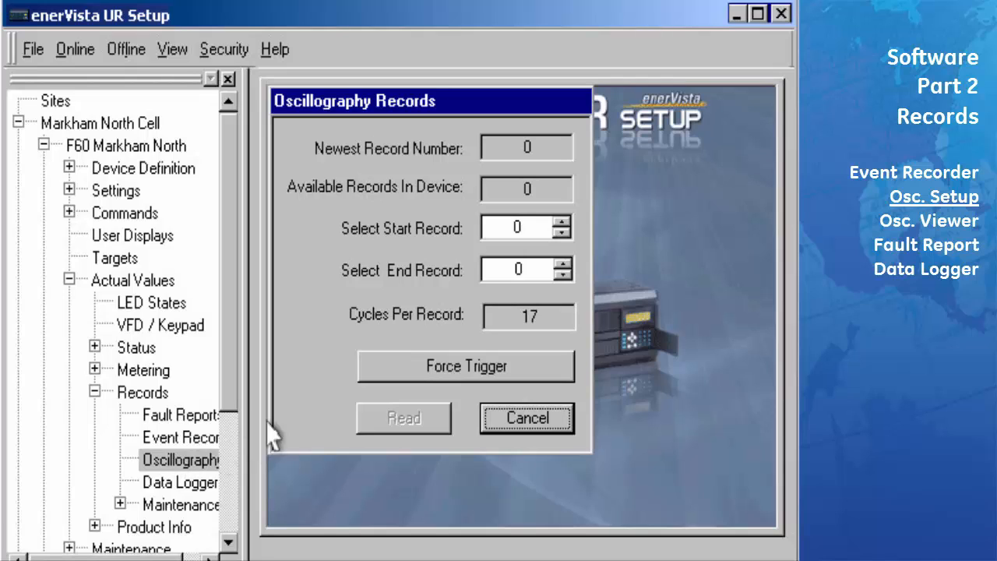
left_click(420, 380)
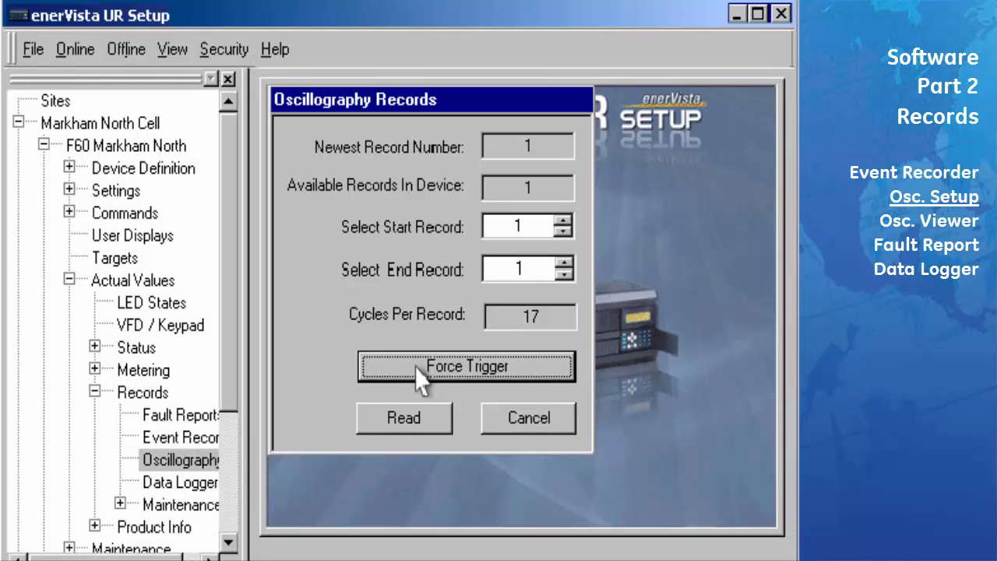
left_click(384, 425)
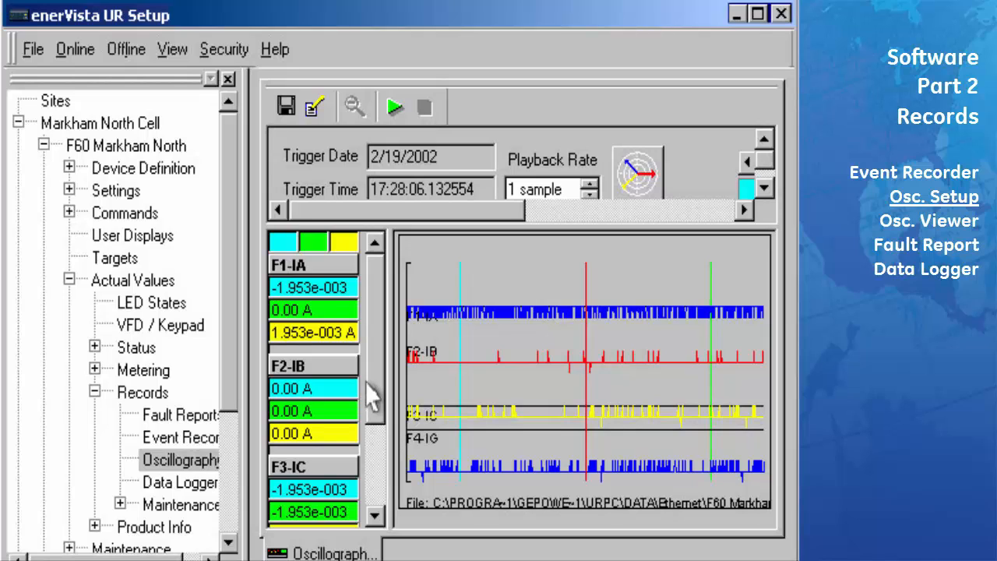
Hide the site tree and open Comtrade / Setup preferences on the ANALOG tab
left_click(228, 80)
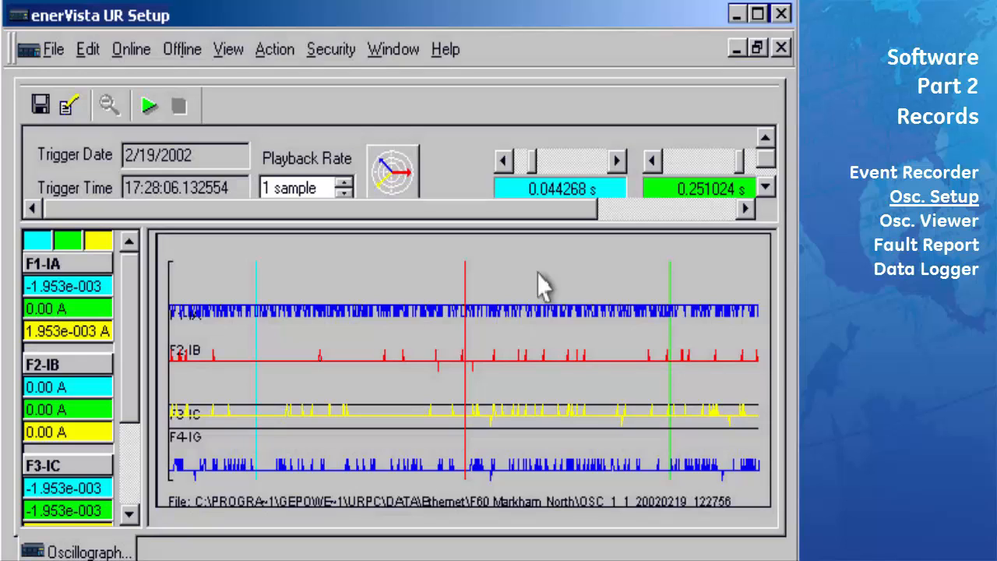
left_click(70, 109)
left_click(324, 313)
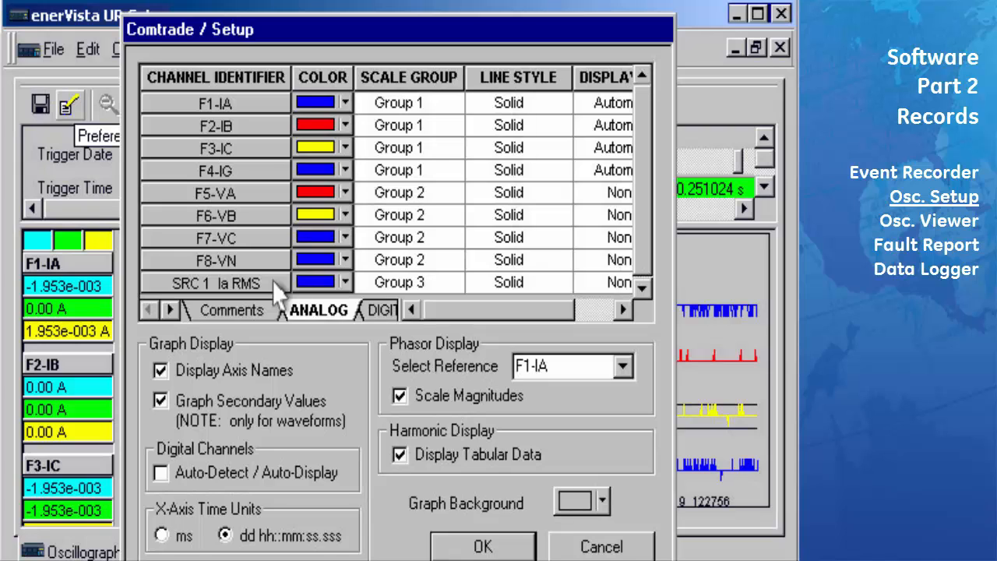
Set the Display Order of F2-IB, F3-IC and F4-IG to None to hide them
left_click(623, 310)
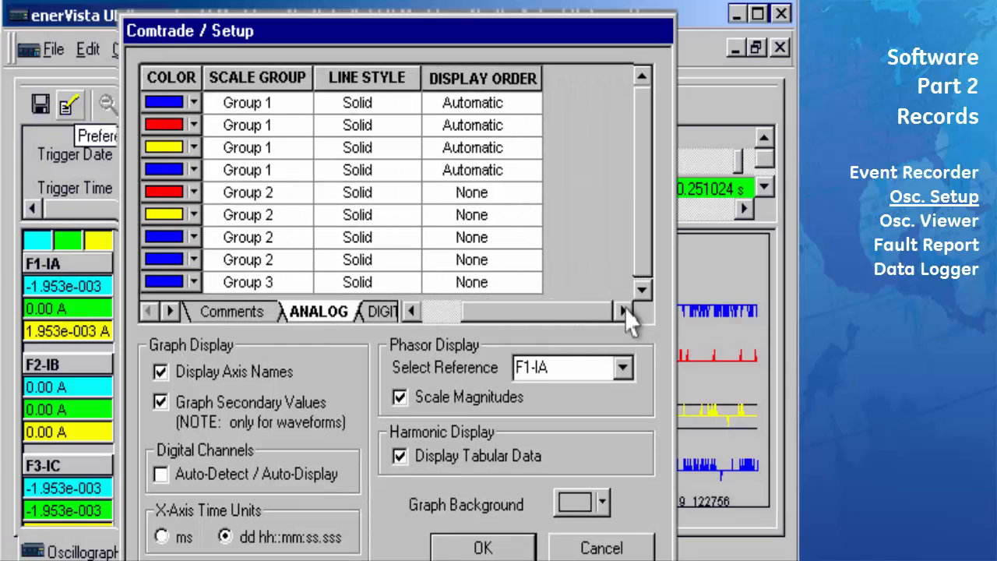
left_click(528, 125)
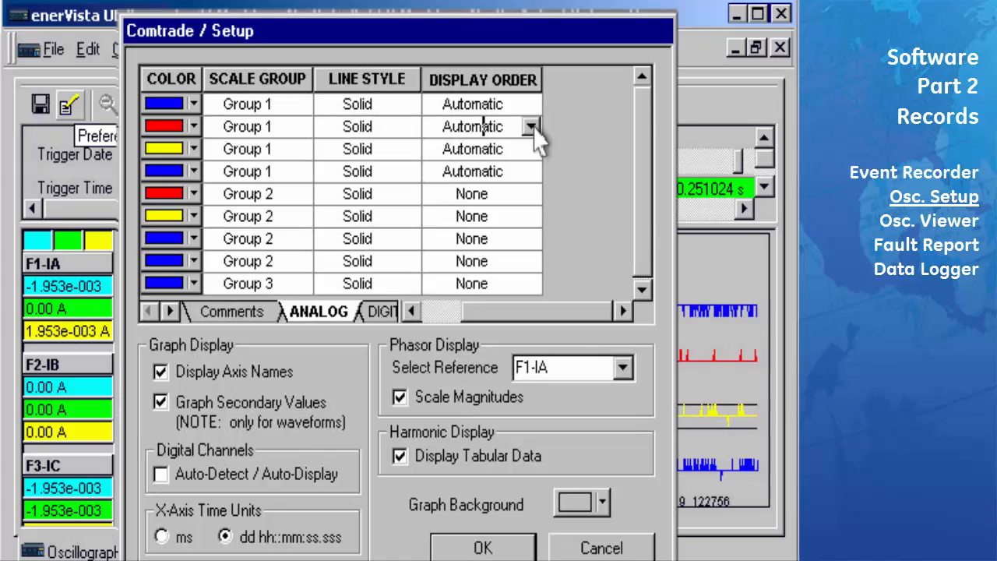
left_click(530, 126)
left_click(504, 148)
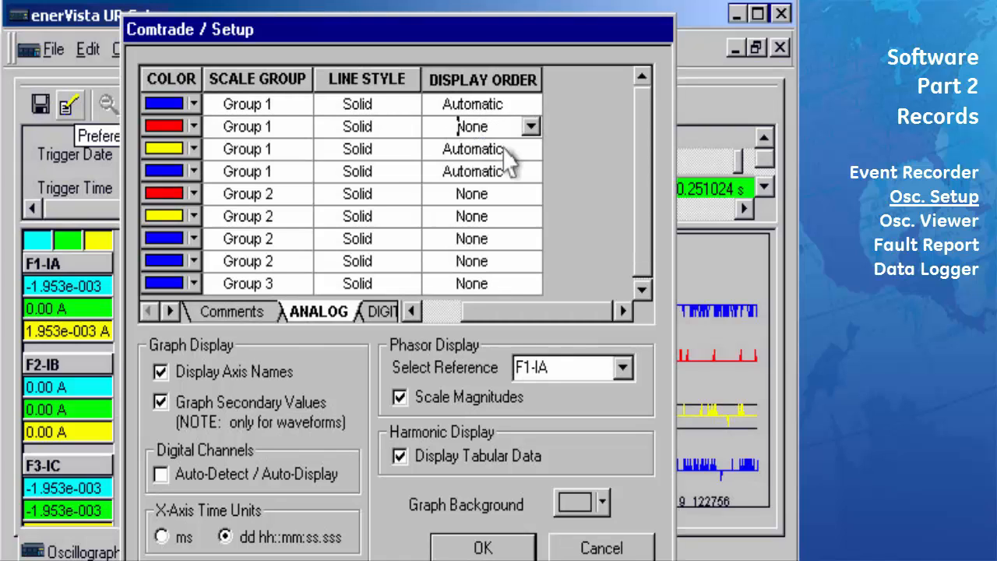
left_click(527, 150)
left_click(530, 148)
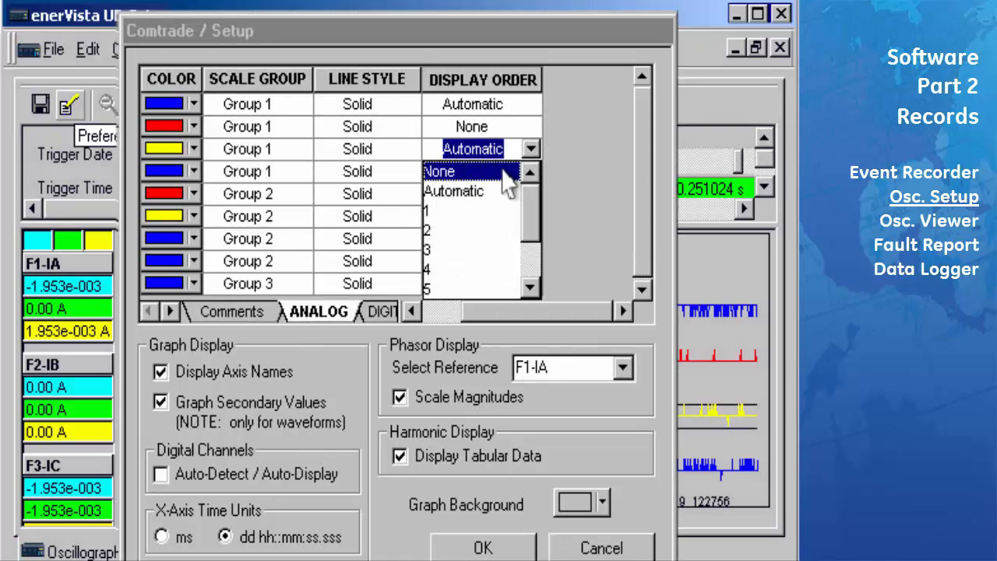
left_click(503, 172)
left_click(527, 172)
left_click(530, 171)
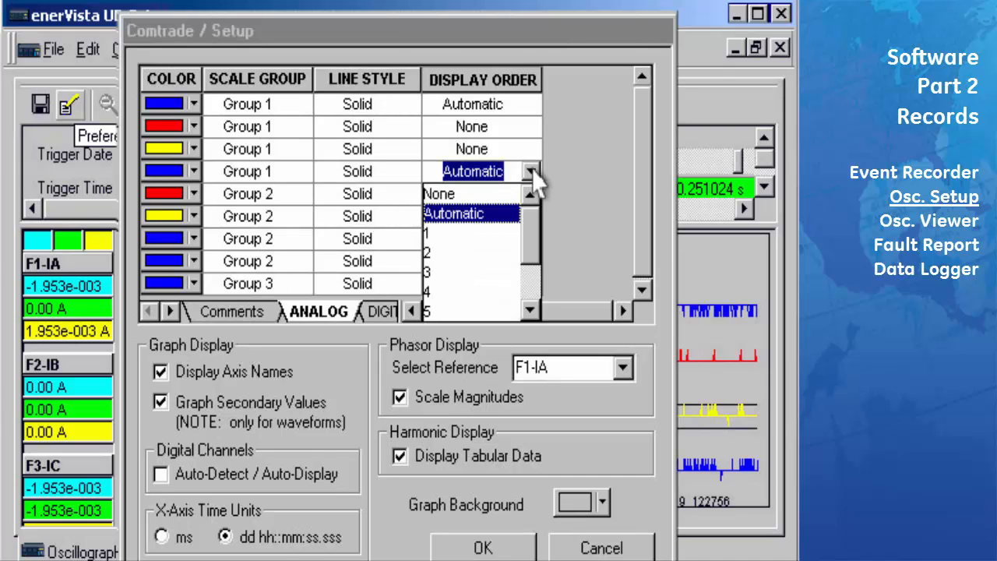
left_click(503, 194)
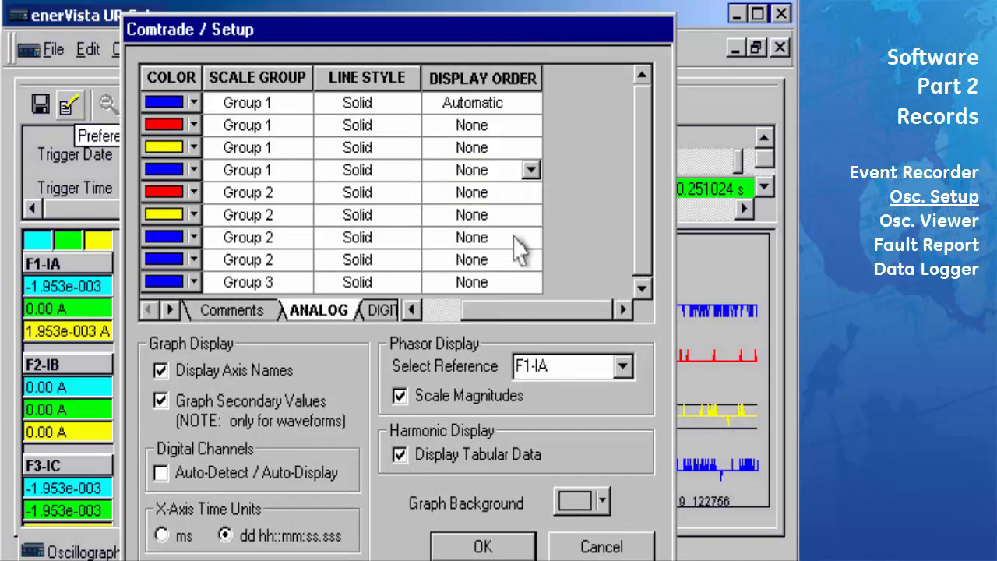
Set SRC 1 Ia RMS to Automatic display order and colour it yellow
left_click(532, 284)
left_click(533, 284)
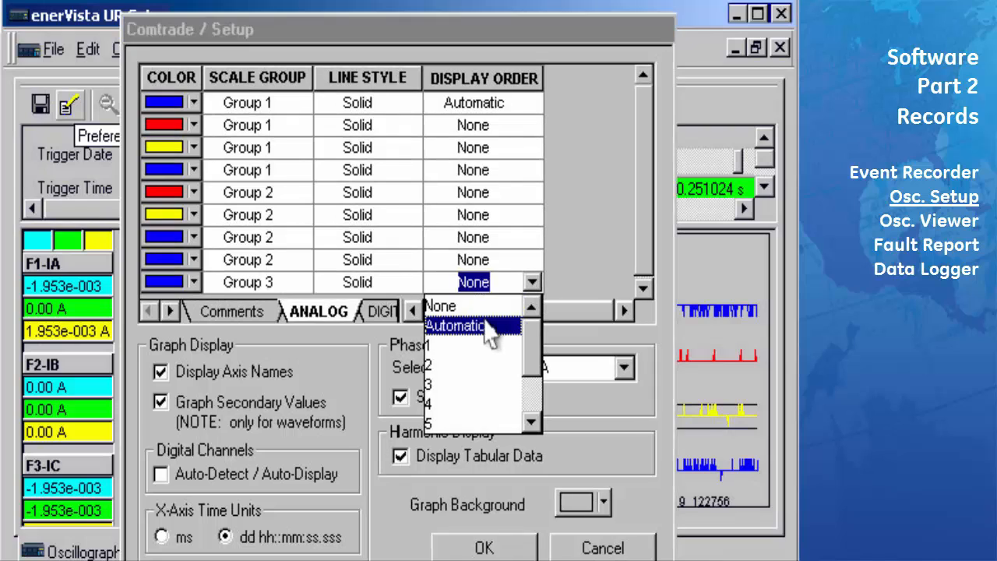
left_click(489, 327)
left_click(412, 310)
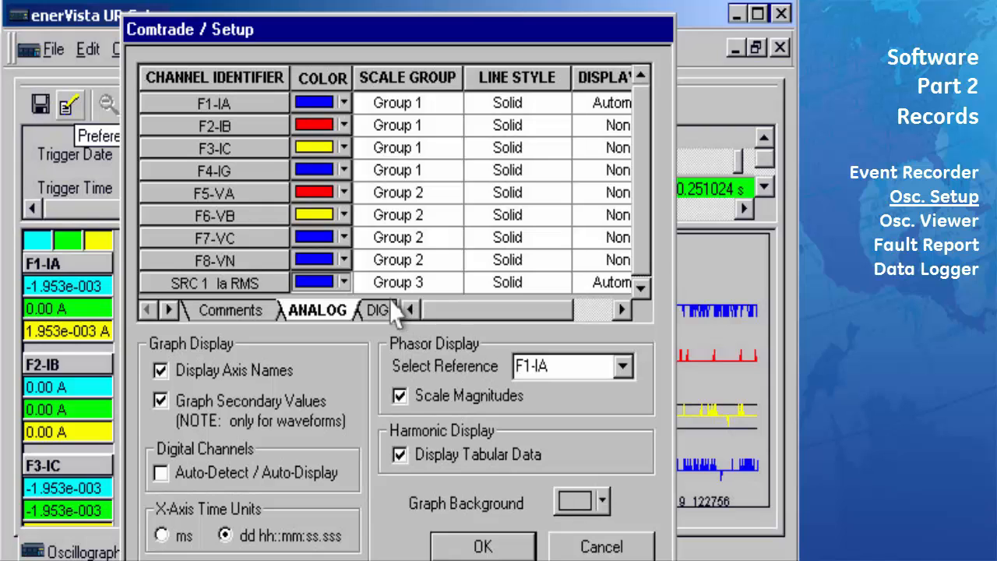
left_click(343, 283)
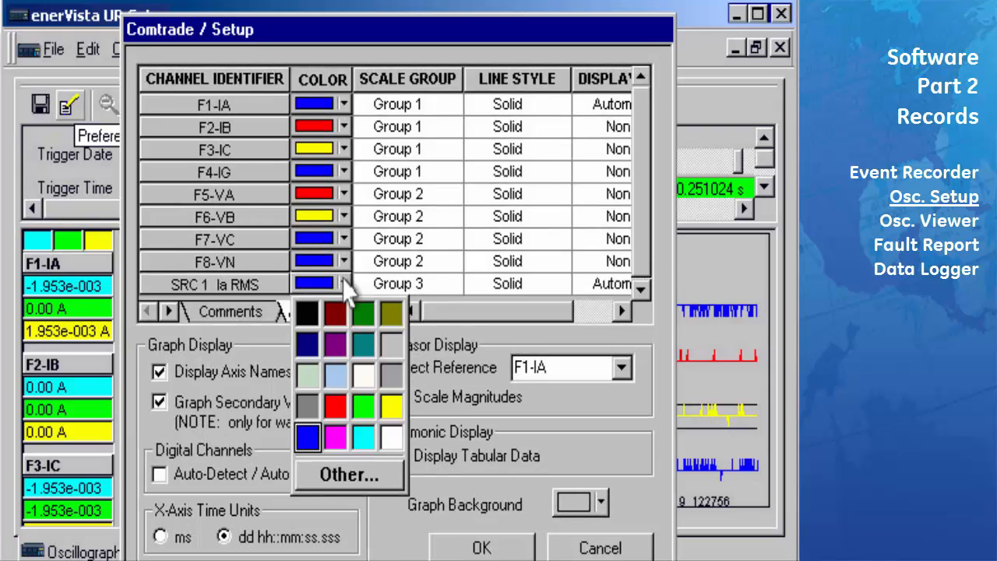
left_click(391, 404)
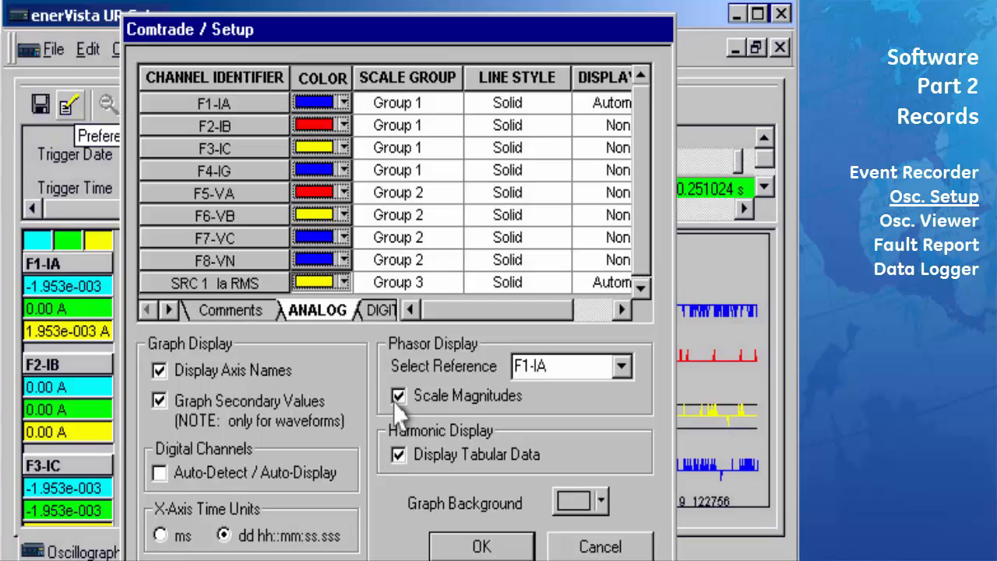
On the DIGITAL channels, colour Virt Op 1 red, set its display order to Automatic, and confirm with OK
left_click(169, 311)
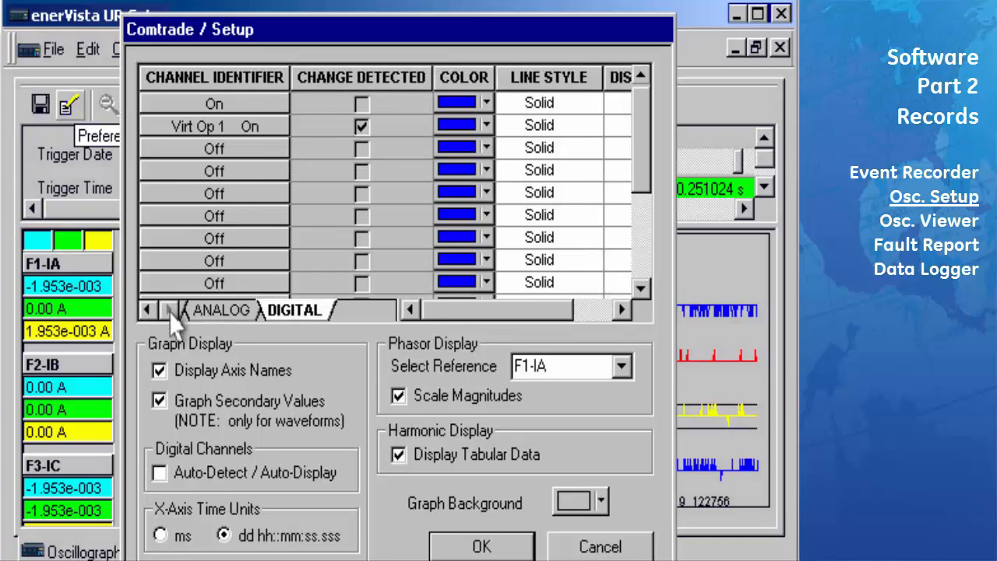
left_click(487, 126)
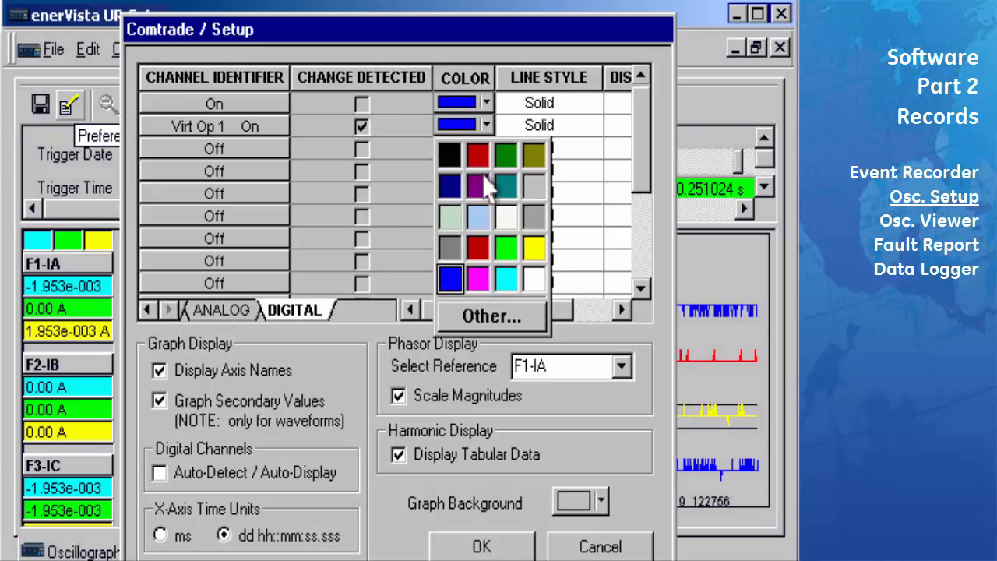
left_click(478, 248)
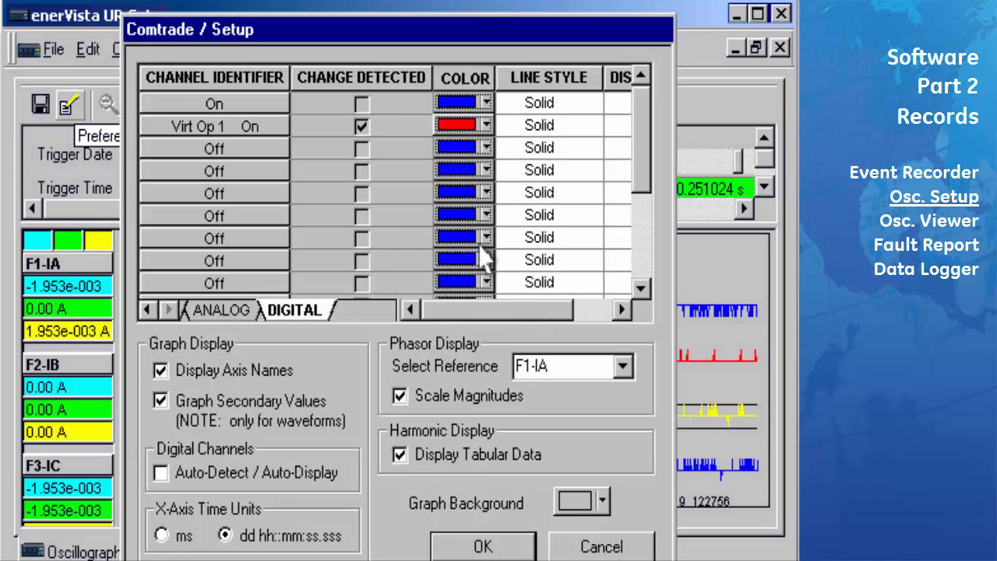
left_click(620, 310)
left_click(563, 131)
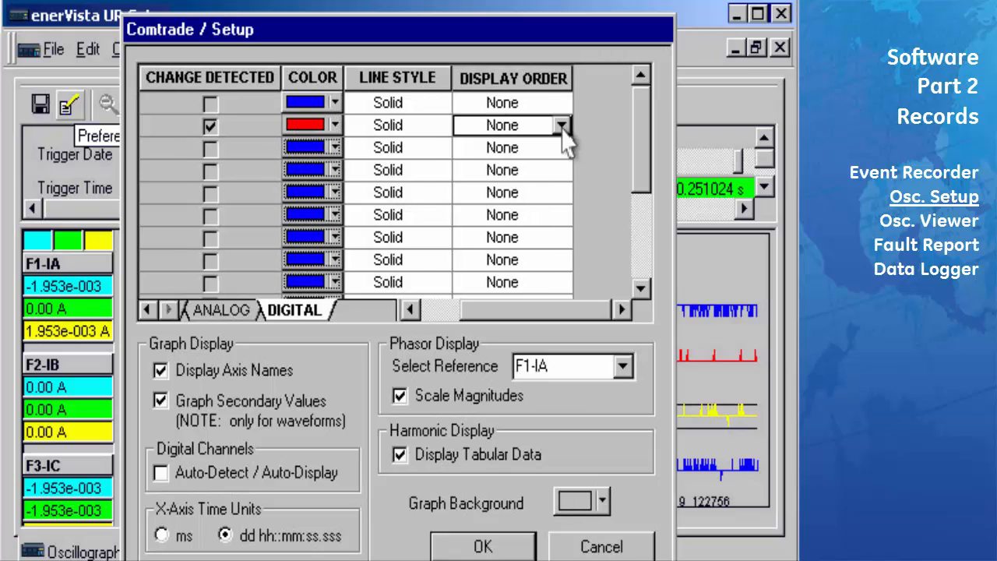
left_click(561, 126)
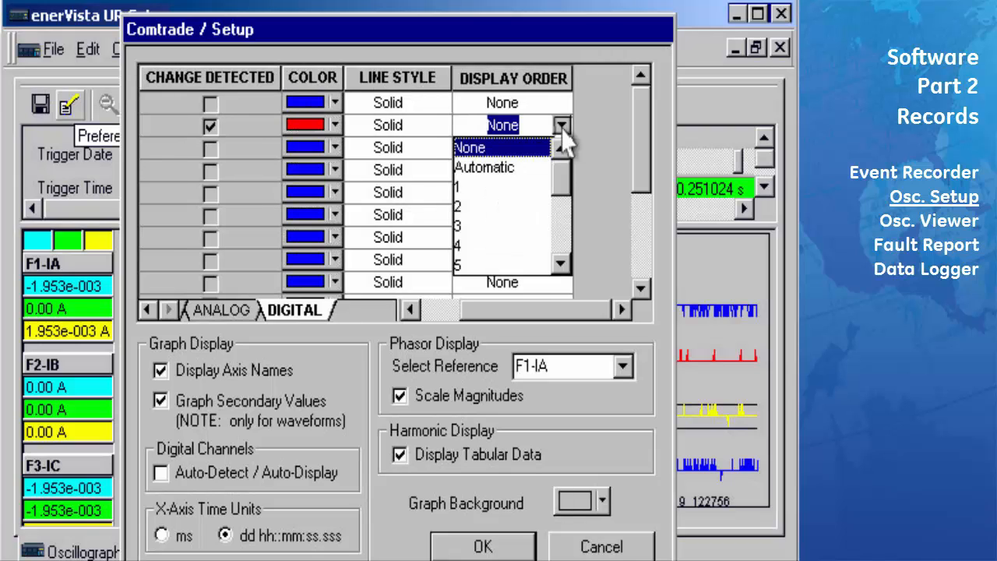
left_click(538, 169)
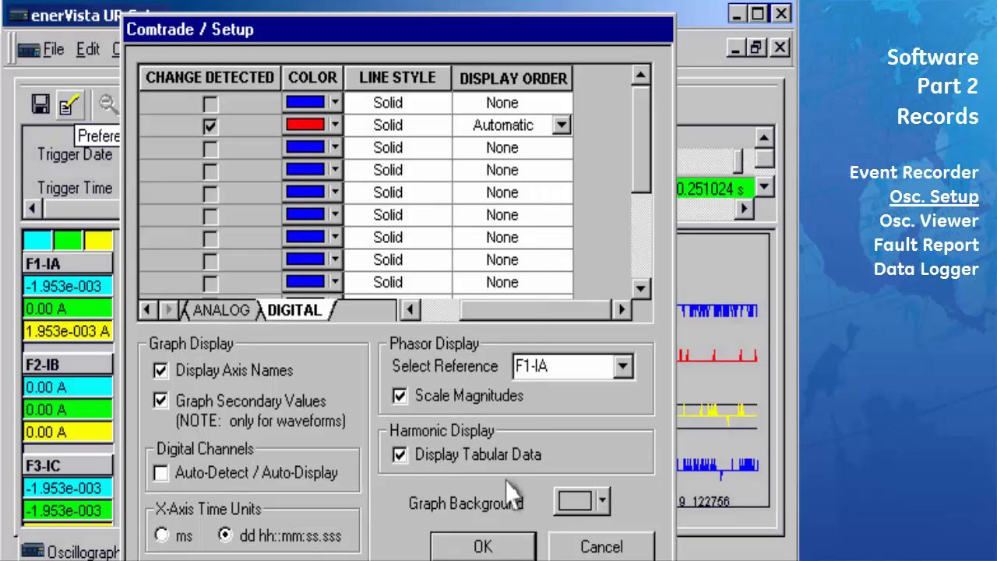
left_click(484, 546)
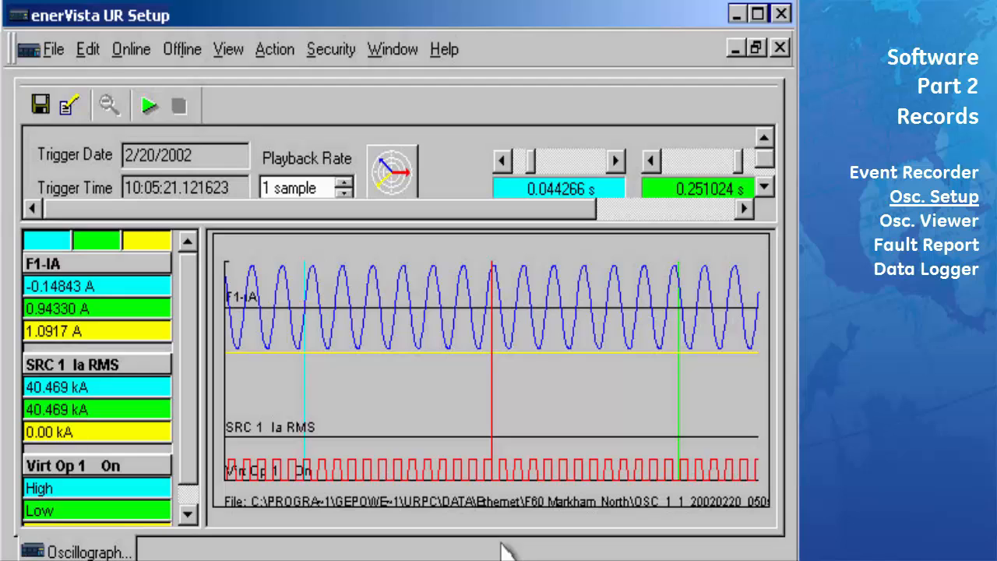
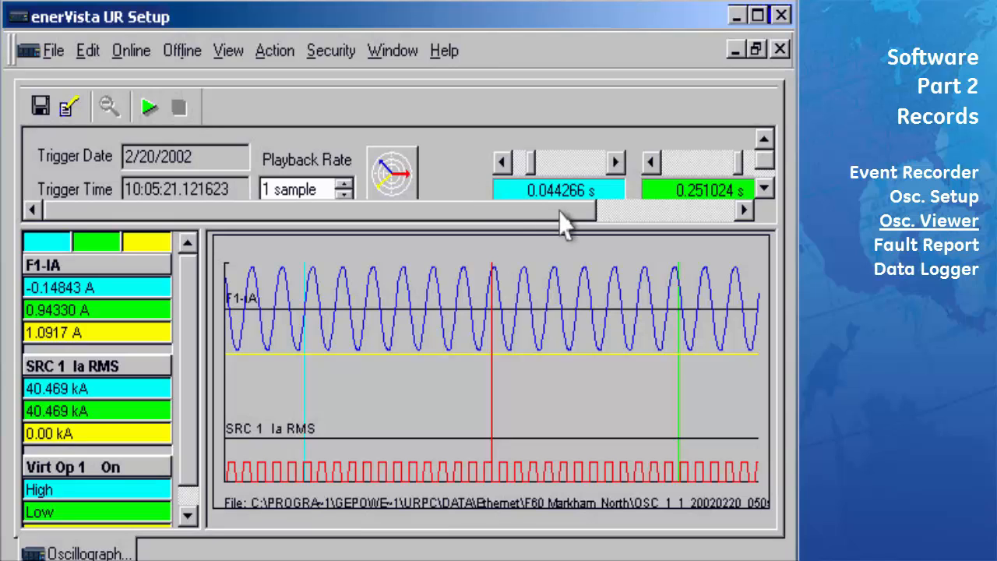
Scroll the top panel right to show the 0.206757 s ΔT between the two cursors
left_click(745, 210)
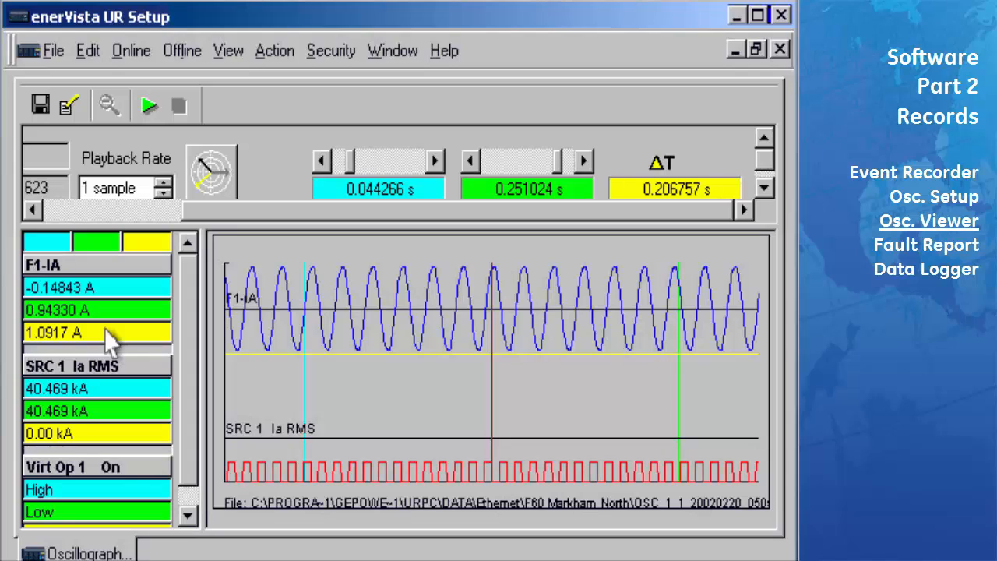
Step the cyan cursor back one sample to 0.044006 s and drag the green cursor to 0.253888 s
left_click(322, 161)
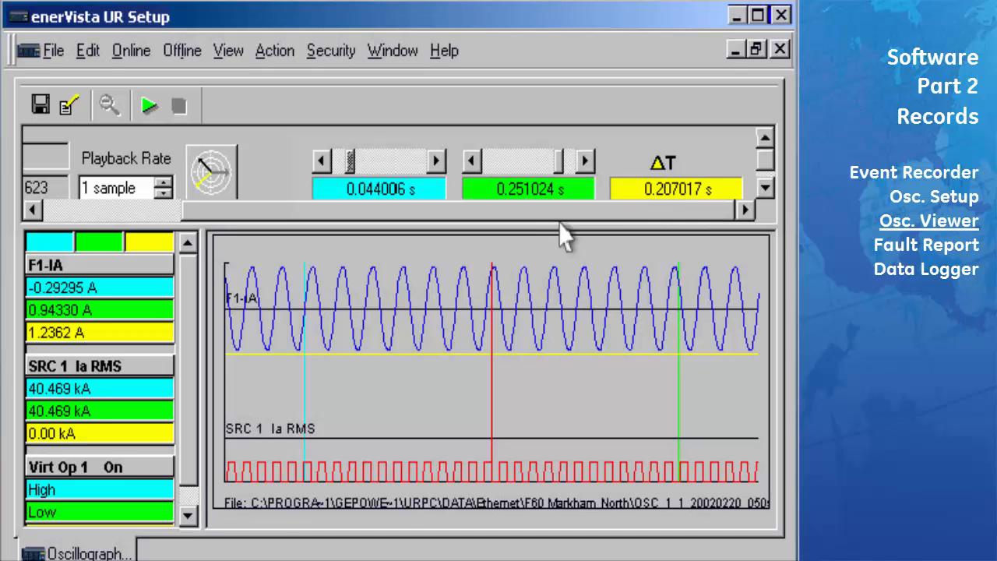
left_click(682, 397)
left_click_drag(682, 384, 685, 384)
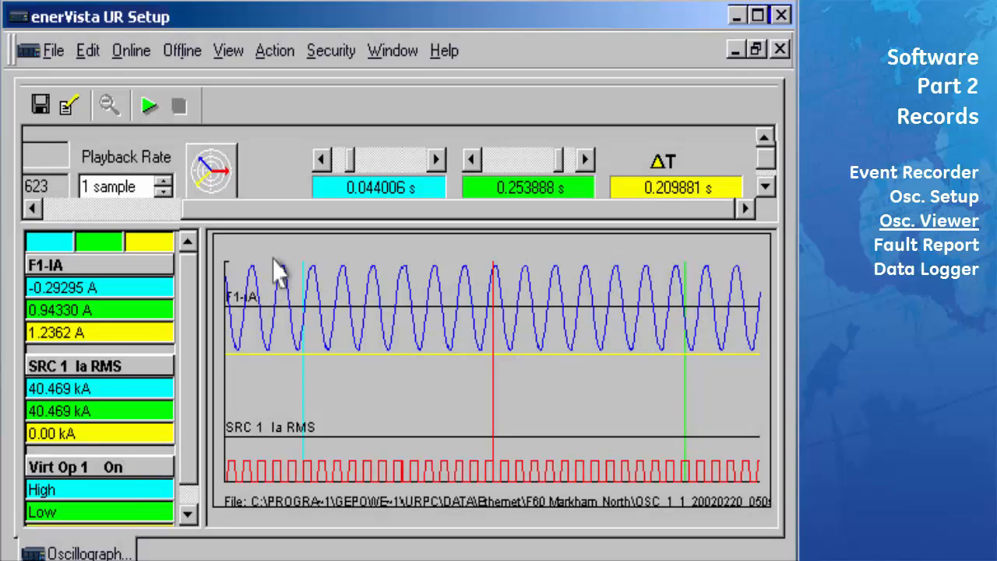
left_click_drag(273, 260, 345, 374)
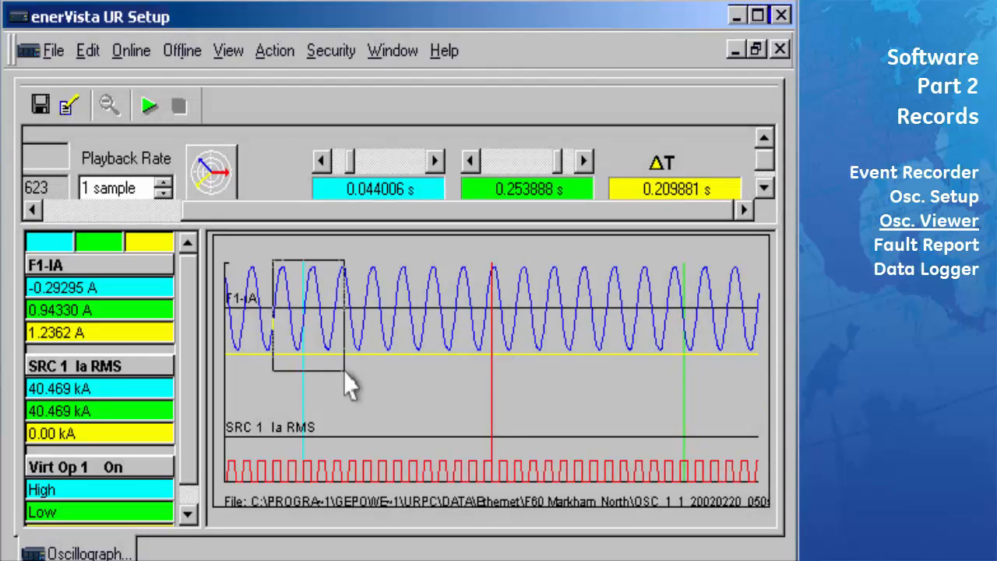
left_click_drag(346, 373, 345, 373)
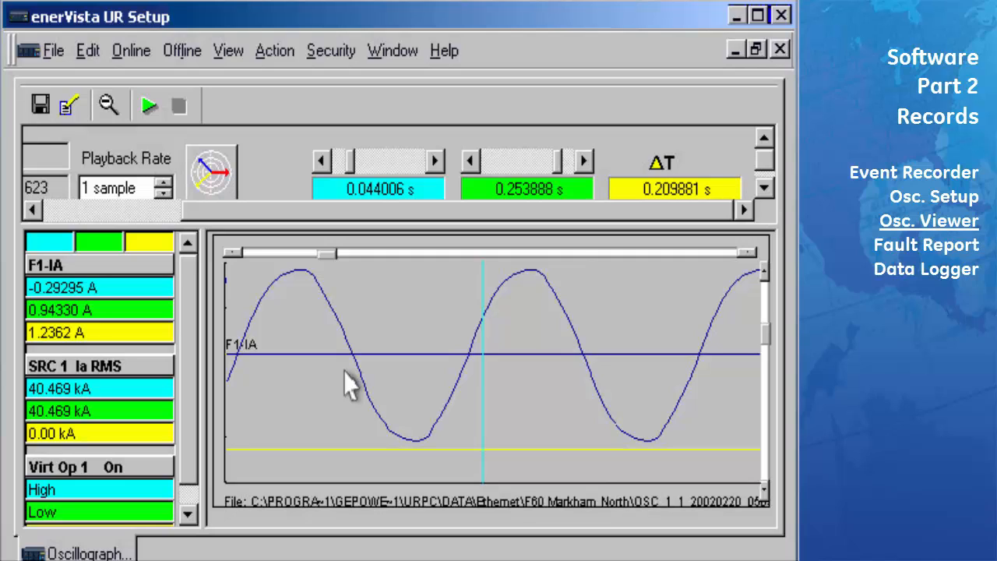
left_click_drag(325, 252, 352, 255)
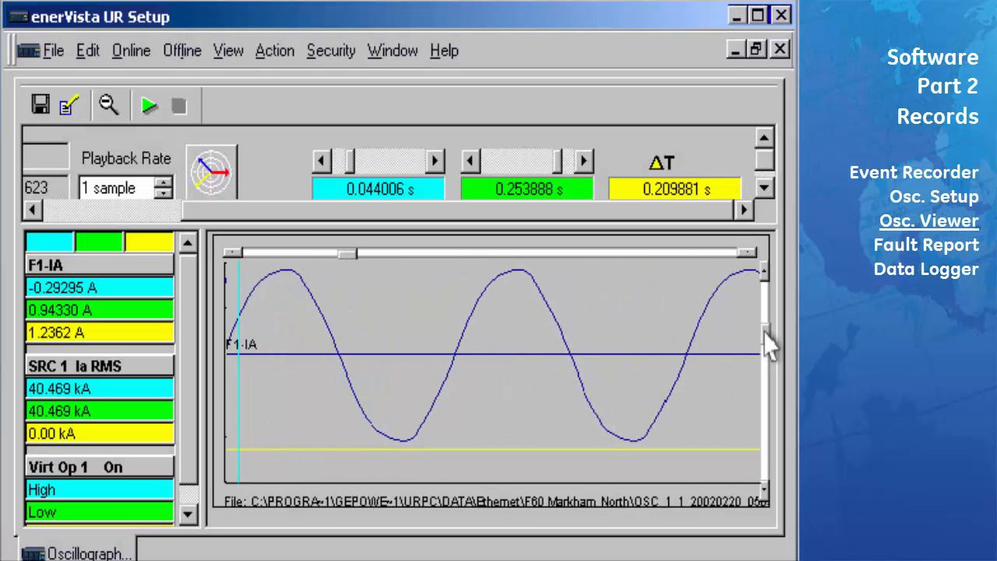
mouse_move(765, 334)
left_mouse_down()
mouse_move(764, 347)
mouse_move(766, 335)
left_mouse_up()
left_click(107, 105)
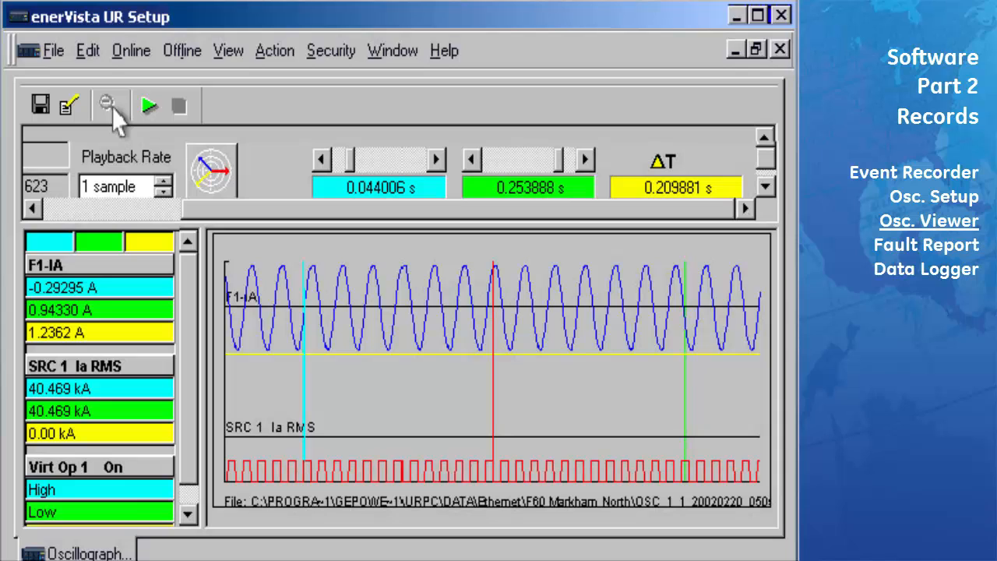
left_click(148, 105)
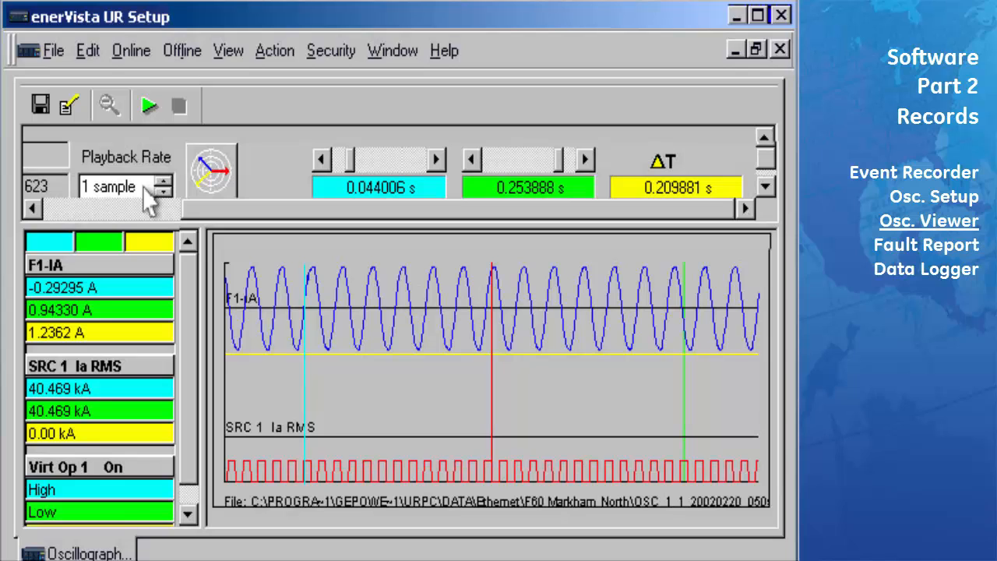
Play the record briefly, then stop it with the cyan cursor at 0.048953 s
left_click(146, 106)
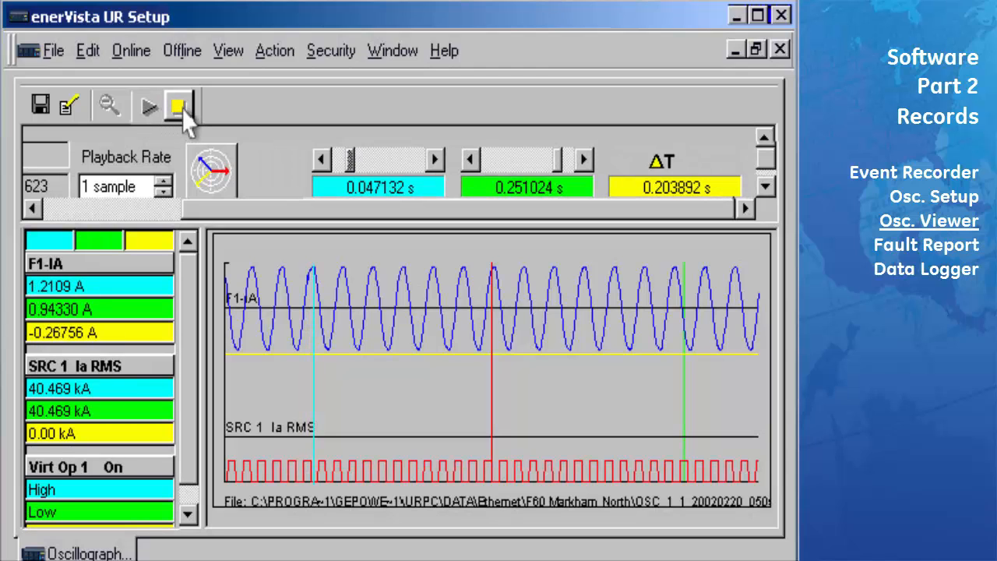
left_click(179, 108)
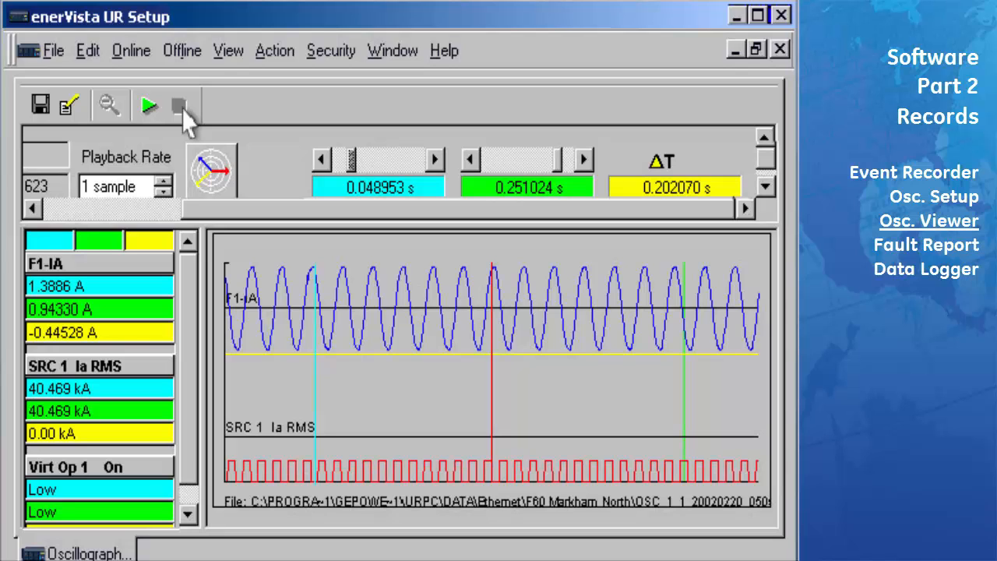
Open the maximized phasor view and put F5-VA and F6-VB on Graph 2
left_click(213, 178)
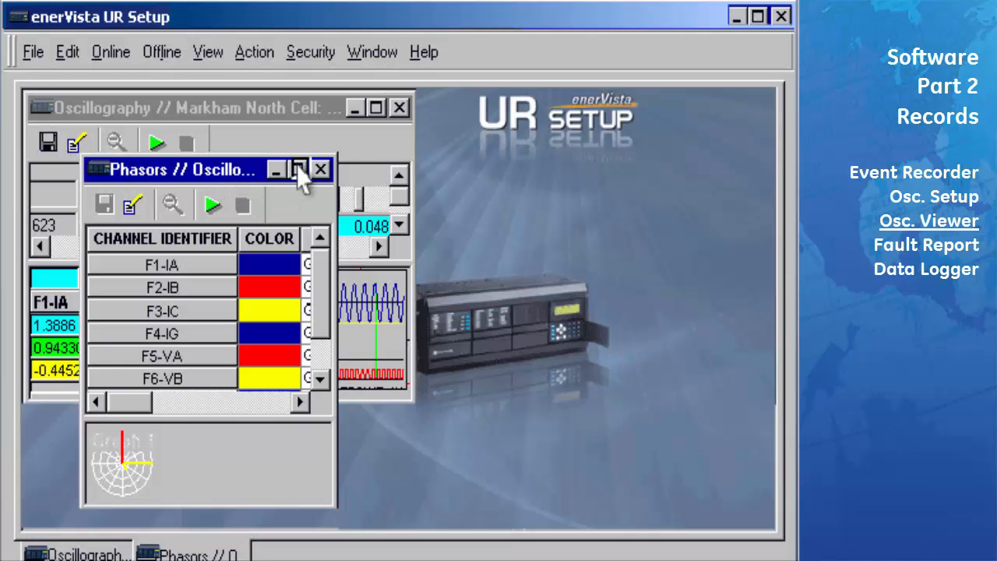
left_click(299, 170)
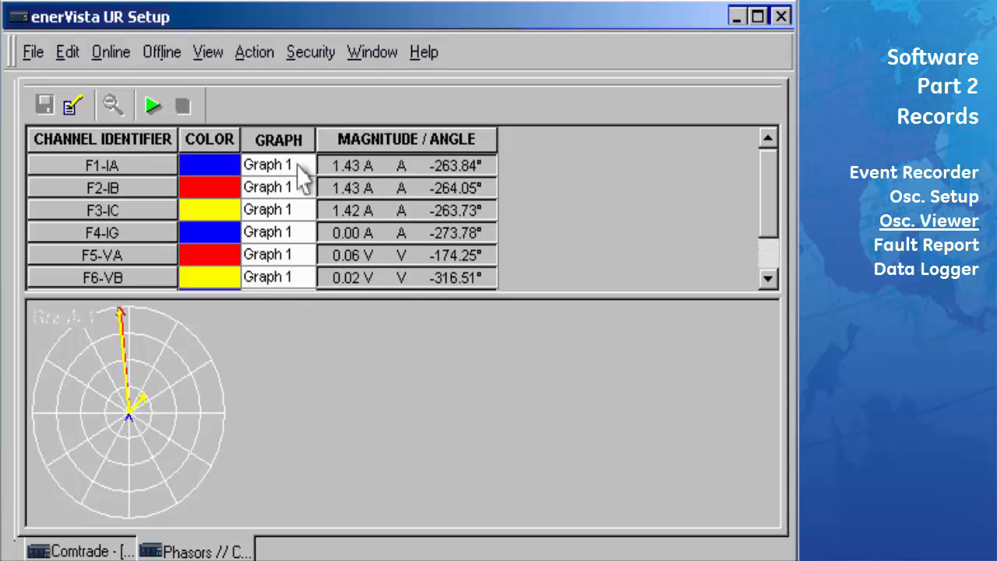
left_click(303, 254)
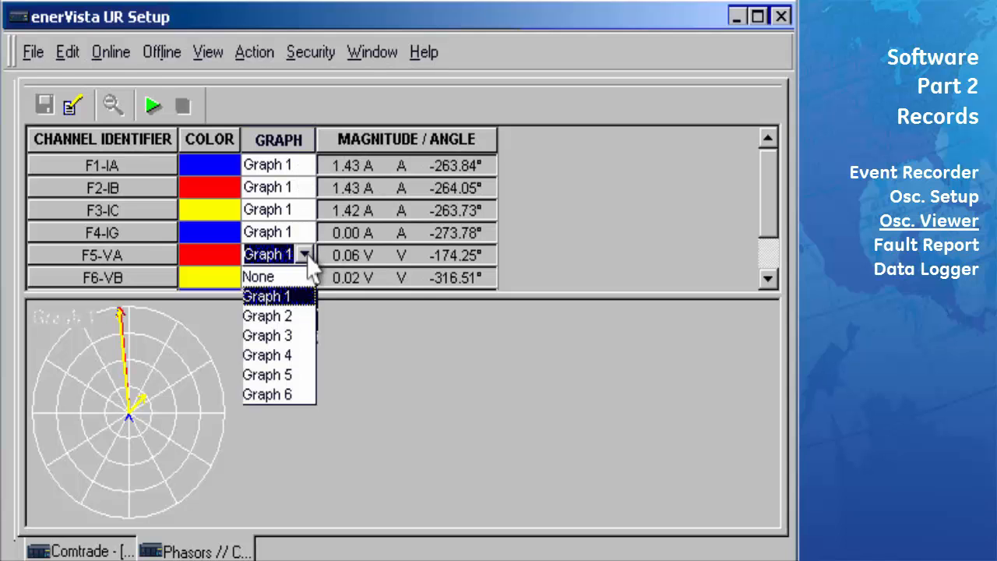
left_click(302, 316)
left_click(304, 278)
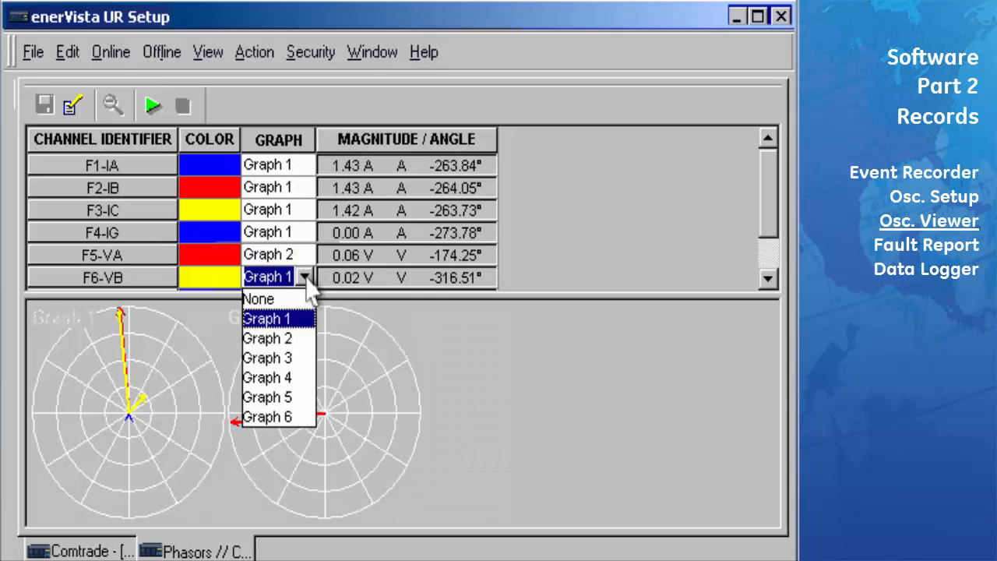
left_click(308, 338)
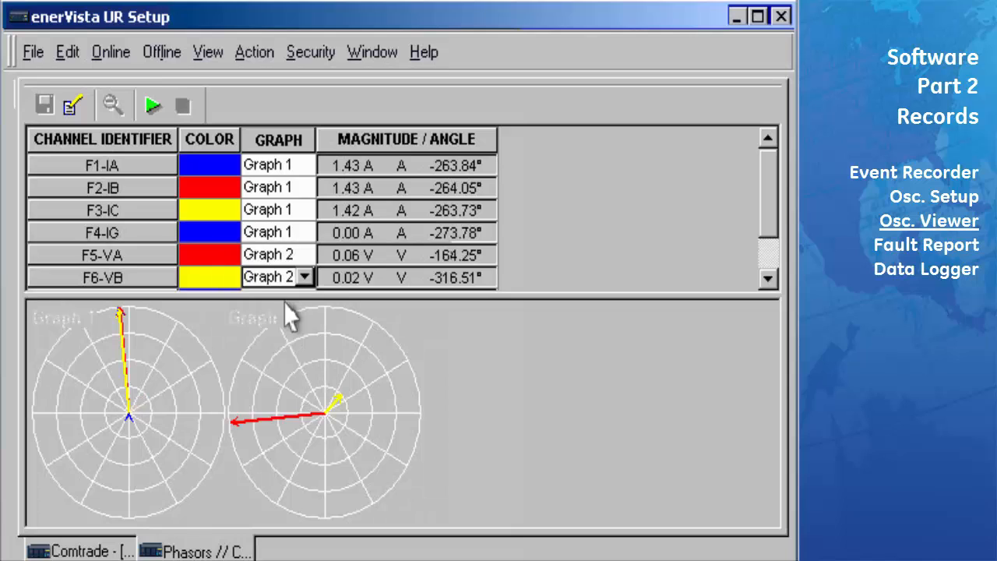
Replay the phasors, stop playback, and close the phasor window
left_click(153, 106)
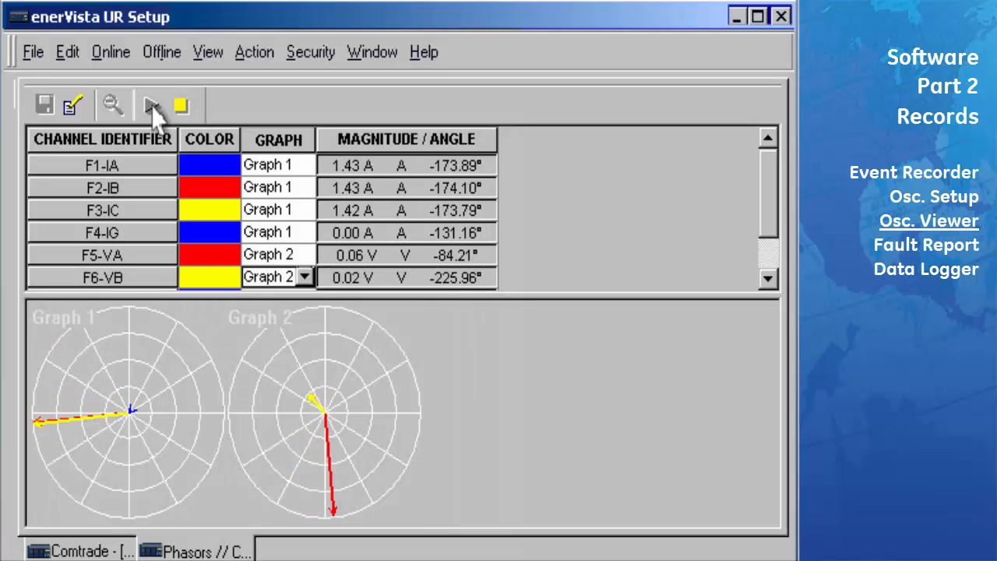
left_click(181, 107)
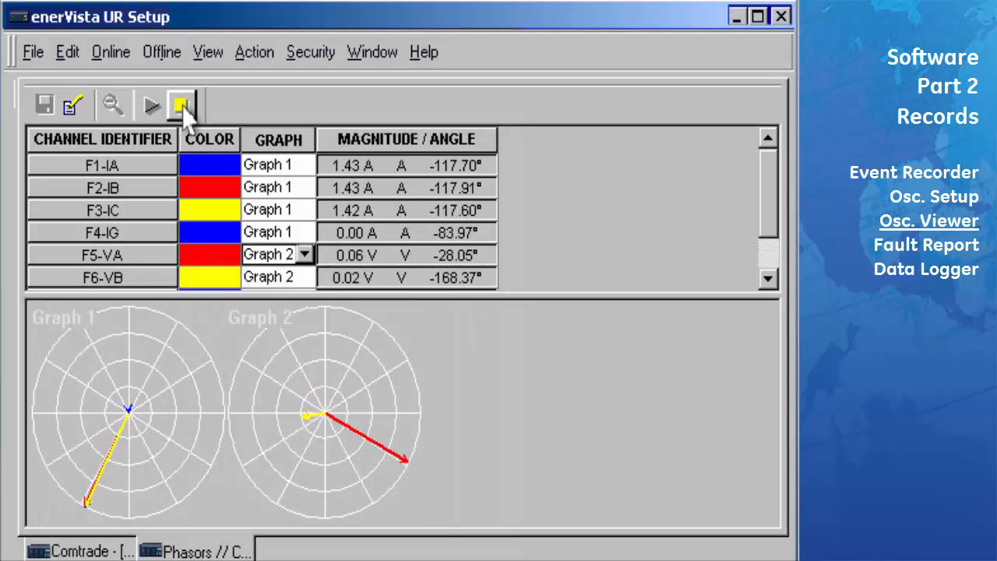
left_click(782, 49)
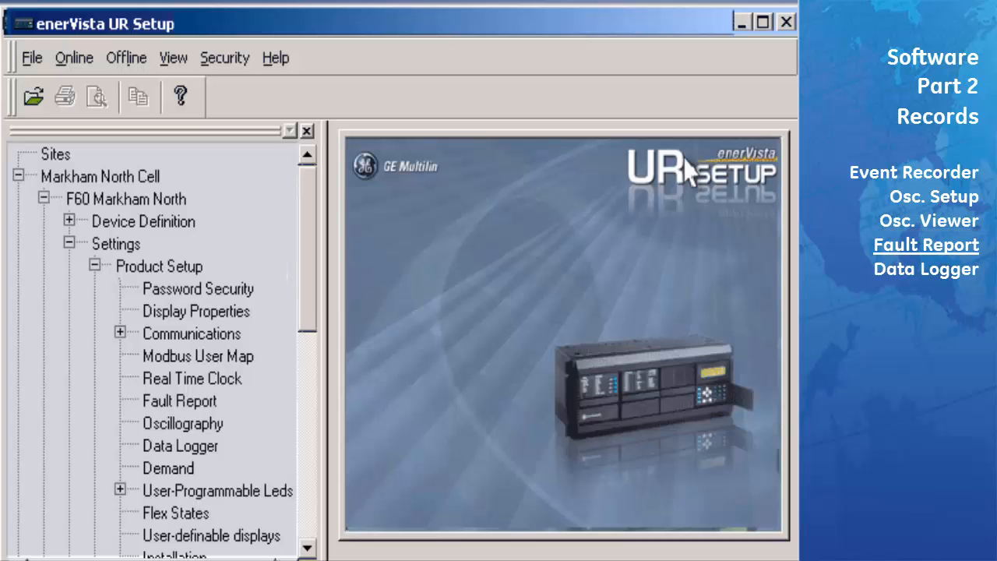
Open the Fault Report settings, then the Actual Values Fault Reports list showing Fault Report 1 (03/13/2002 14:36:56)
double_click(193, 408)
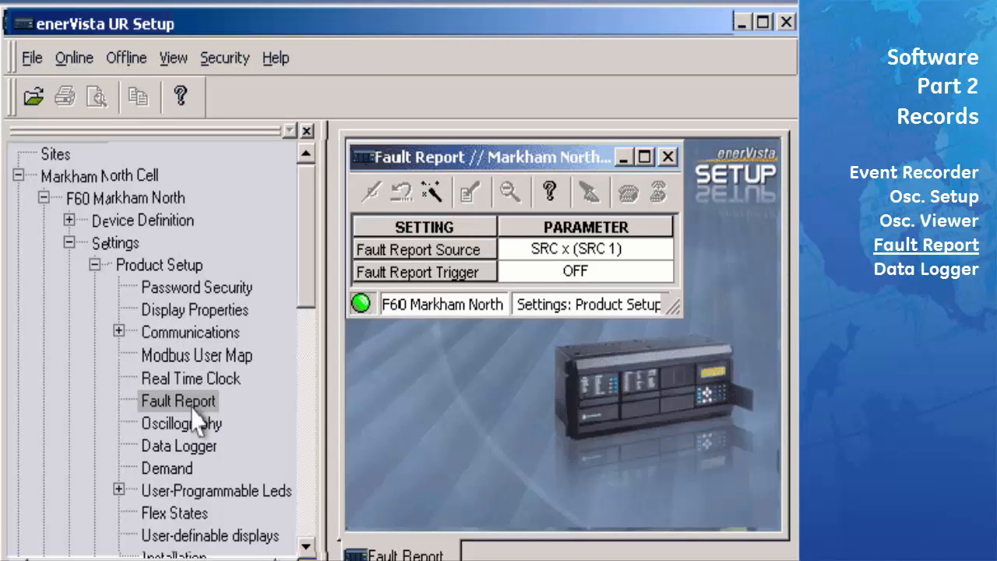
left_click(95, 265)
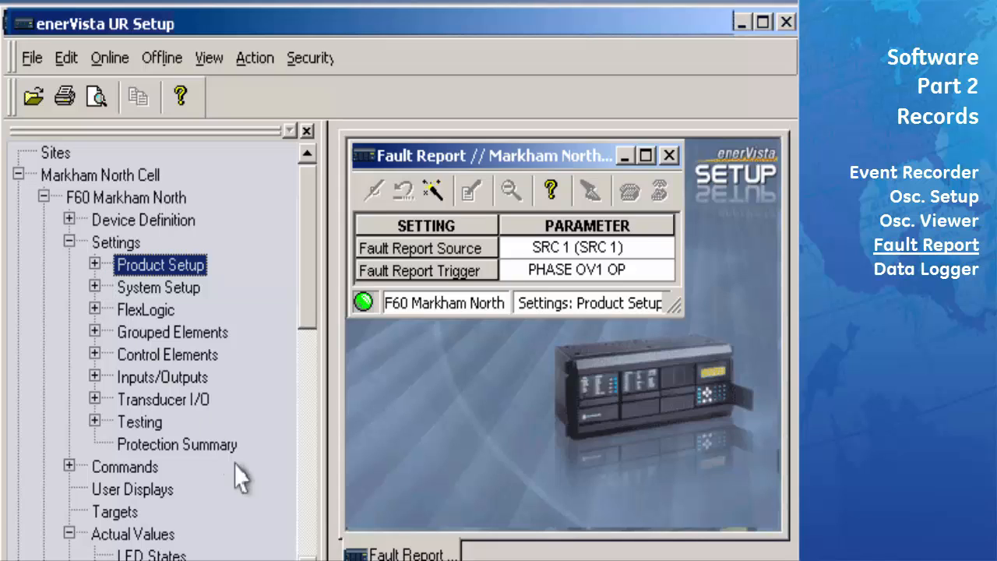
left_click(307, 559)
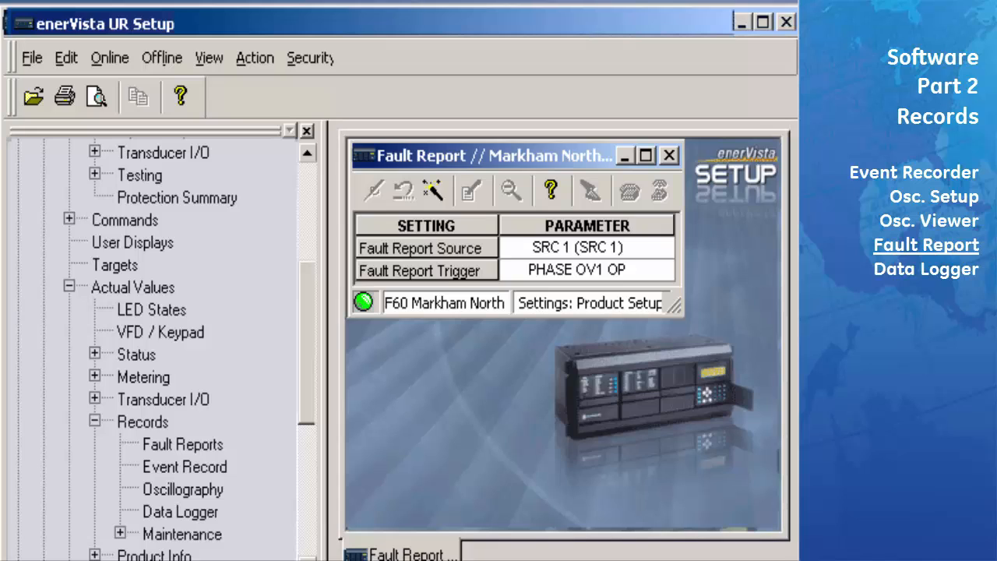
double_click(185, 450)
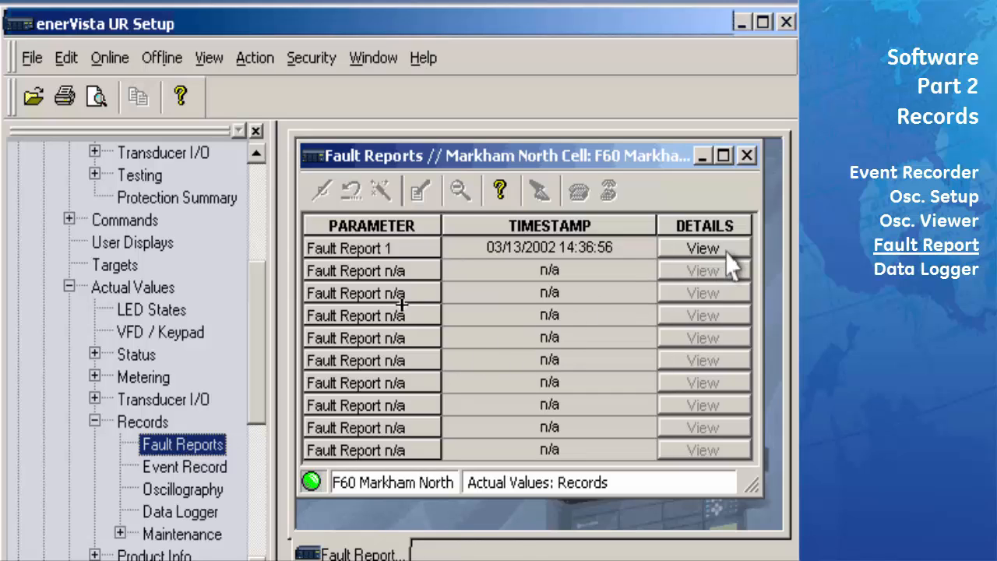
View Fault Report 1's text and scroll down to the operated element PHASE OV1
left_click(703, 248)
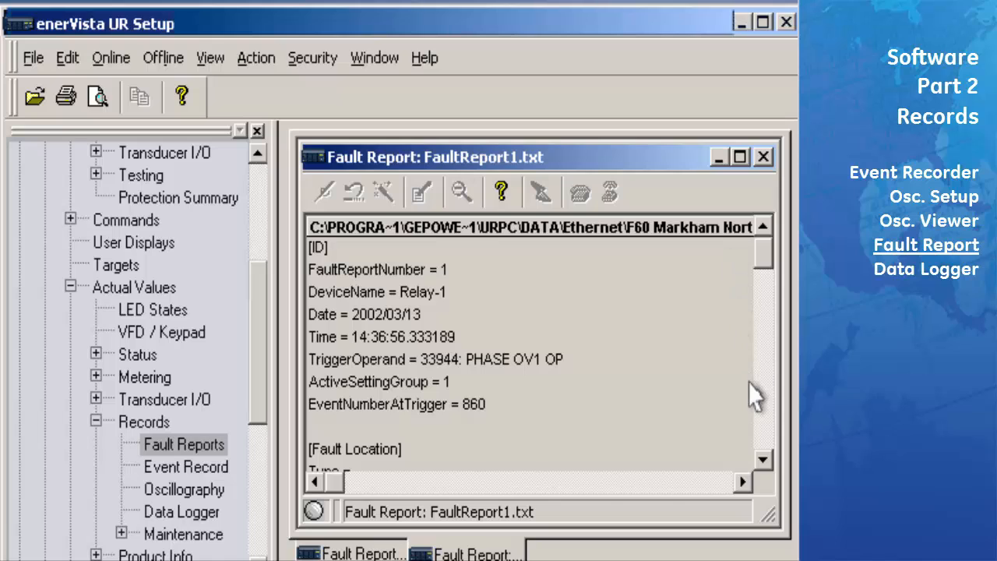
left_click(763, 460)
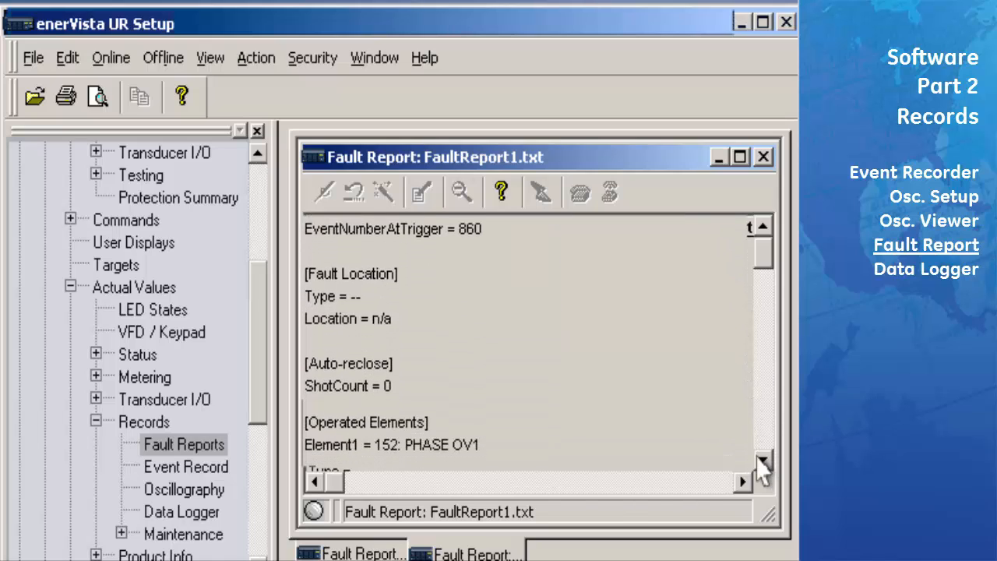
left_click(764, 461)
left_click(763, 461)
left_click(764, 462)
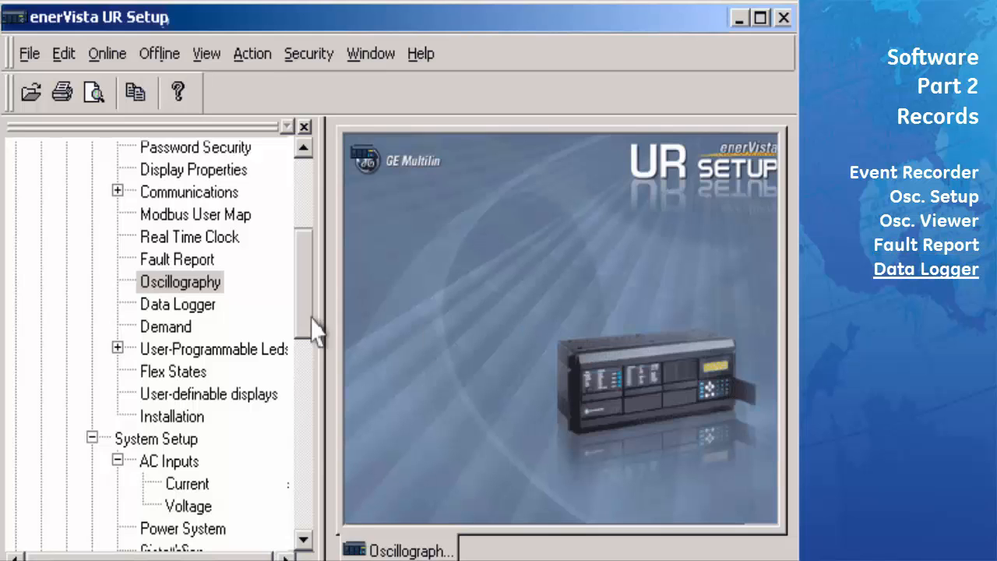
In the Data Logger settings, log Sns Dir Power 2 on Channel 1 at a 1 sec rate
double_click(204, 309)
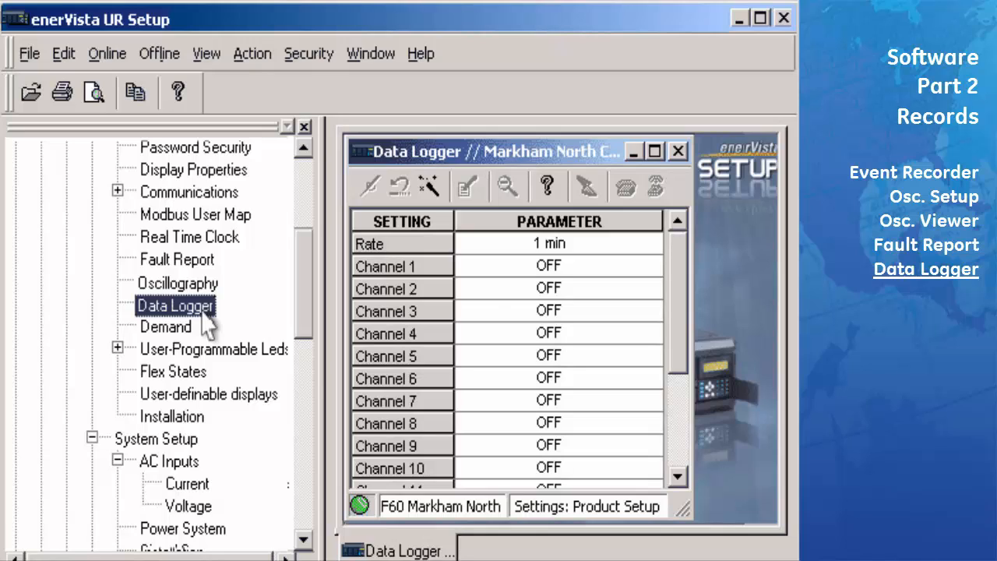
left_click(627, 273)
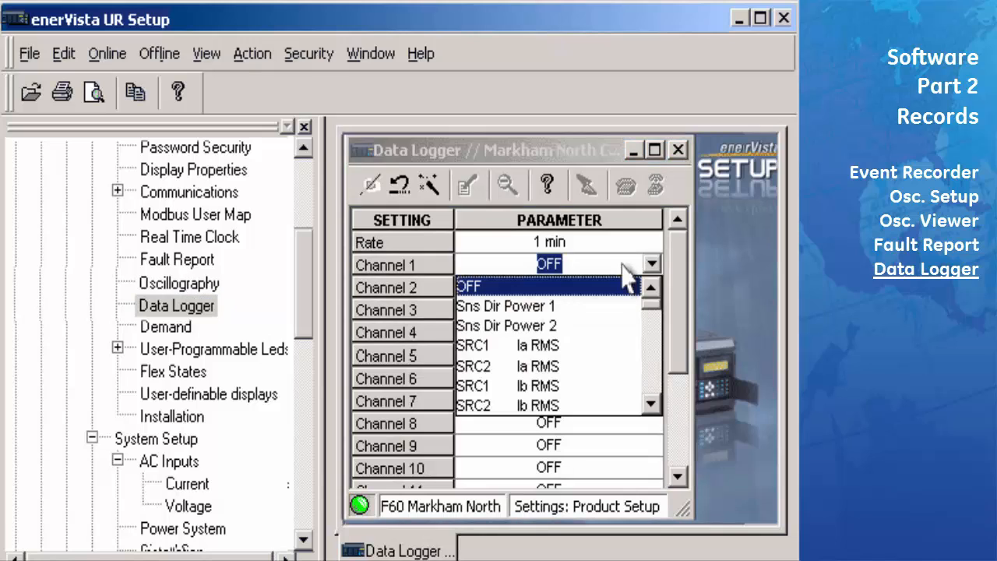
left_click(558, 327)
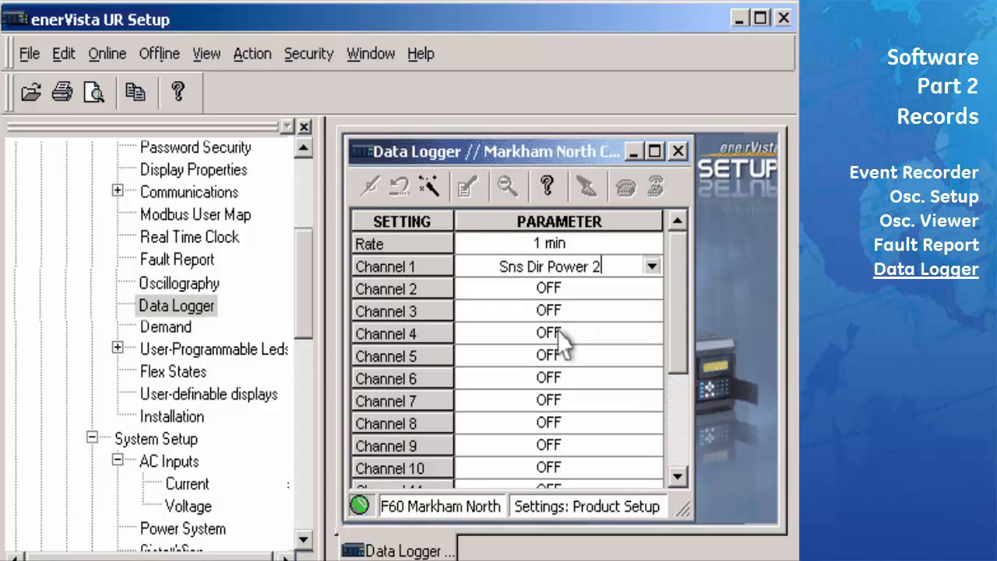
left_click(572, 246)
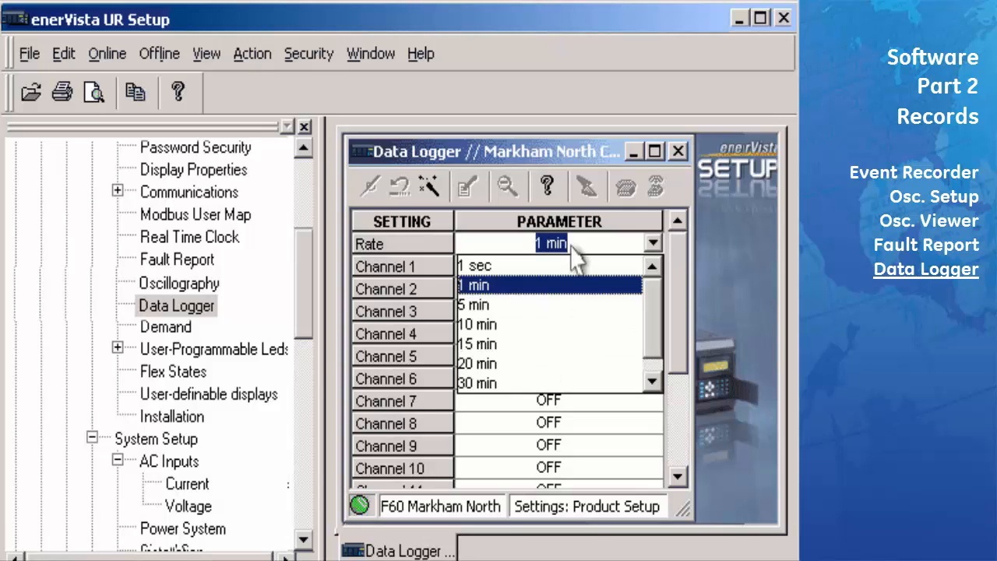
left_click(574, 266)
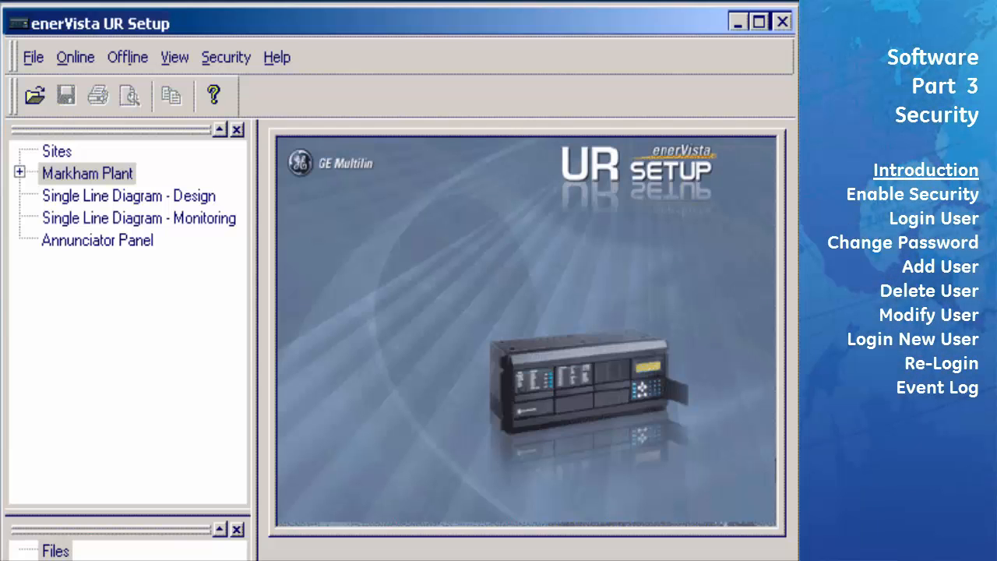
Open the Markham Plant F60 West Source Phase Current metering readout, then close it
left_click(19, 172)
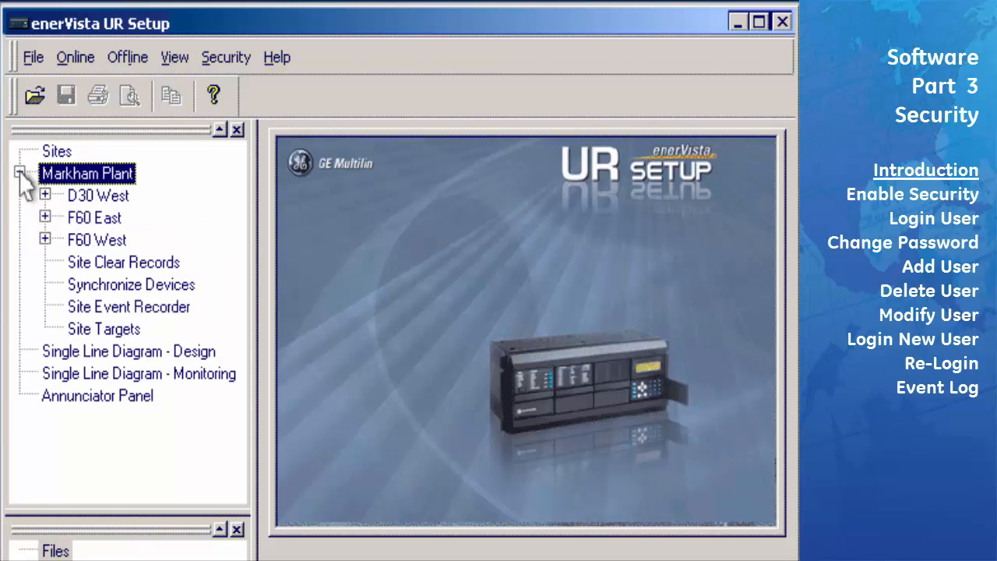
left_click(45, 239)
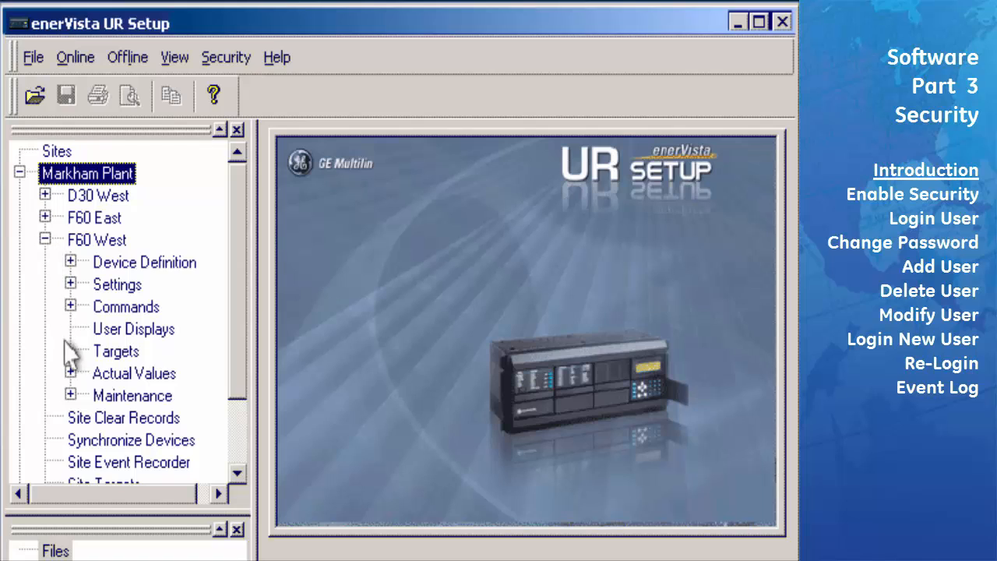
left_click(71, 373)
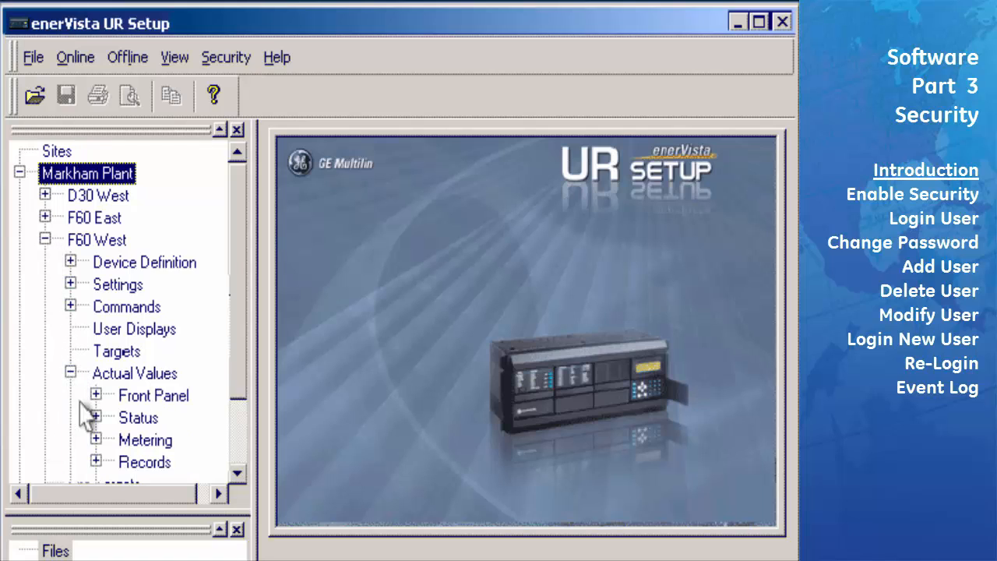
left_click(96, 461)
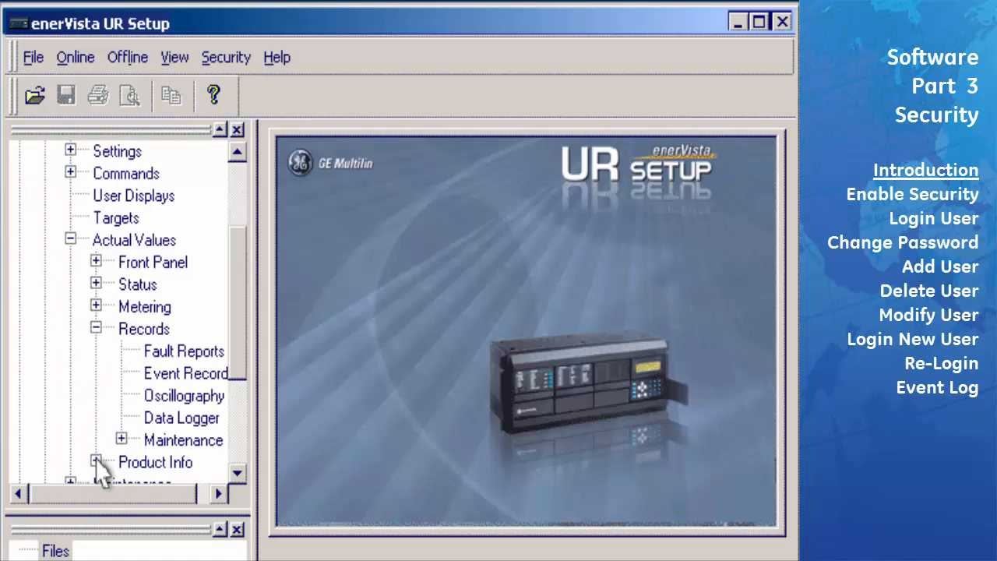
left_click(96, 306)
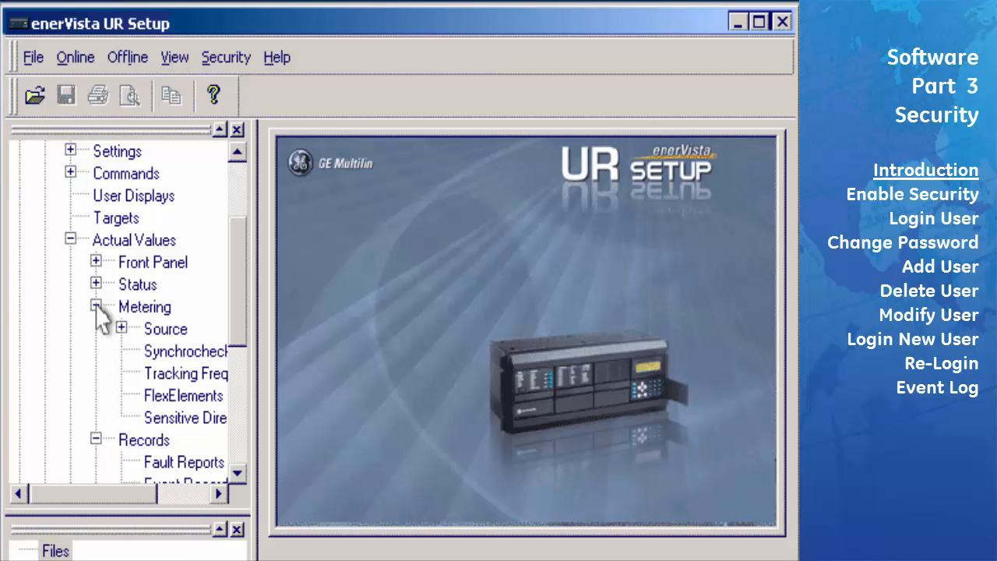
left_click(122, 327)
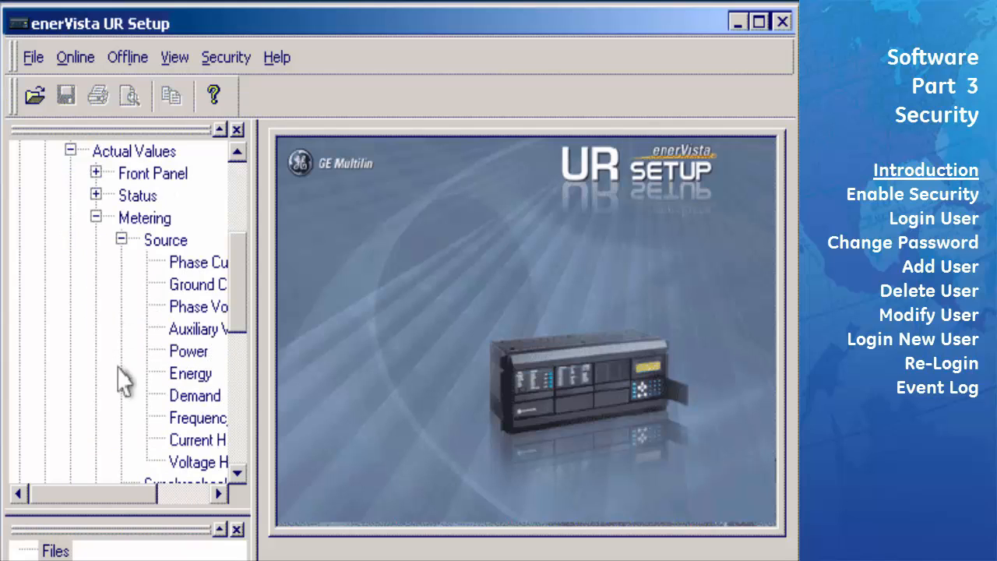
left_click_drag(113, 502, 173, 504)
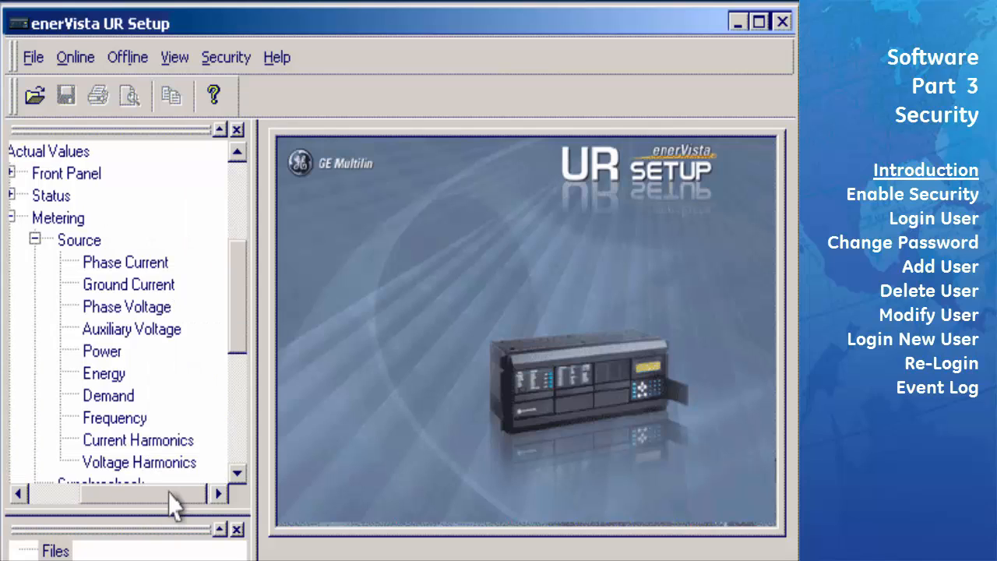
double_click(147, 265)
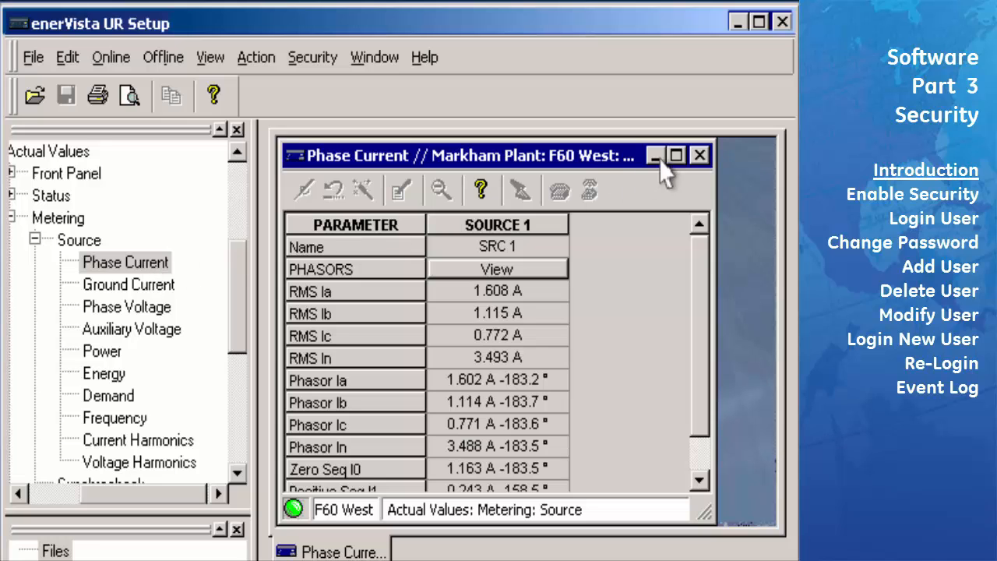
left_click(700, 156)
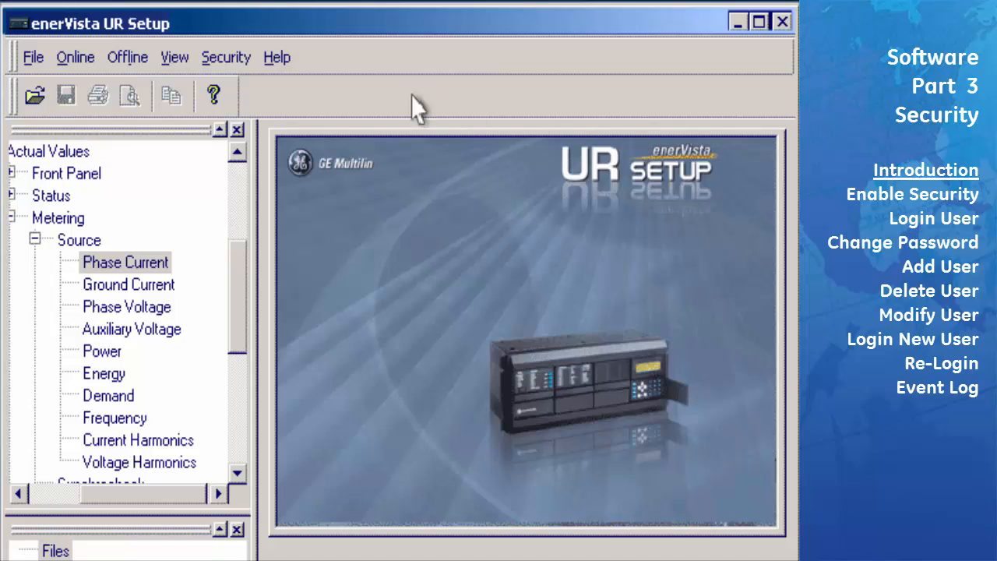
Open the Security menu
left_click(228, 59)
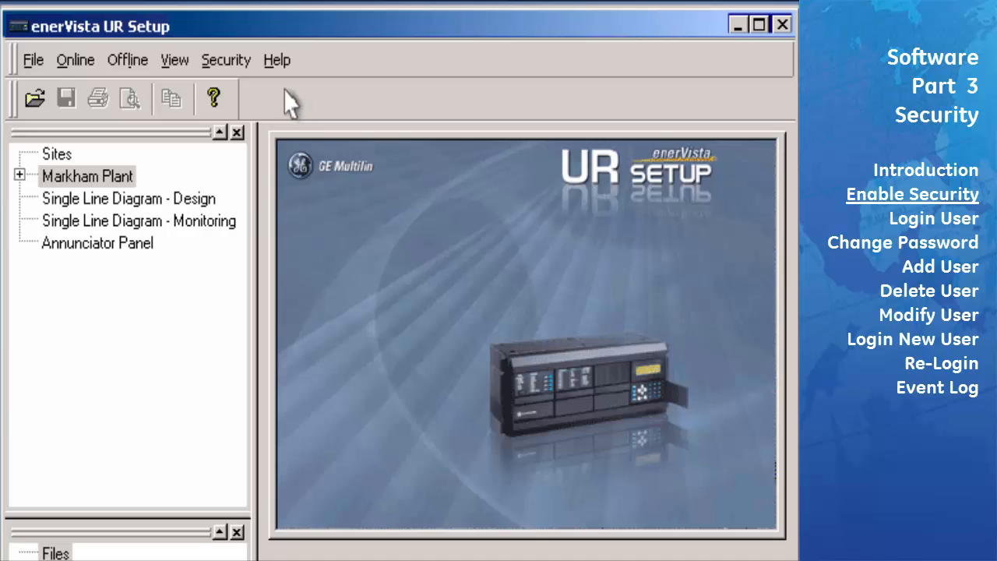
Tick Enable Security in User Management and confirm with OK
left_click(236, 65)
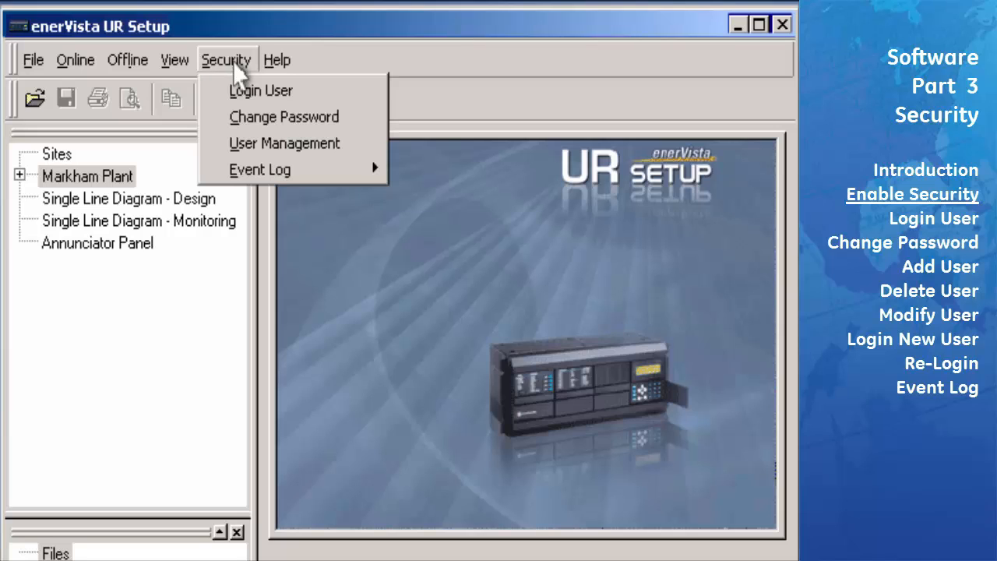
left_click(249, 151)
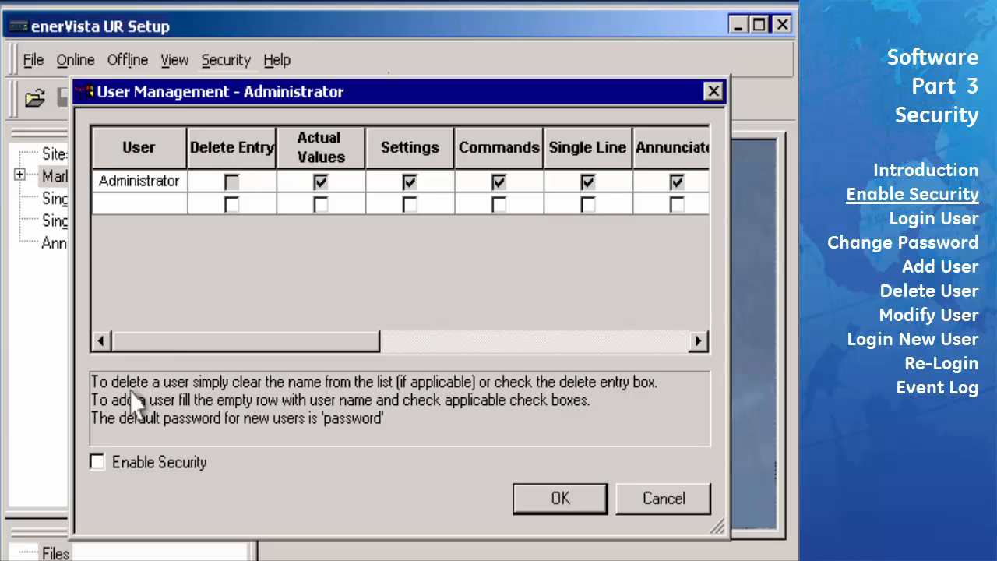
left_click(98, 464)
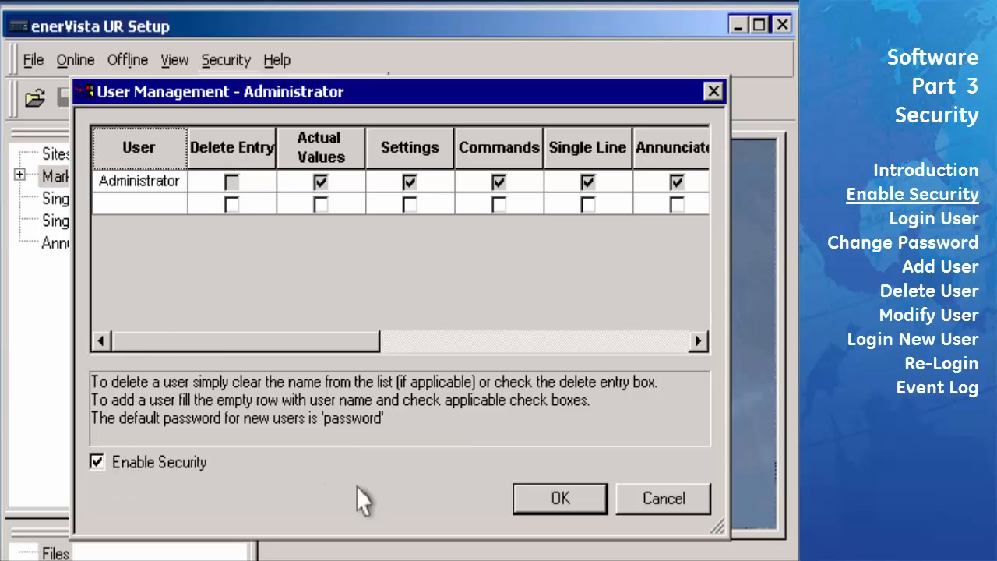
left_click(545, 506)
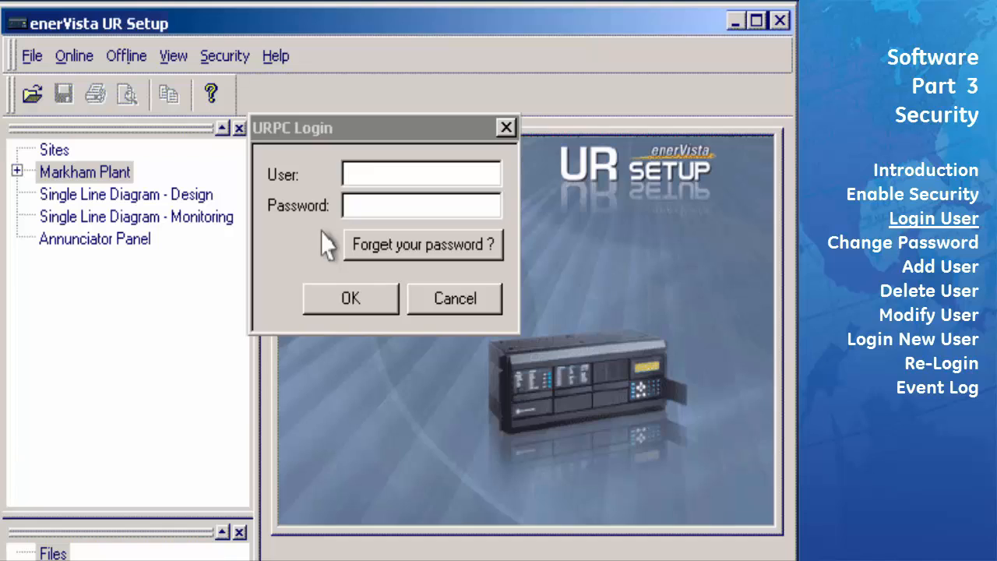
Log in with user name Administrator and the Administrator password
type("Administrator")
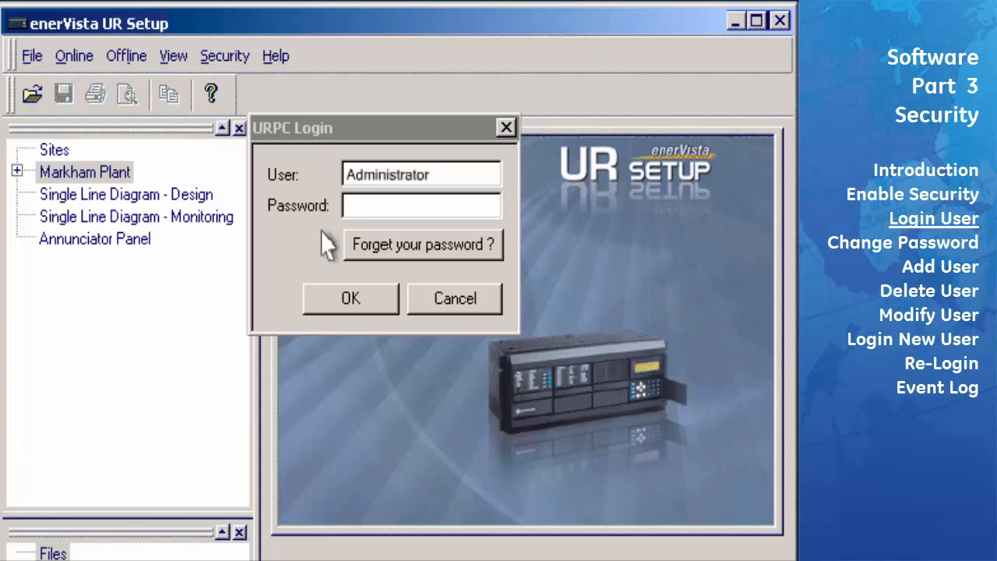
left_click(359, 207)
type("****")
left_click(368, 307)
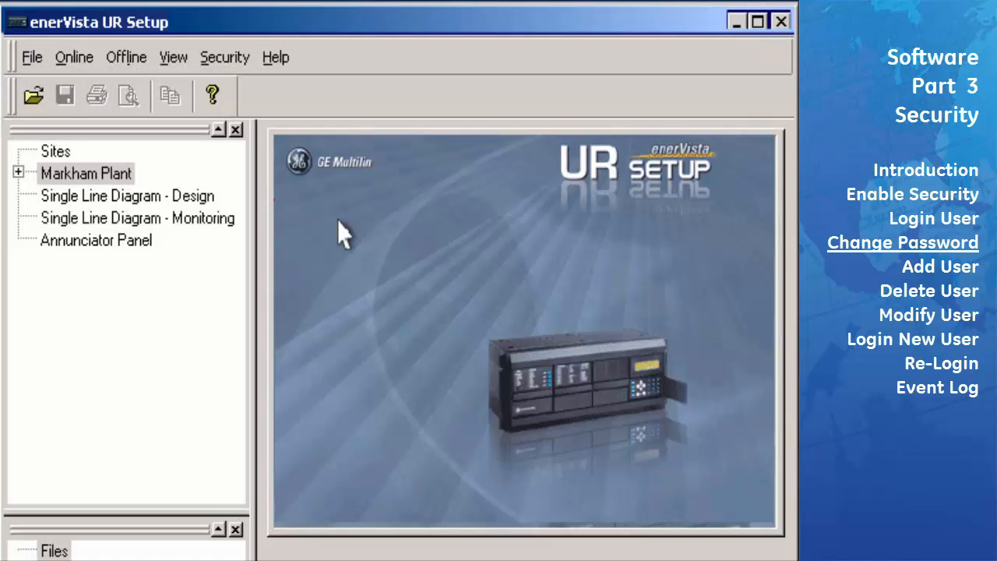
Replace the Administrator password, using recovery question 'What color is the sky?' and its answer
left_click(226, 57)
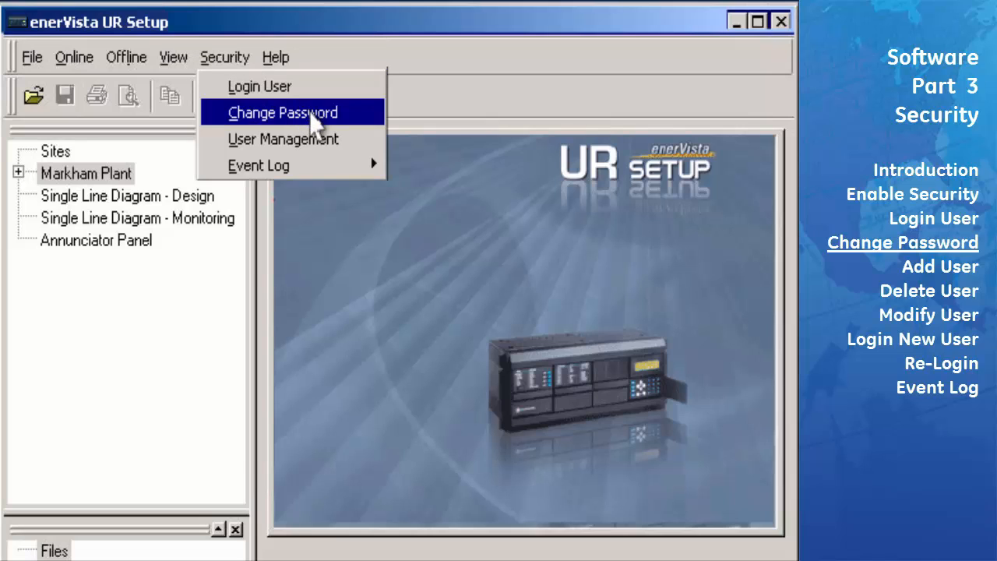
left_click(315, 114)
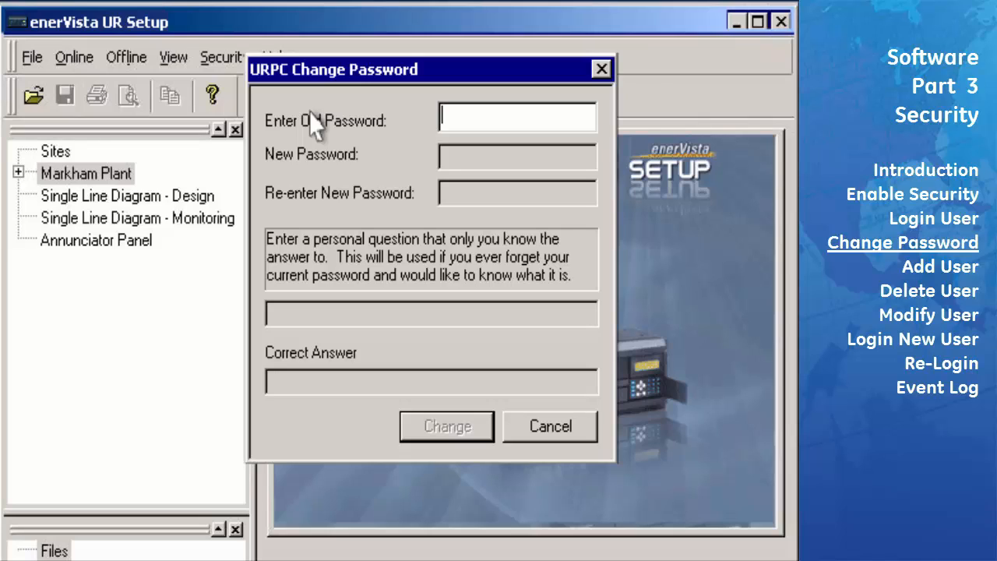
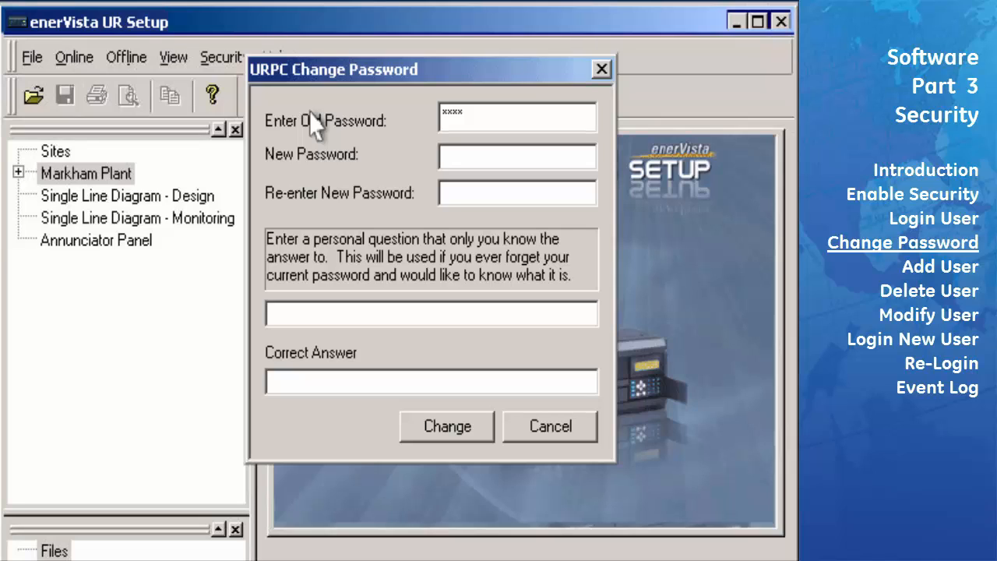
key("Tab")
key("Tab")
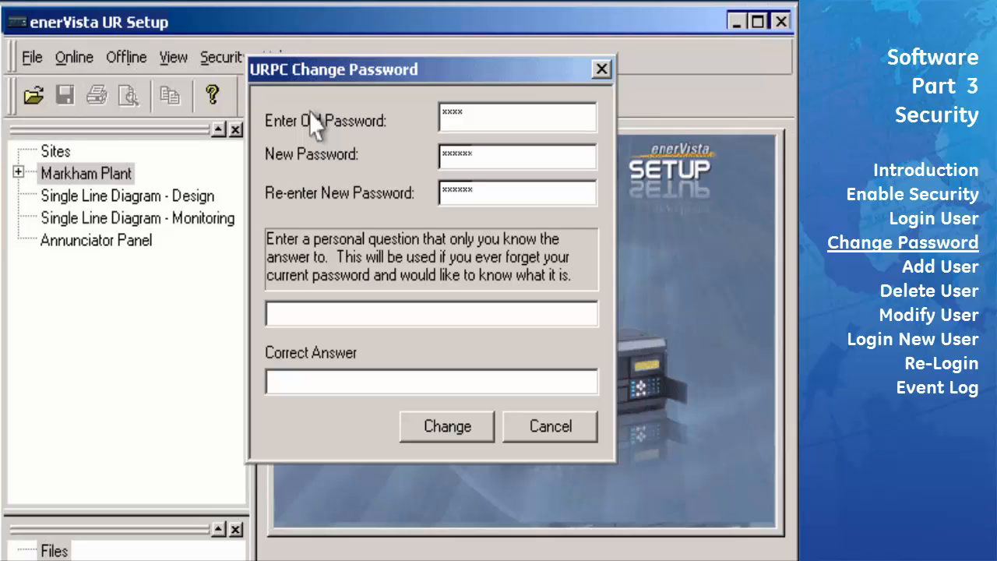
key("Tab")
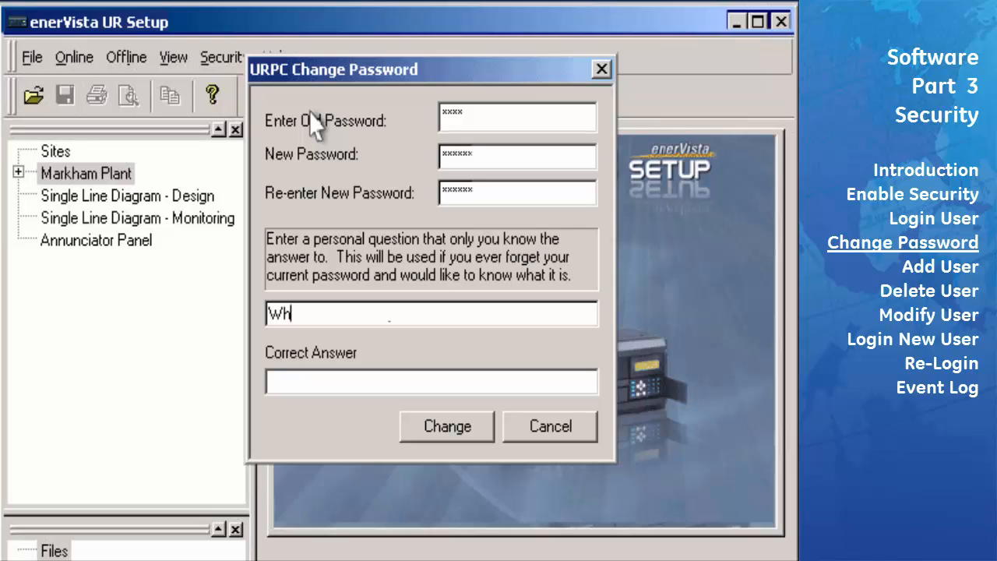
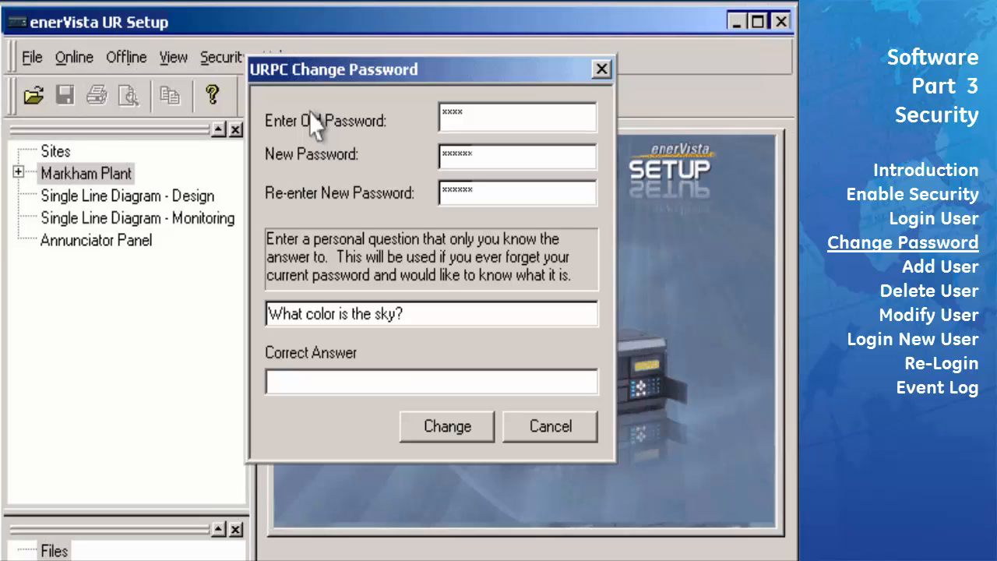
key("Tab")
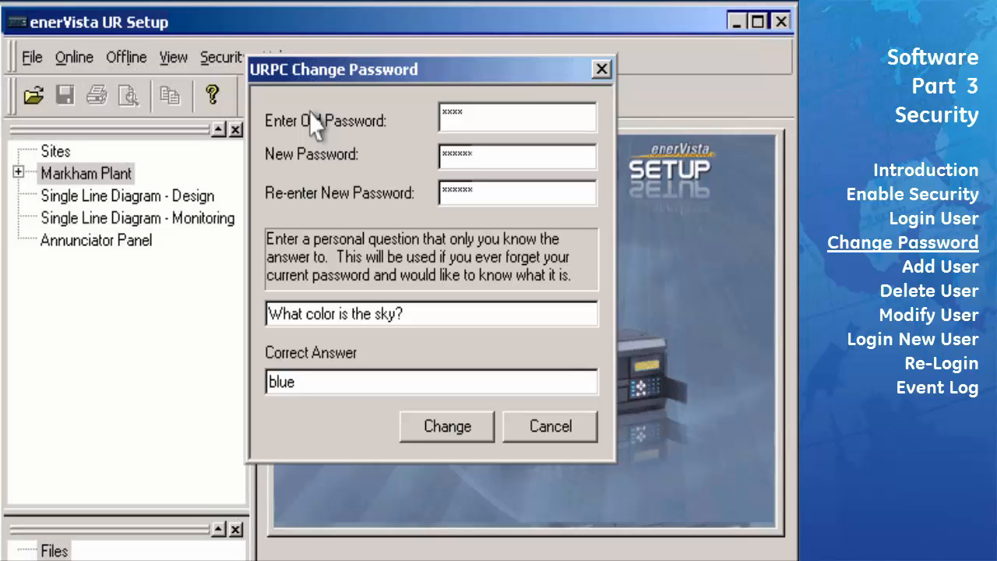
left_click(466, 429)
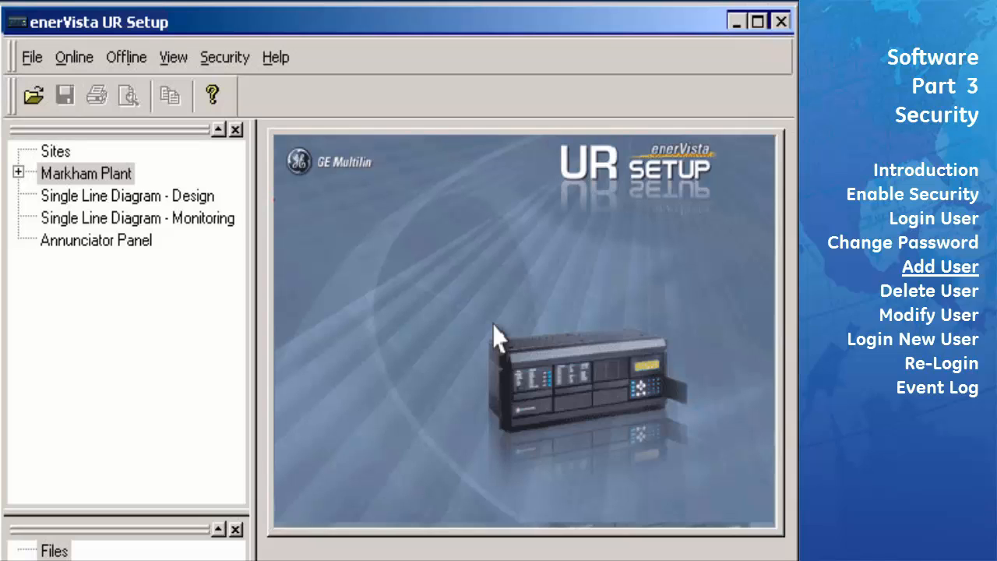
Open User Management and scroll the permissions grid to review the Administrator's rights
left_click(226, 57)
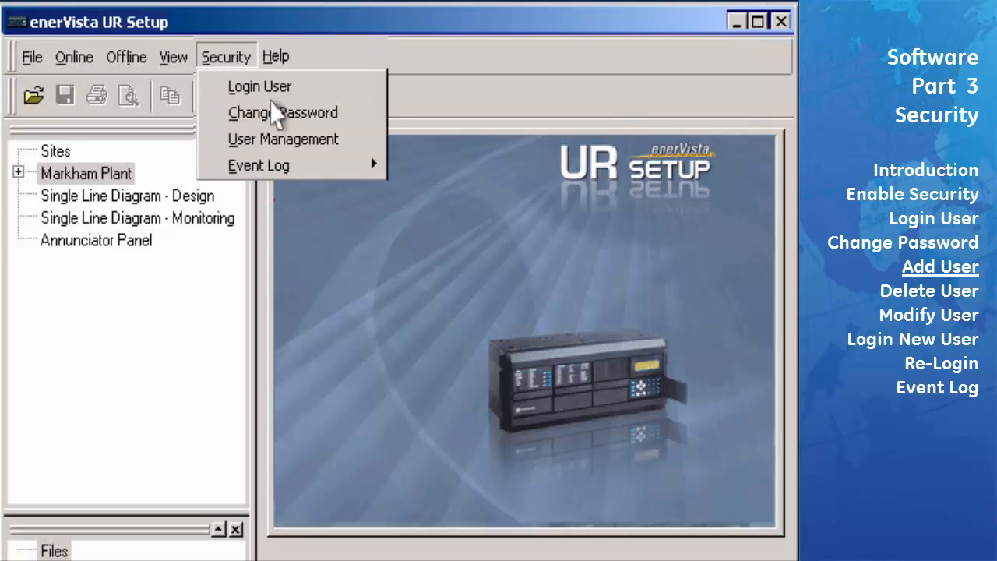
left_click(305, 149)
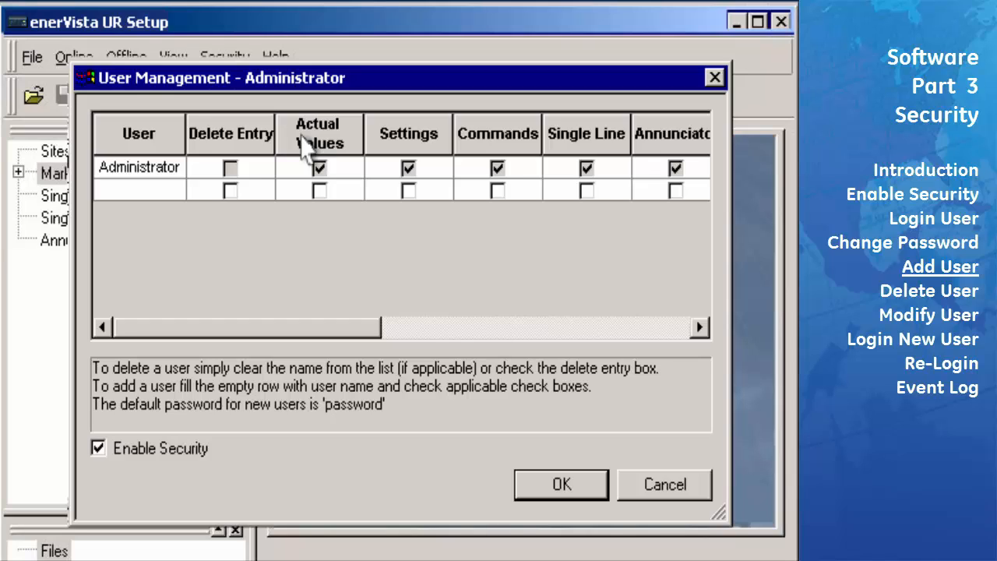
left_click(163, 142)
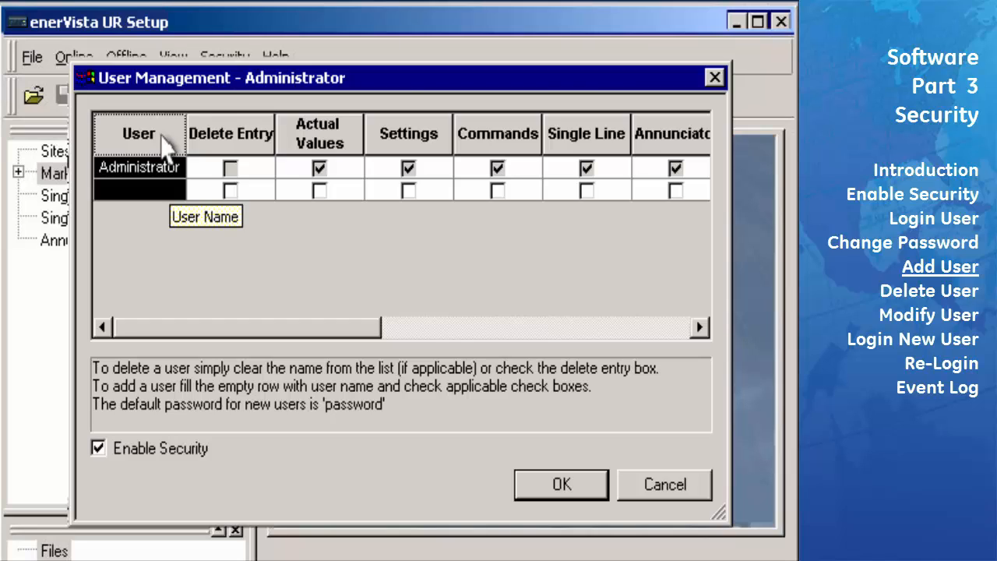
left_click(252, 145)
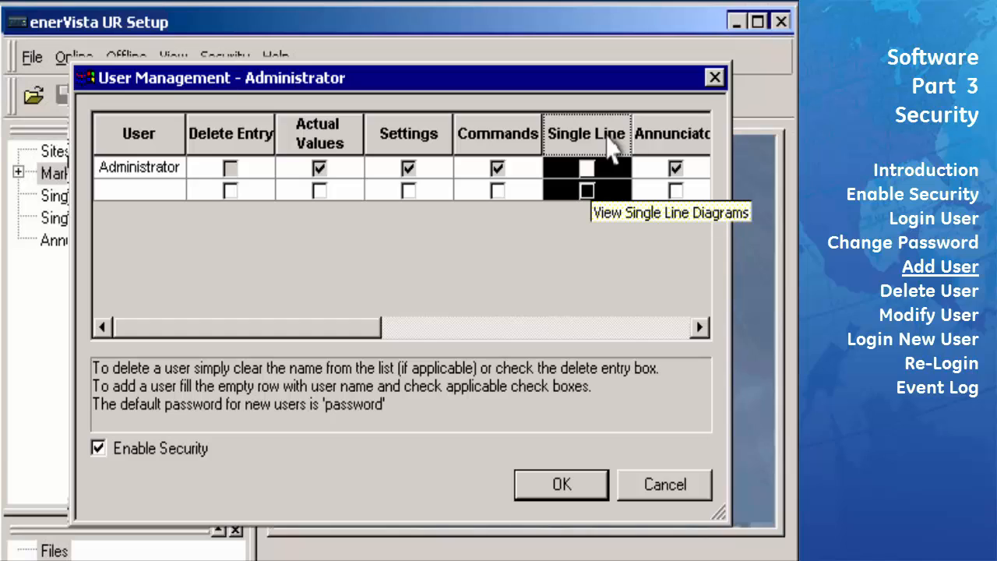
left_click_drag(318, 338, 620, 337)
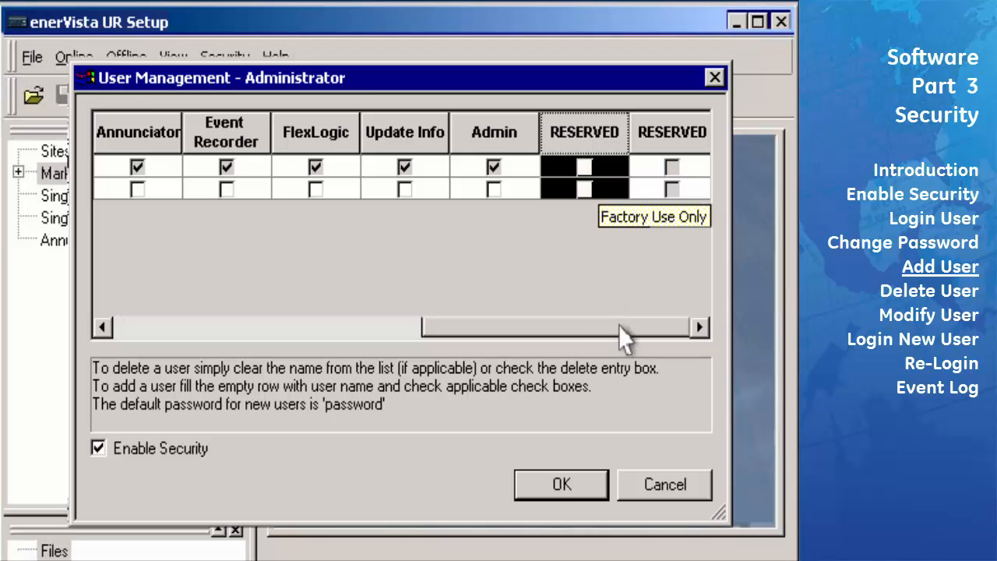
left_click_drag(616, 325, 315, 326)
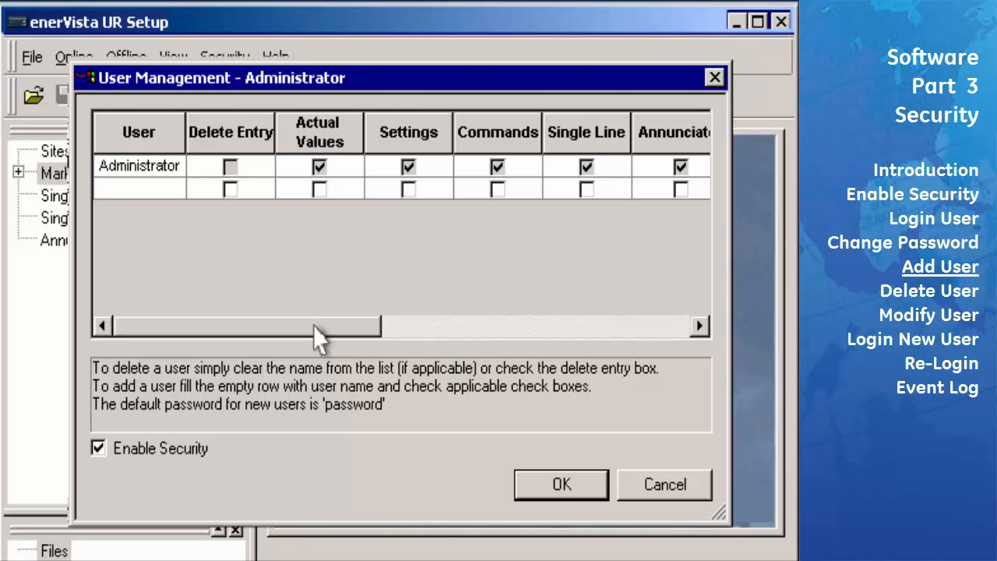
Add user operator with the Actual Values right
left_click(134, 191)
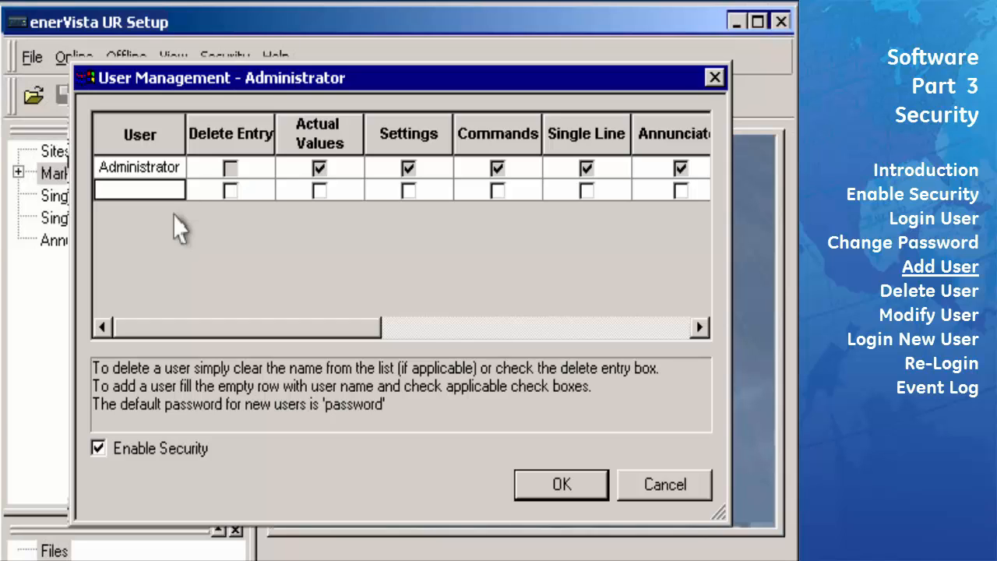
type("operator")
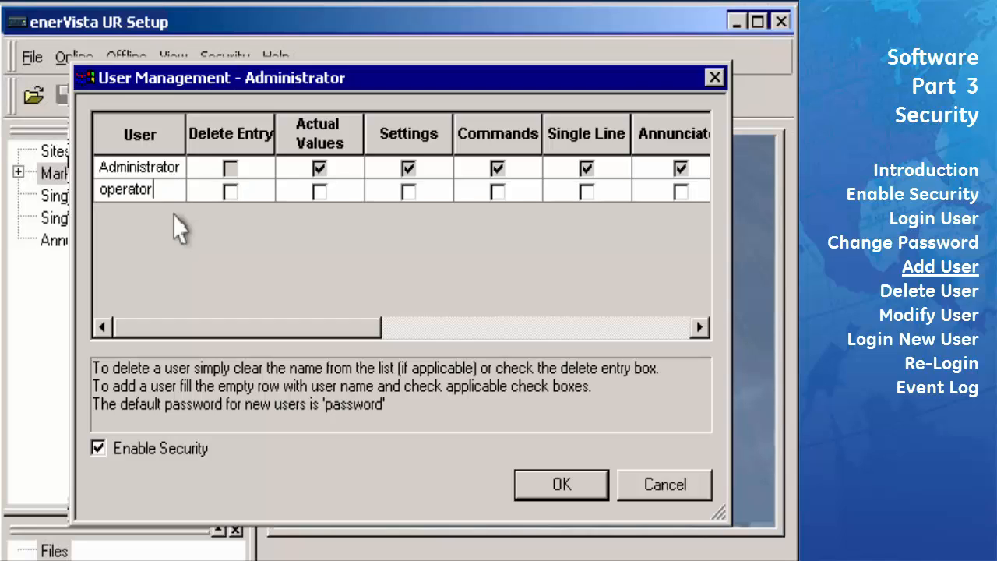
left_click(316, 190)
left_click(318, 191)
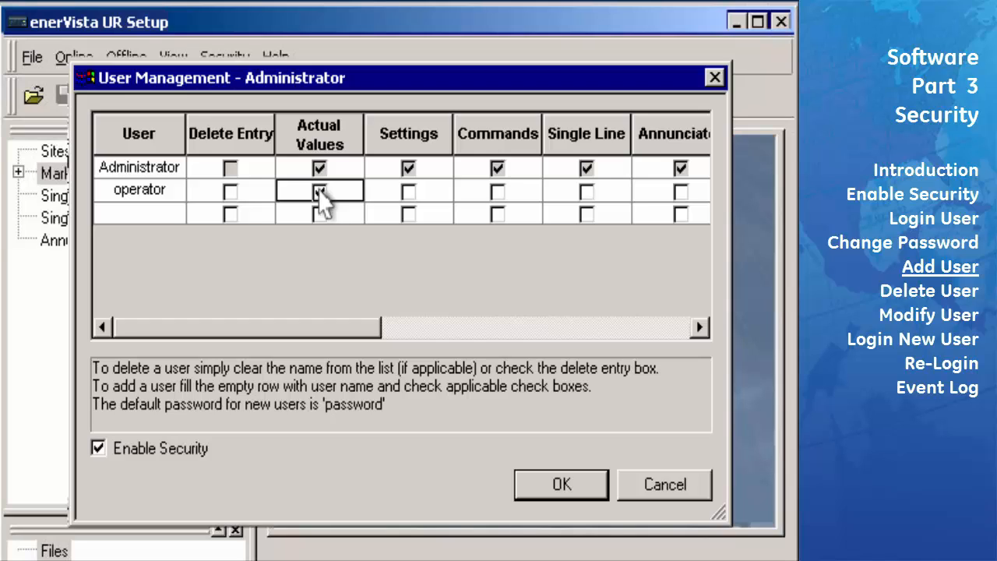
Add user controller with Actual Values, Settings and Update Info rights
left_click(154, 210)
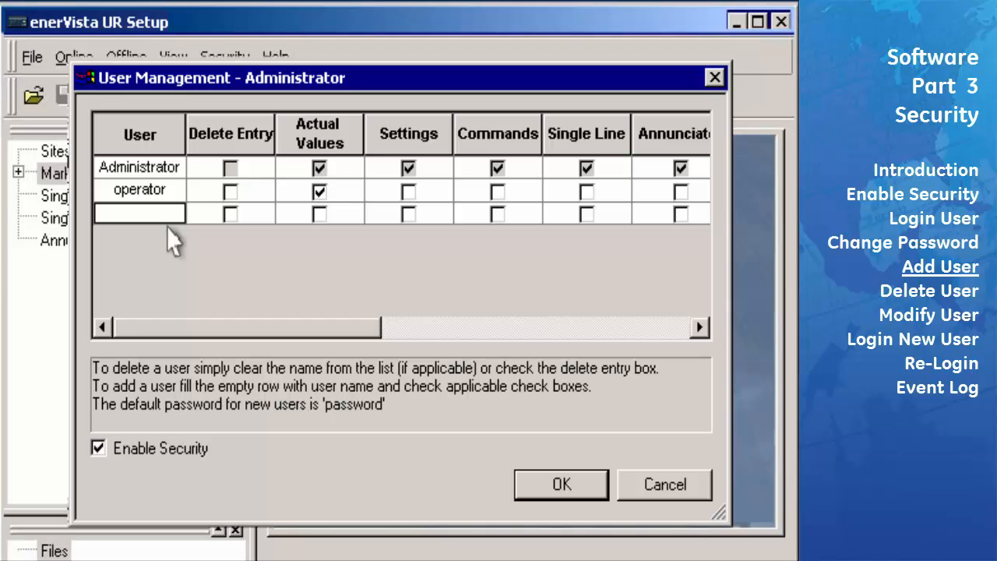
type("controlle")
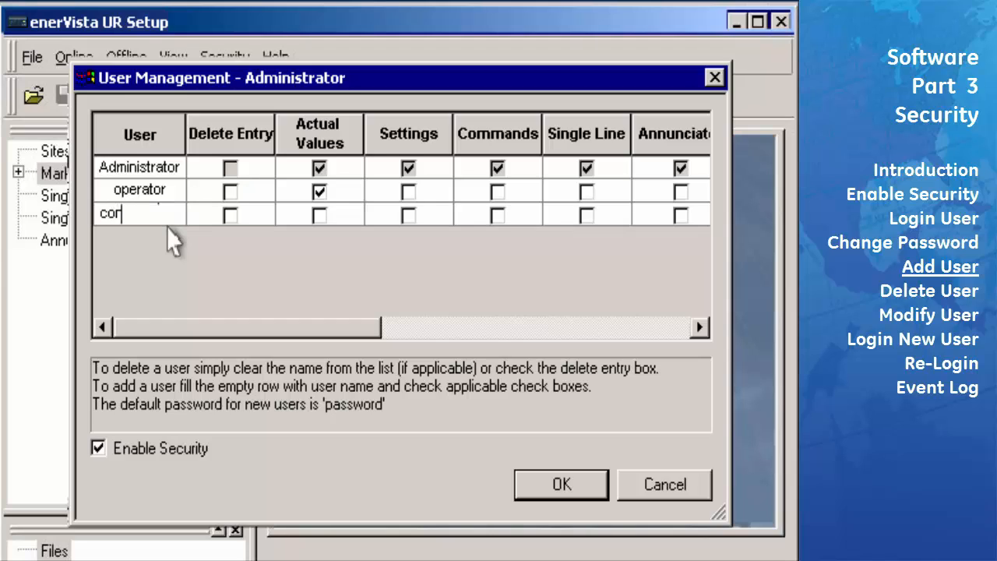
type("r")
left_click(319, 215)
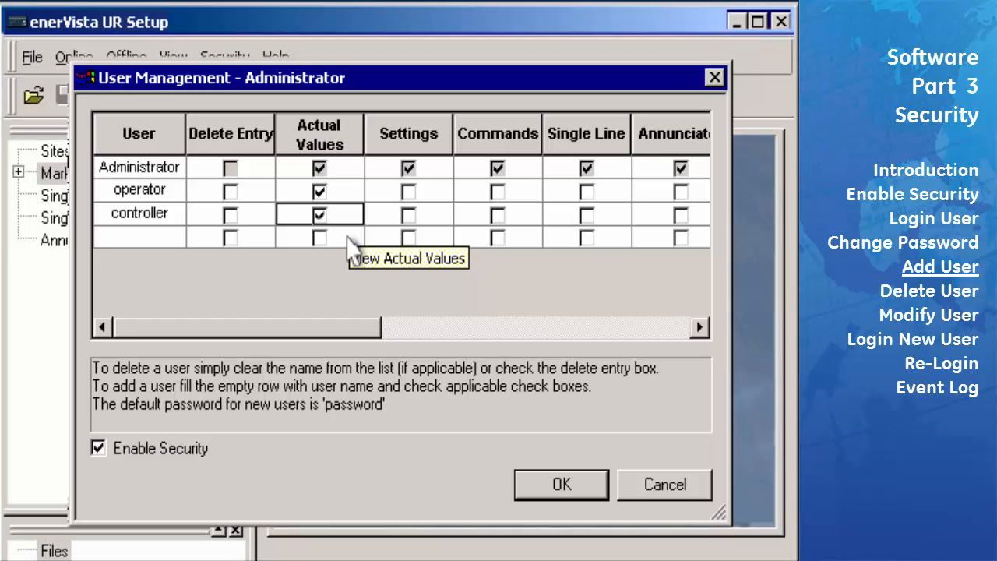
left_click(410, 220)
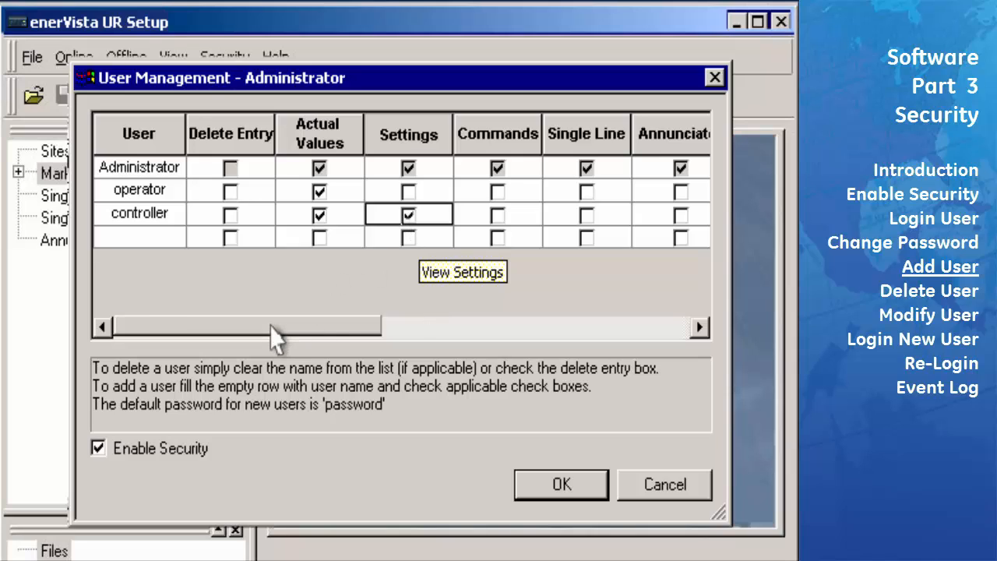
left_click_drag(272, 326, 500, 326)
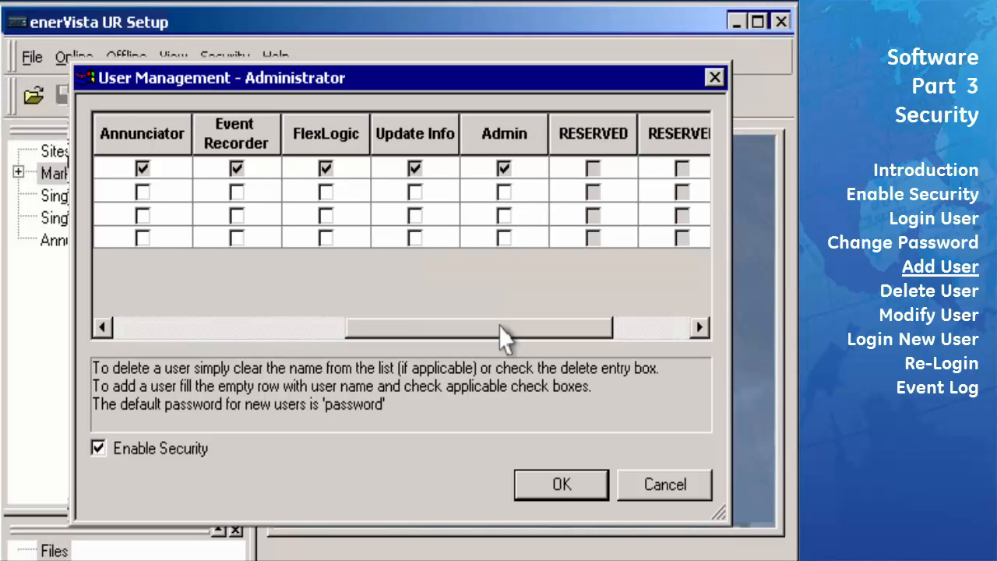
left_click(416, 217)
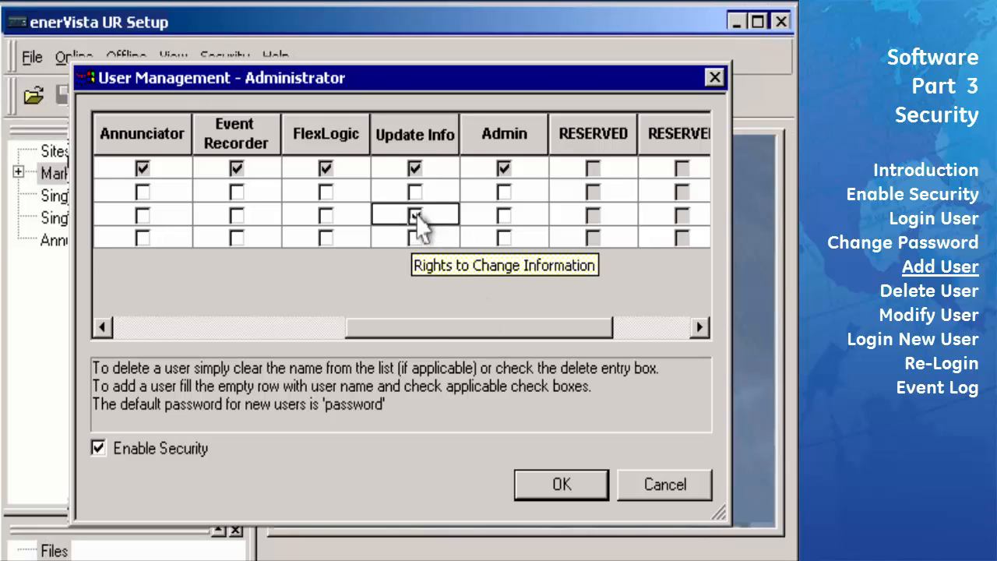
left_click_drag(416, 327, 176, 327)
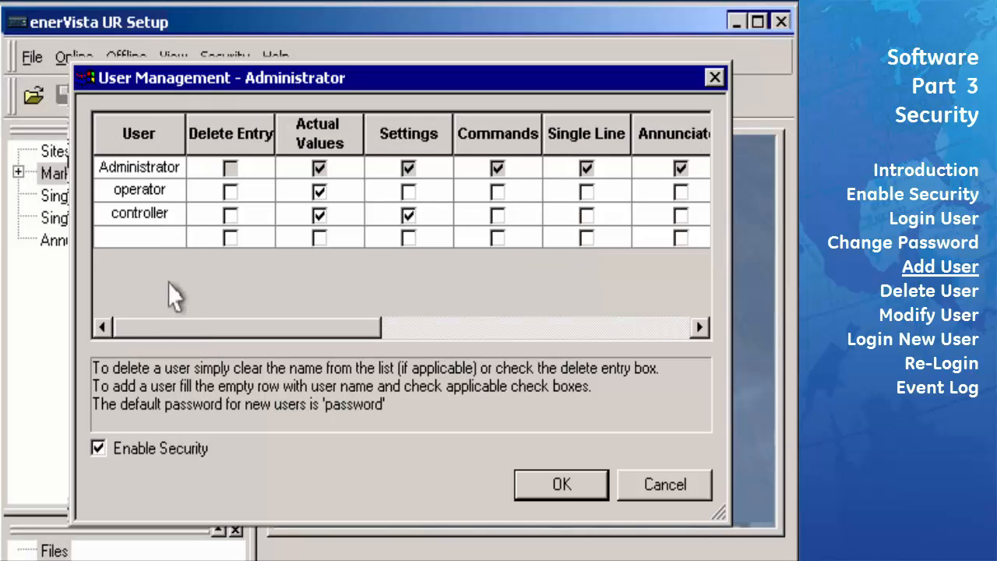
left_click(163, 236)
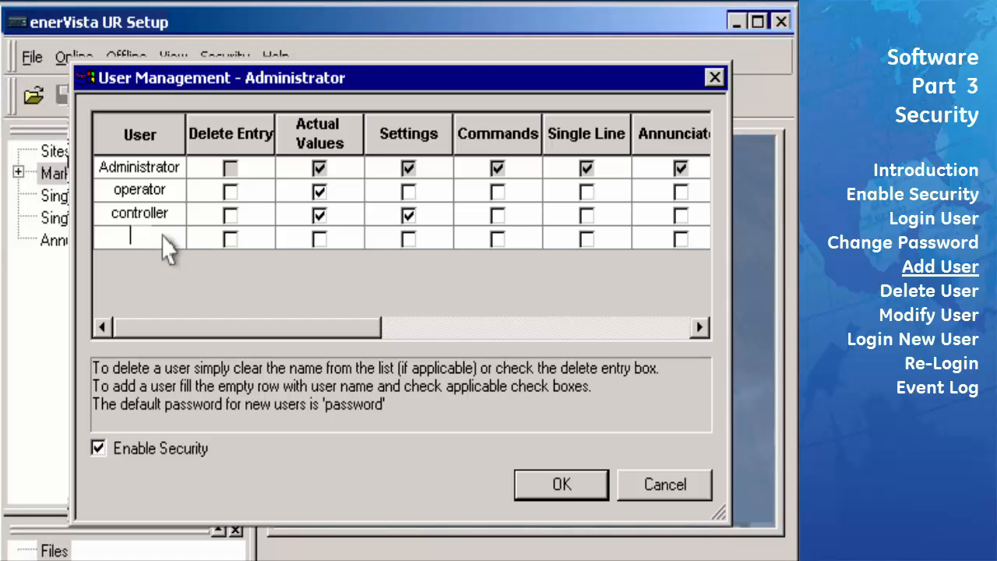
Add a fourth user with every right from Actual Values through Admin, and save the list
type("Bill")
left_click(319, 239)
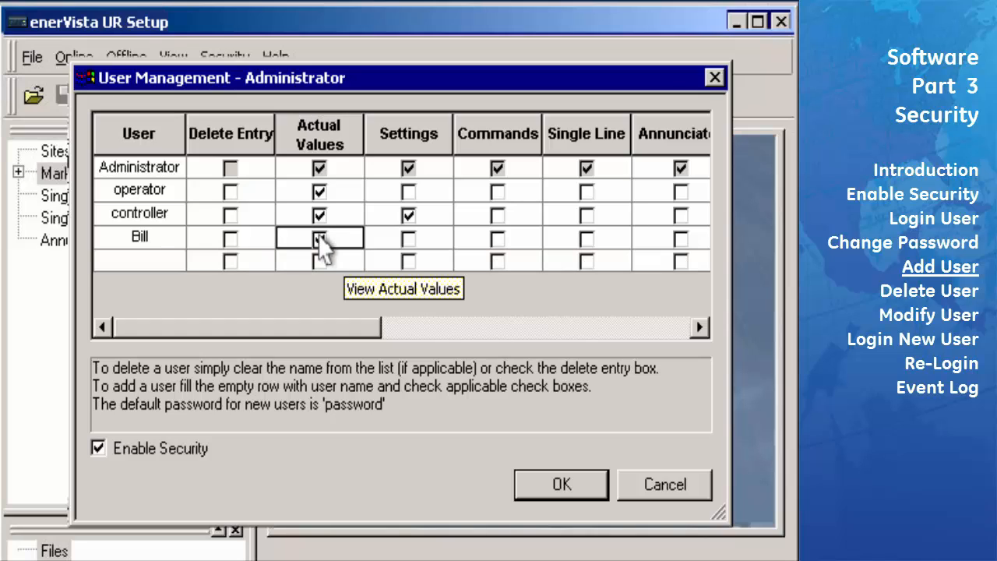
left_click(410, 241)
left_click(499, 240)
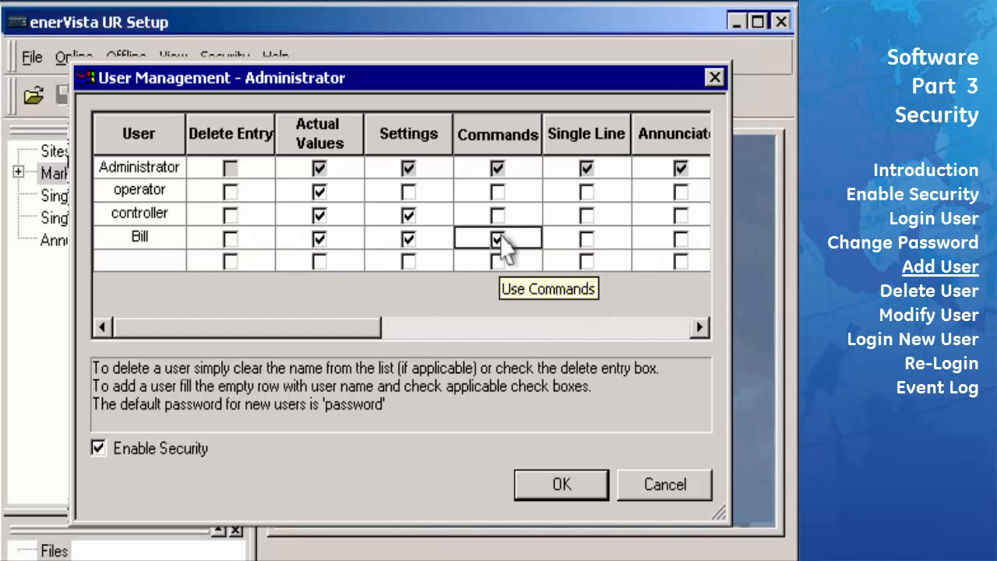
left_click(589, 241)
left_click_drag(348, 326, 611, 326)
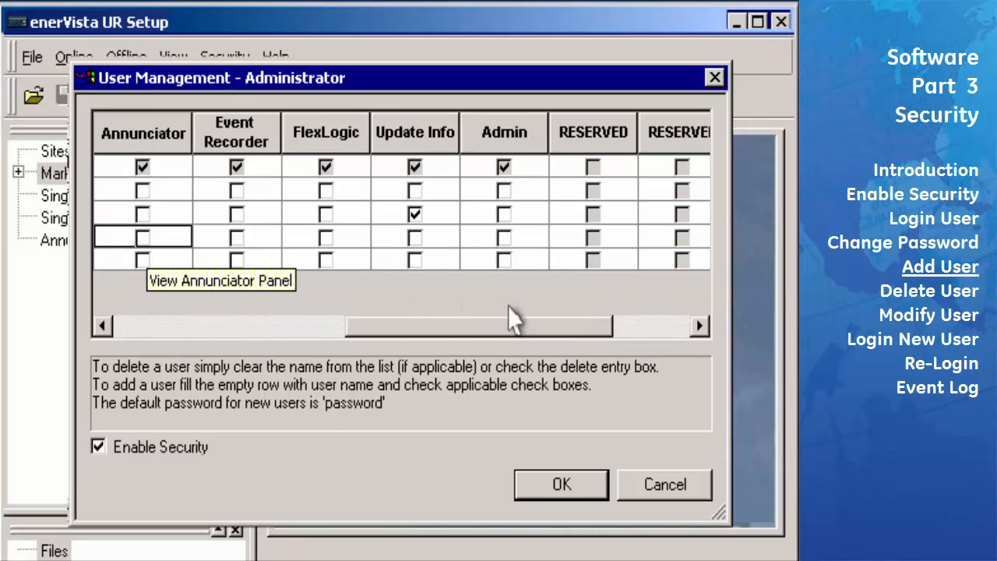
left_click(143, 237)
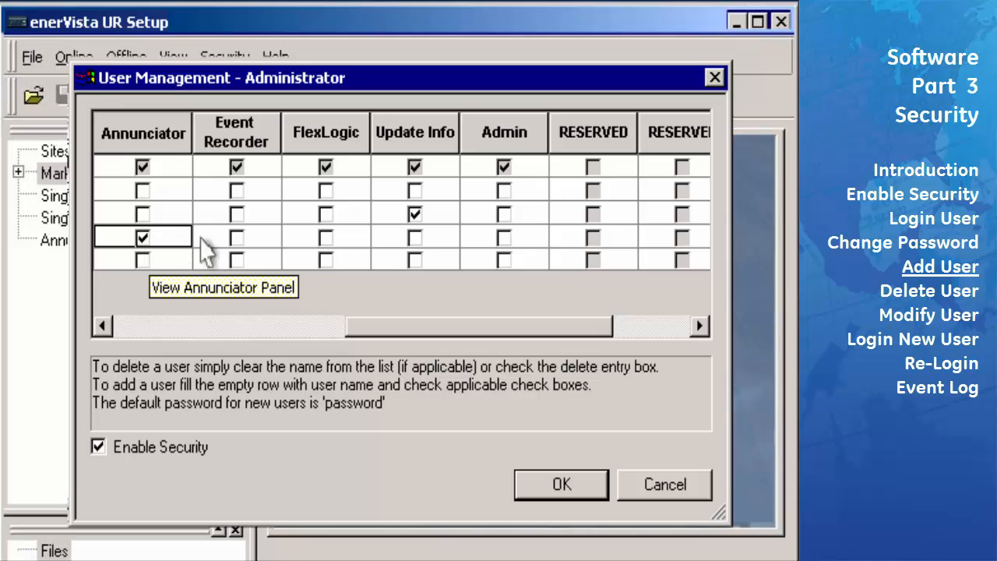
left_click(236, 237)
left_click(325, 239)
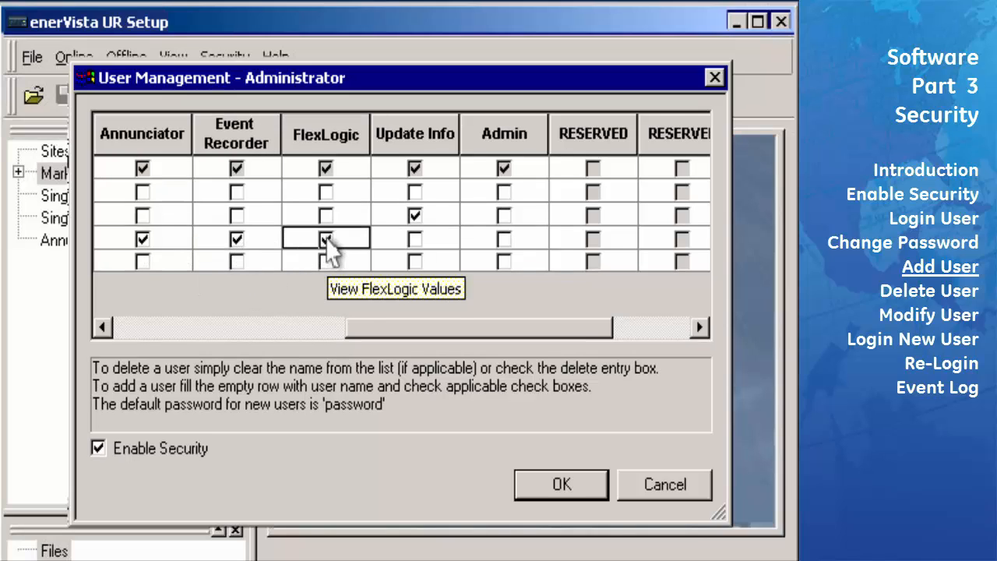
left_click(414, 239)
left_click(504, 239)
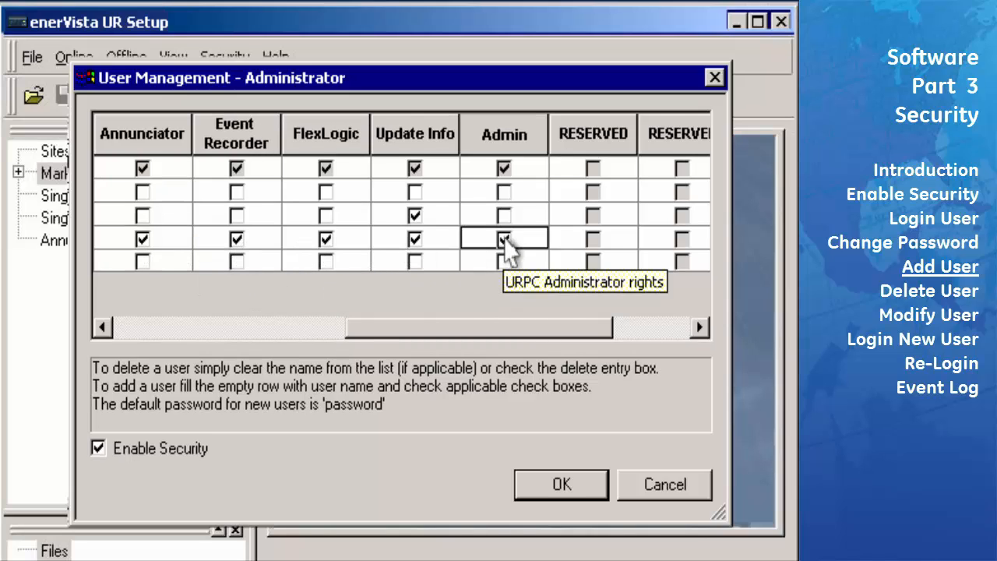
left_click(545, 489)
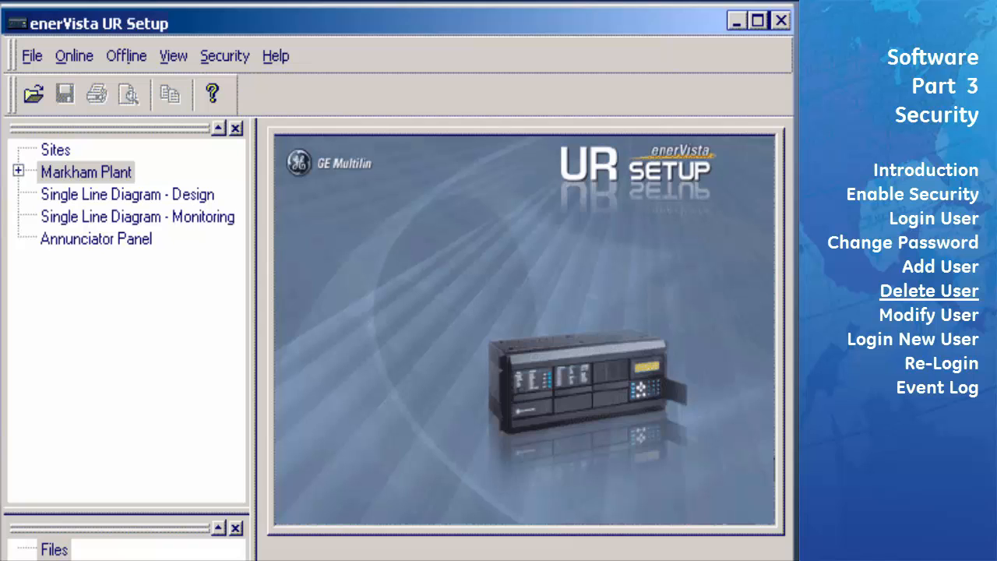
Mark the fully privileged fourth user for deletion and confirm its removal
left_click(246, 56)
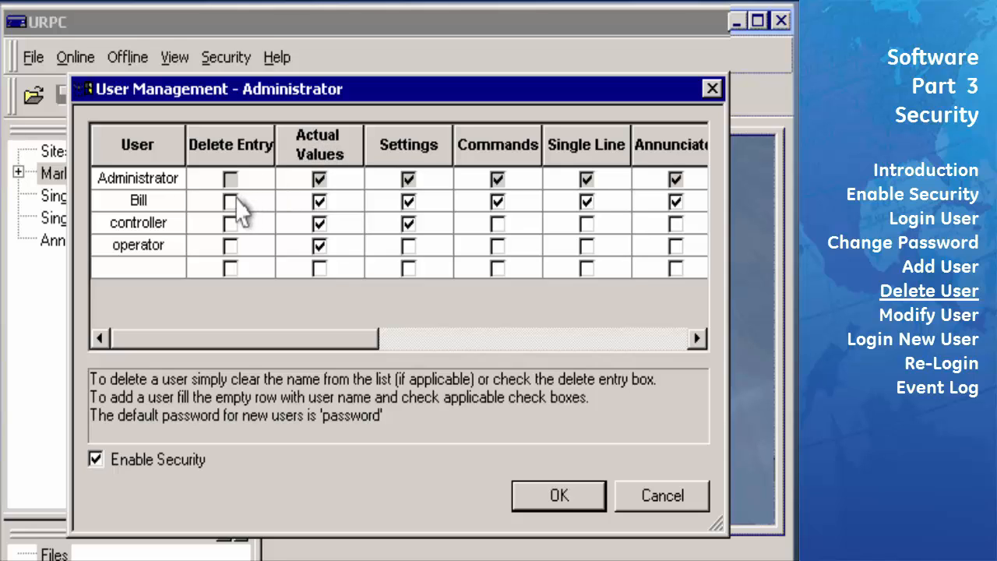
left_click(231, 201)
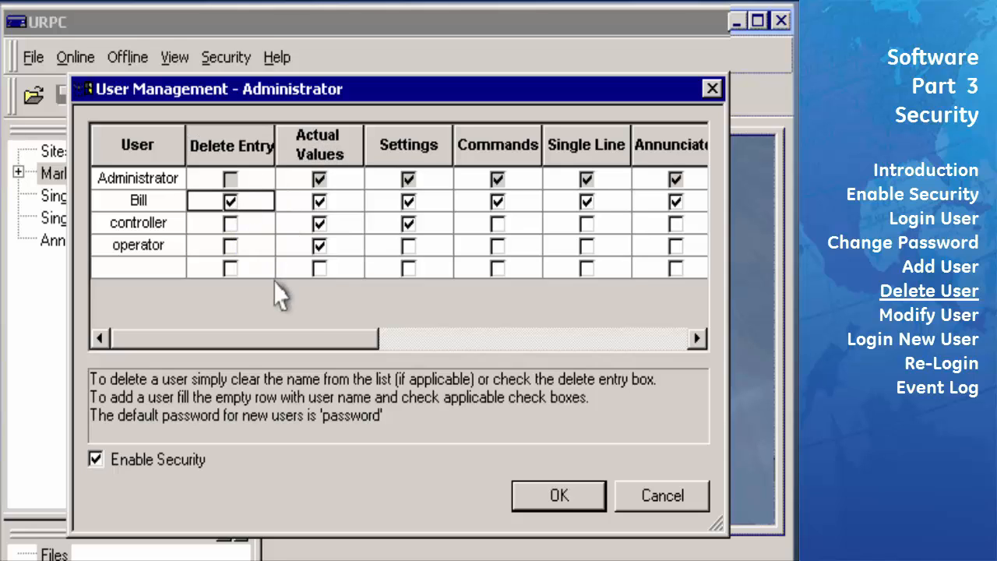
left_click(596, 499)
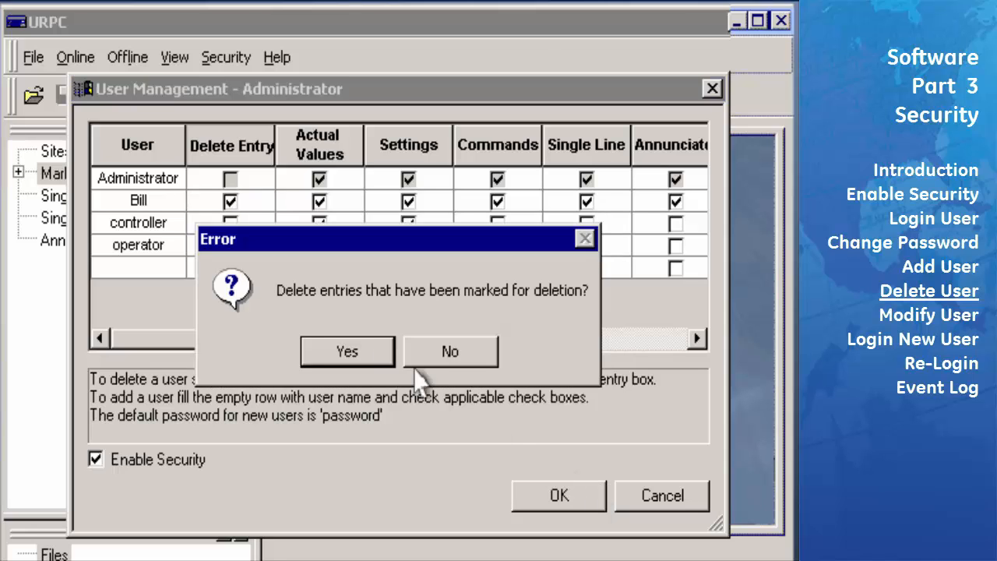
left_click(389, 352)
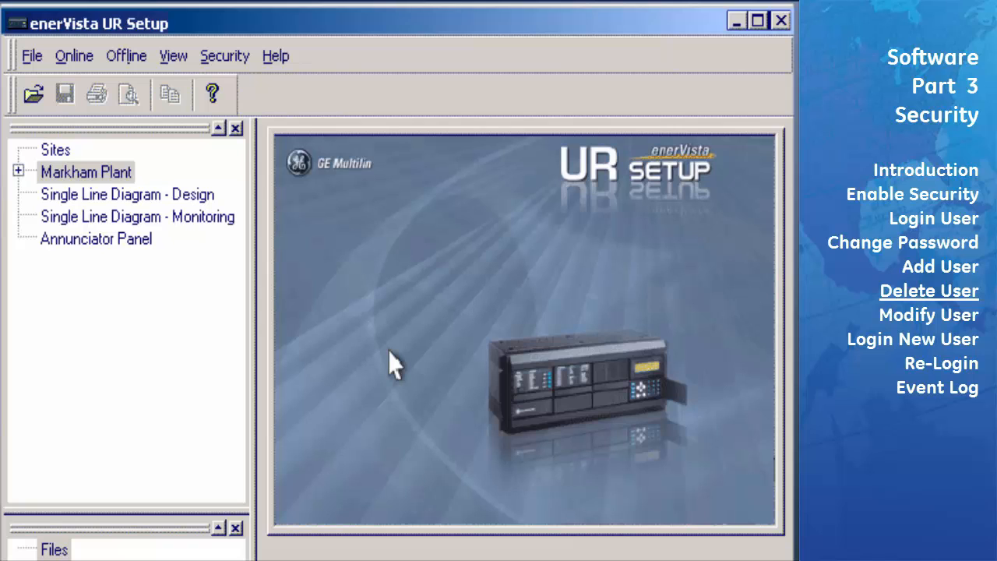
left_click(246, 59)
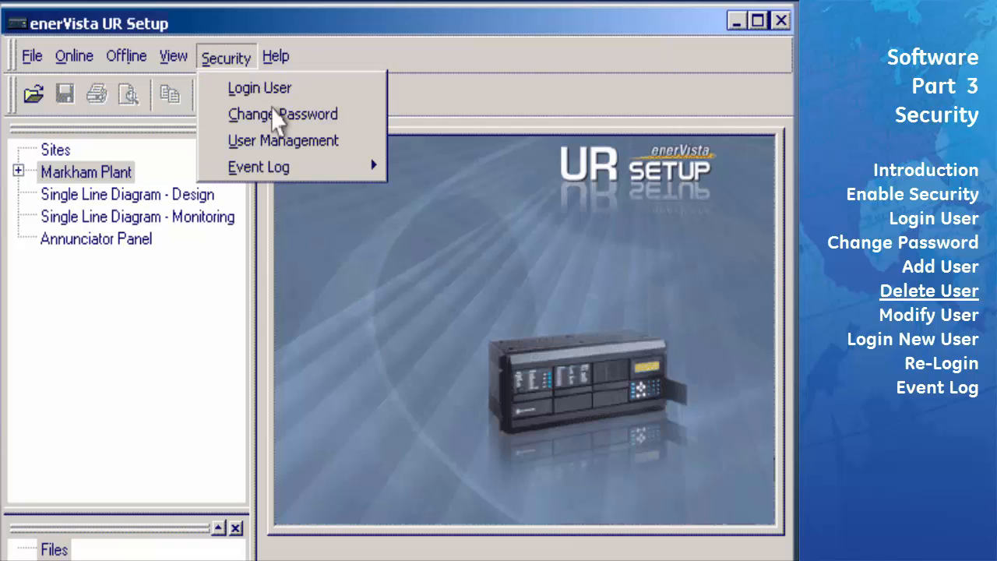
left_click(290, 143)
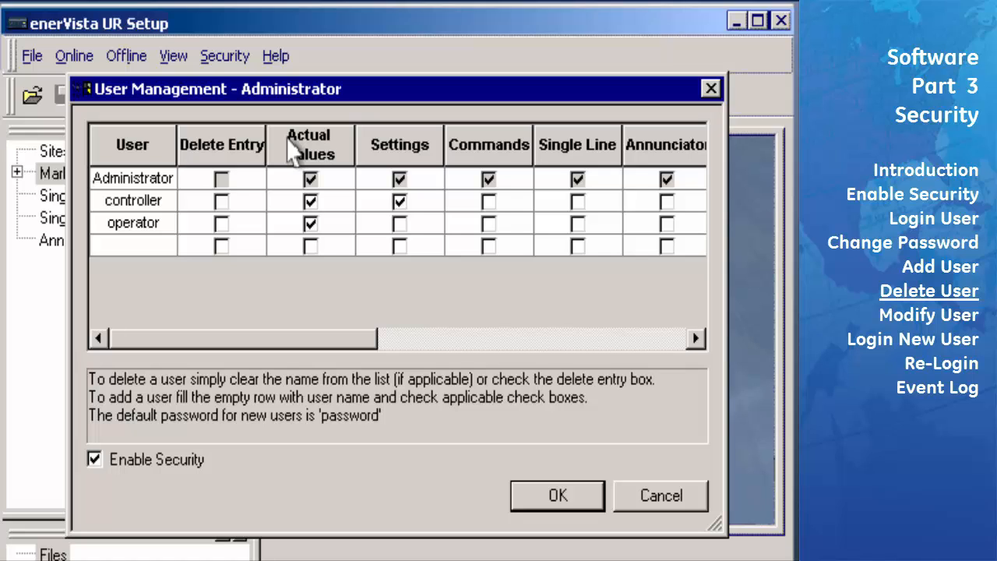
left_click(561, 506)
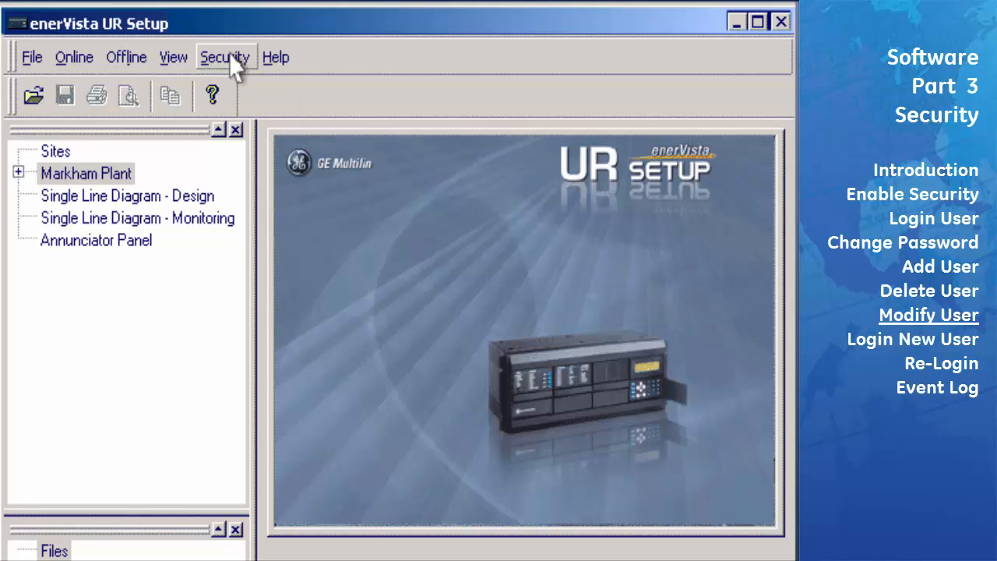
left_click(226, 58)
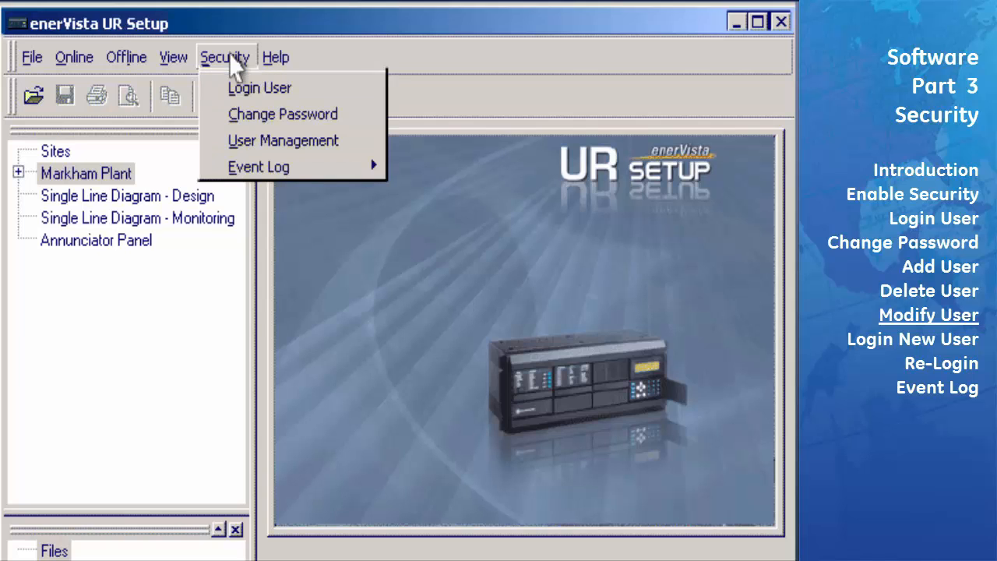
left_click(278, 150)
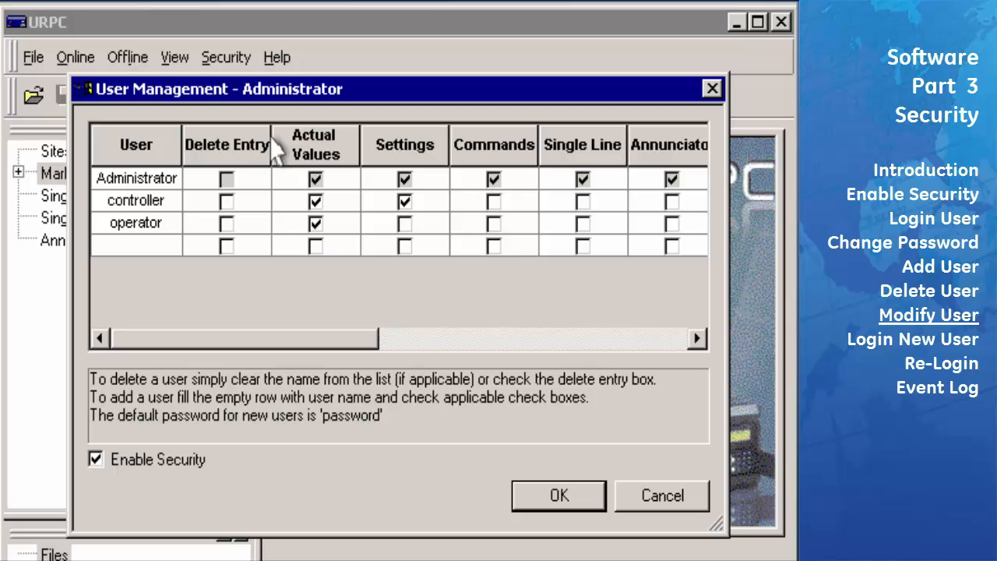
left_click(405, 224)
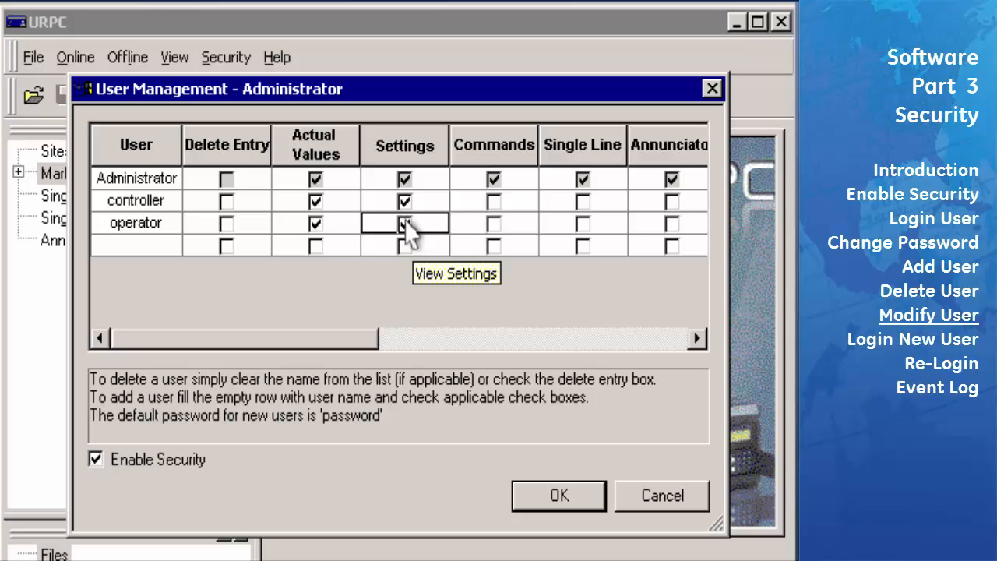
left_click(559, 498)
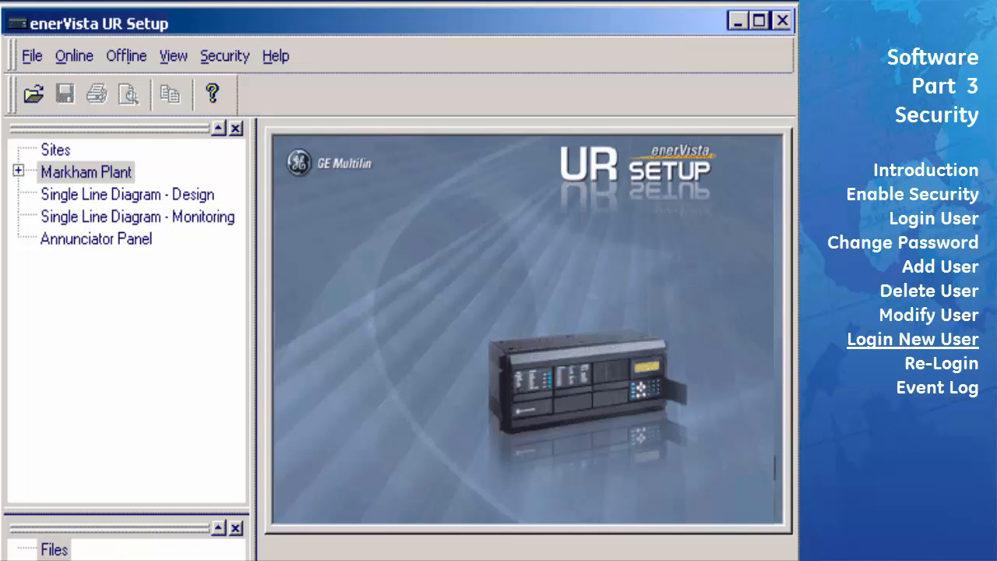
Restart UR Setup from the URPC icon and enter user operator with its password
left_click(781, 21)
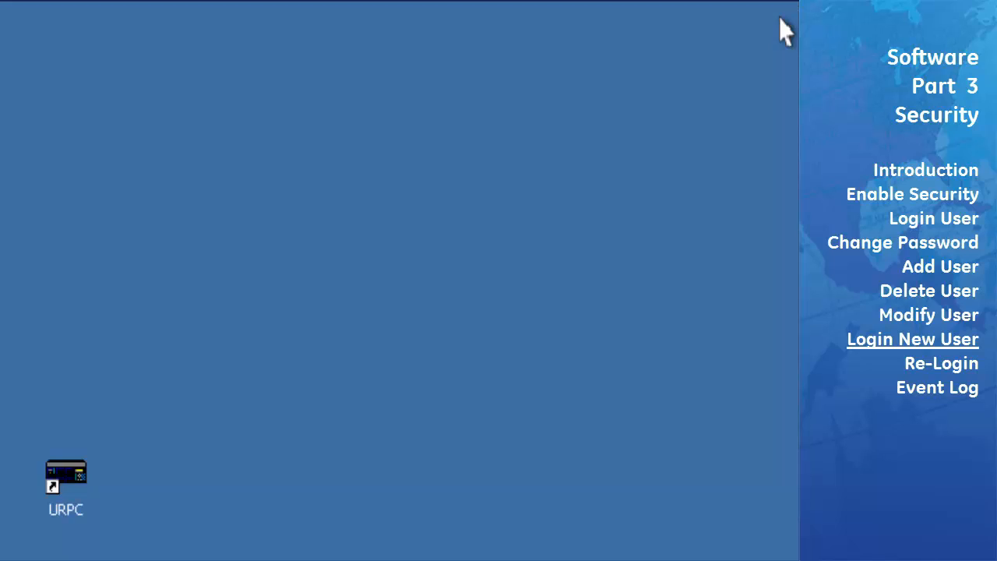
double_click(66, 476)
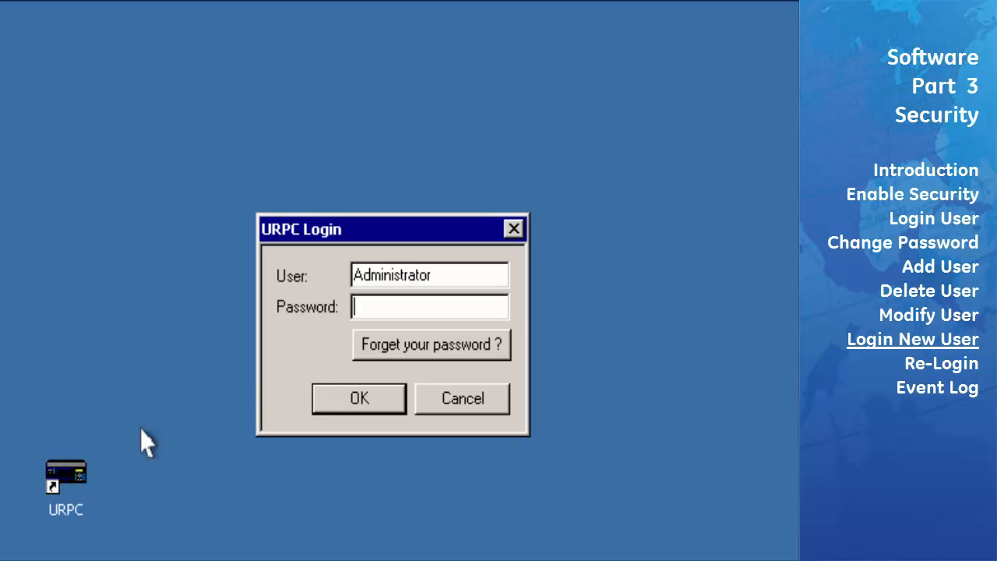
left_click(489, 281)
double_click(489, 282)
key("BackSpace")
type("operator")
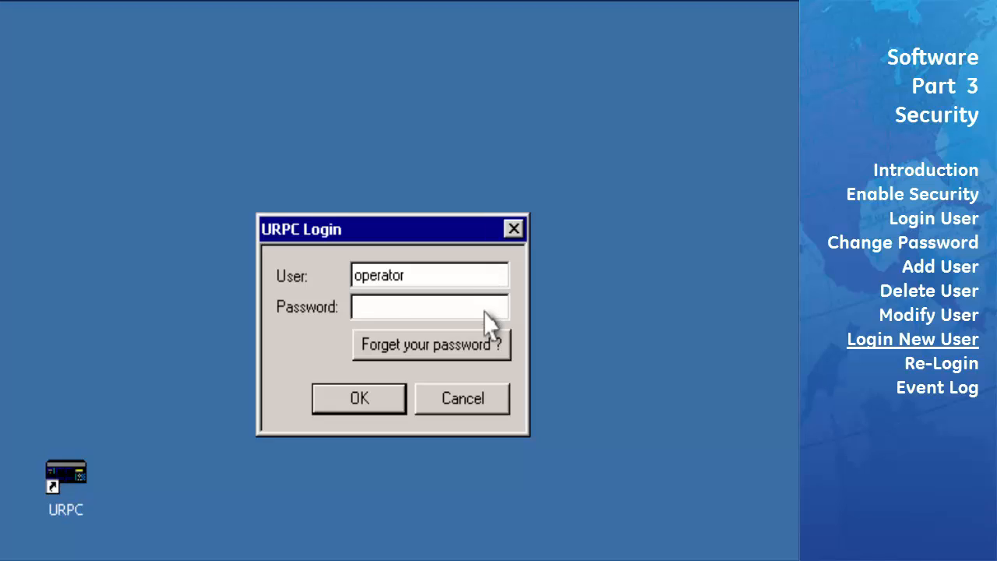
left_click(484, 311)
type("********")
Set operator's new password with recovery question 'Name of program?' and its answer
left_click(385, 402)
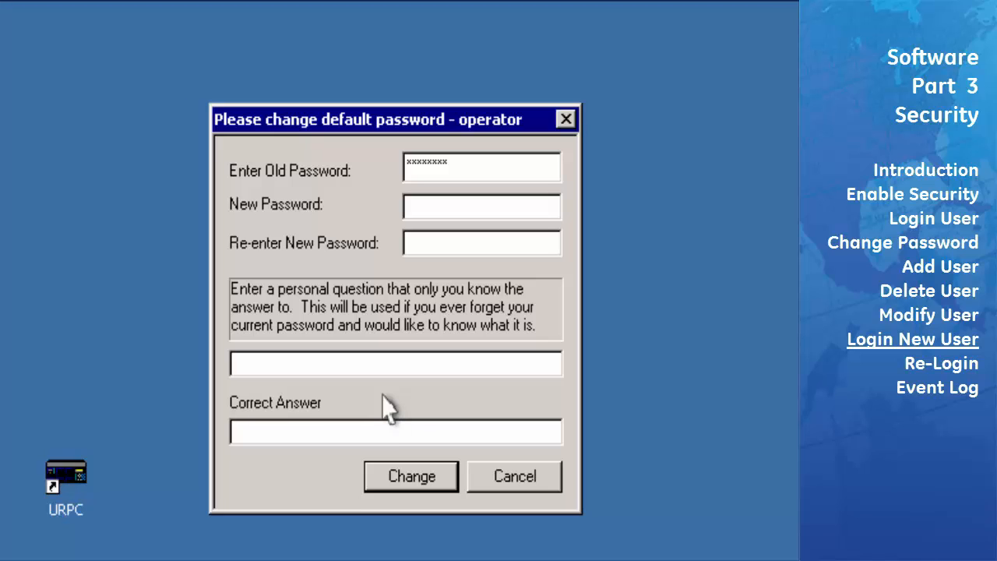
left_click(472, 210)
type("********")
left_click(476, 255)
type("********")
left_click(460, 374)
type("Name of program?")
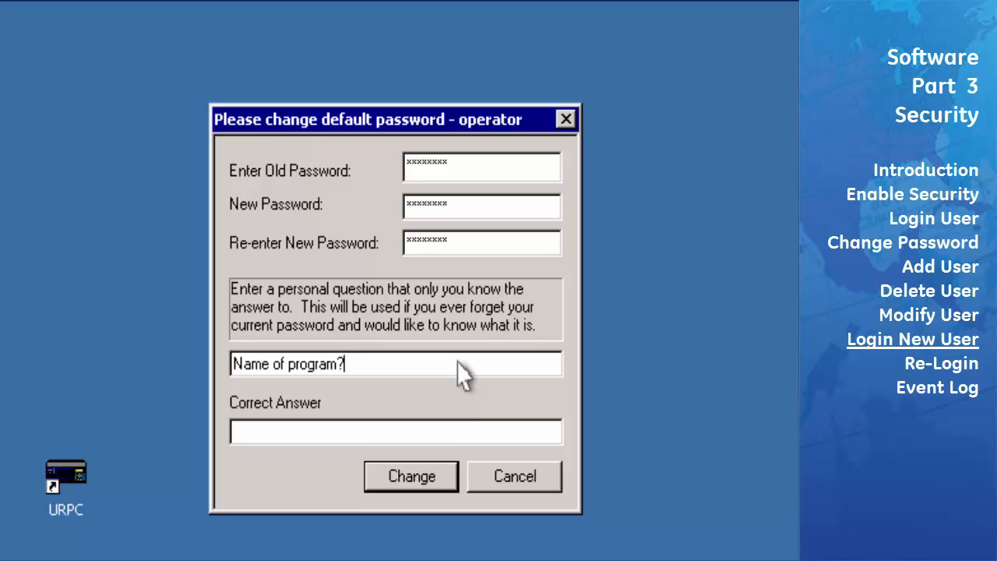
left_click(433, 433)
left_click(434, 475)
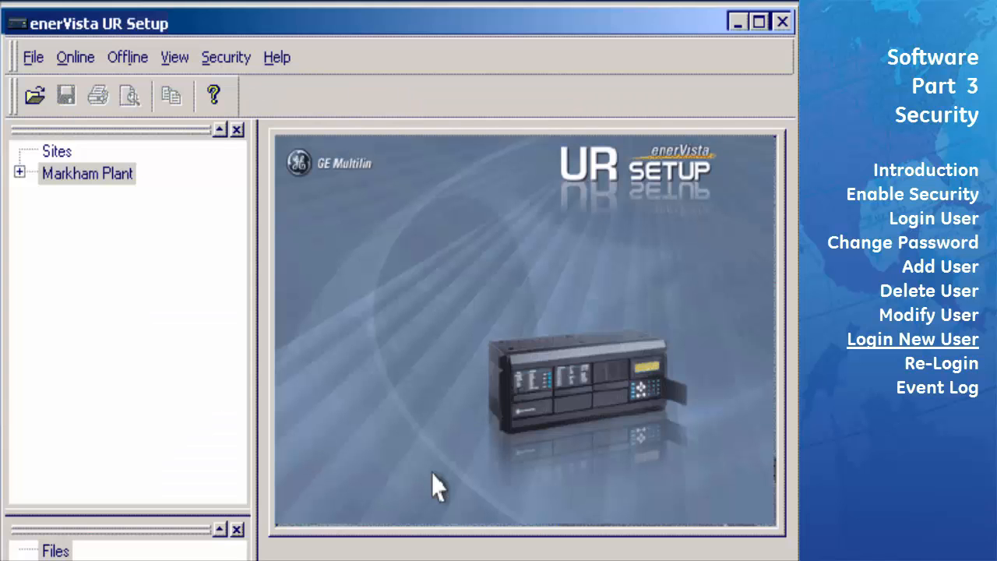
Open Markham Plant > F60 West > Commands > Virtual Inputs, get ACCESS DENIED, and close it
double_click(92, 174)
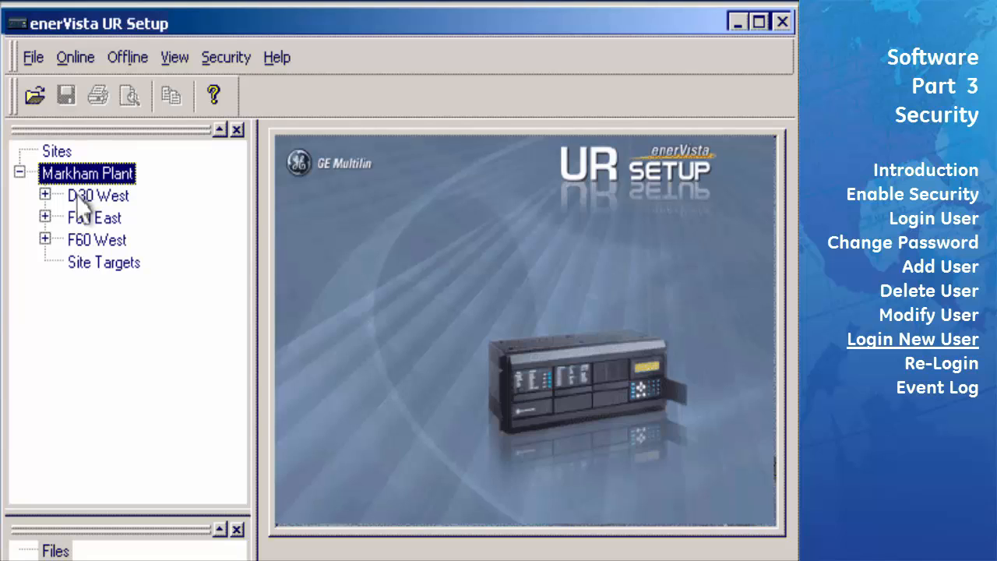
left_click(45, 240)
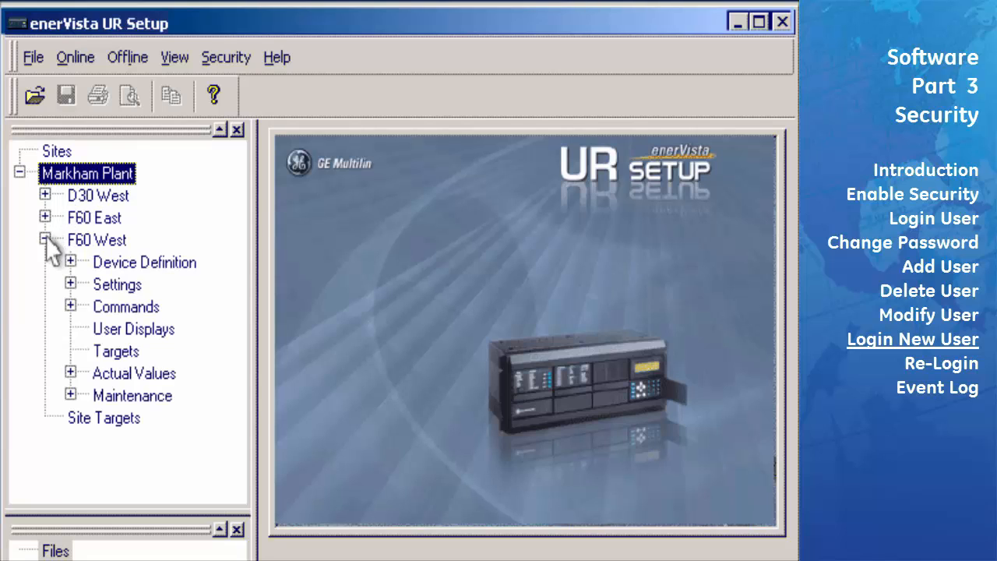
left_click(70, 306)
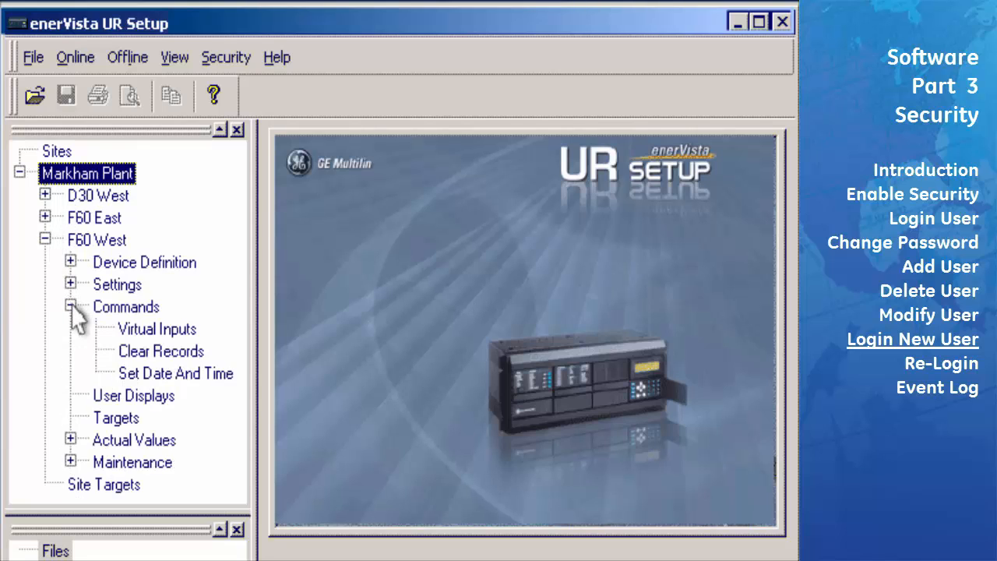
double_click(154, 330)
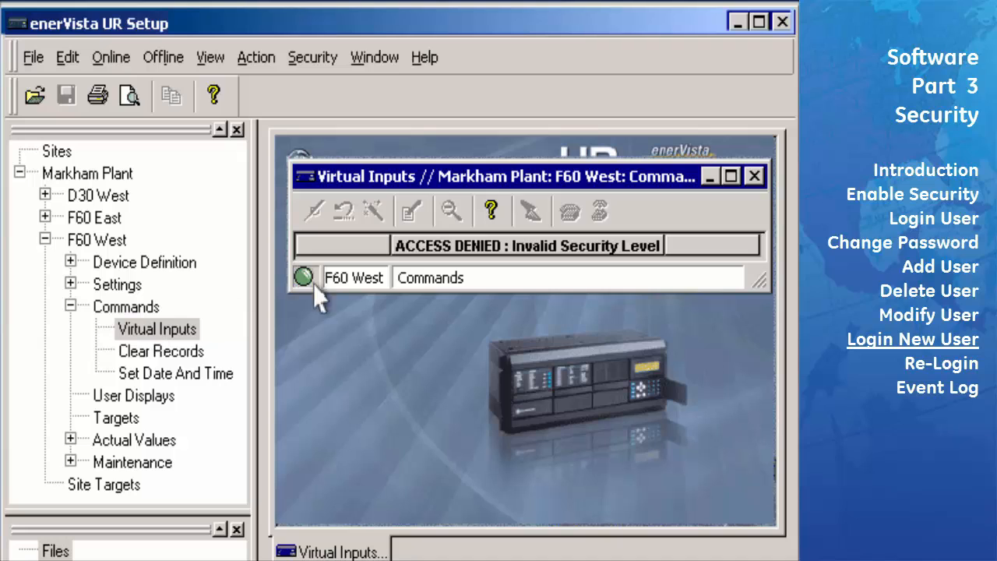
left_click(753, 176)
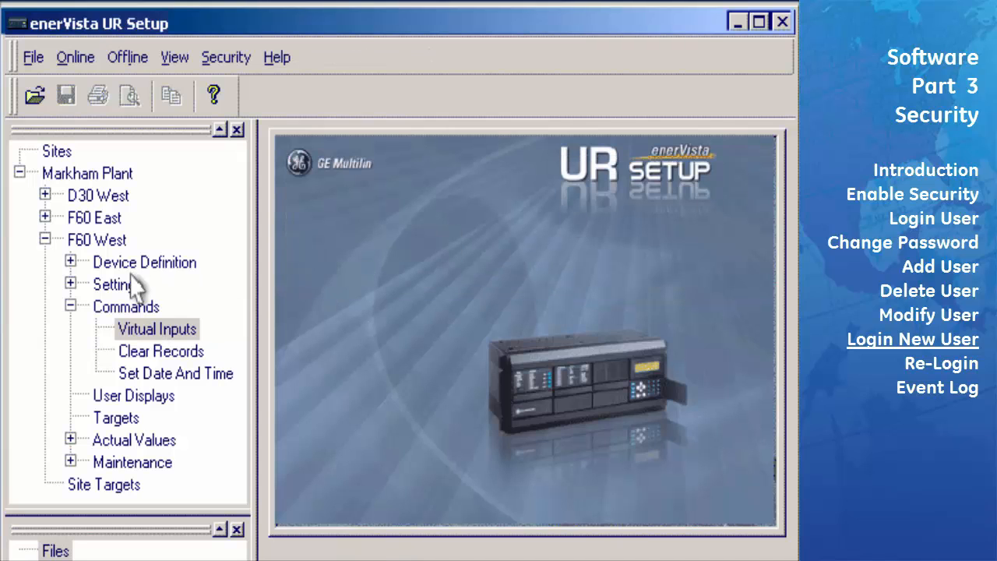
Expand F60 West Settings and open Display Properties under Product Setup
left_click(70, 284)
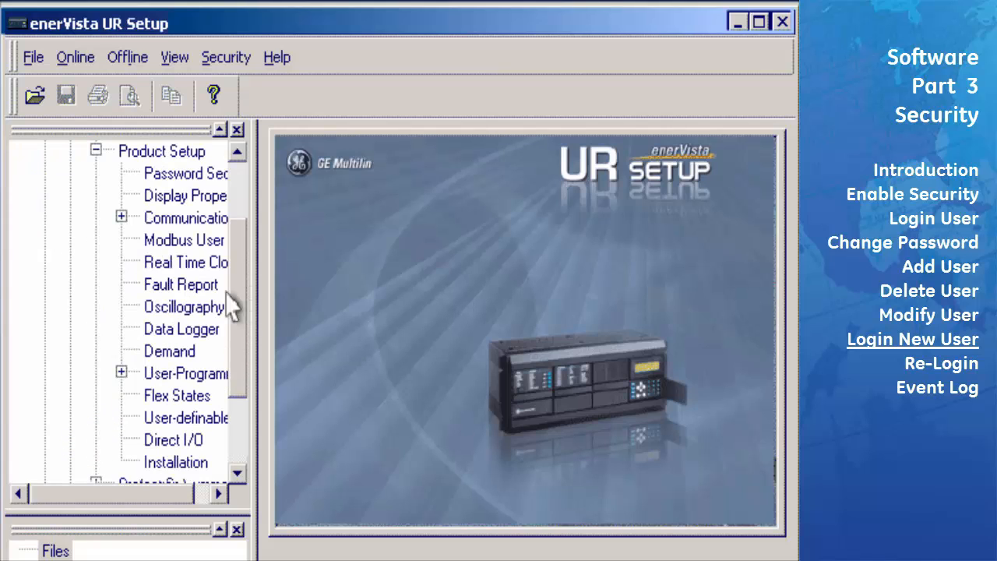
double_click(204, 196)
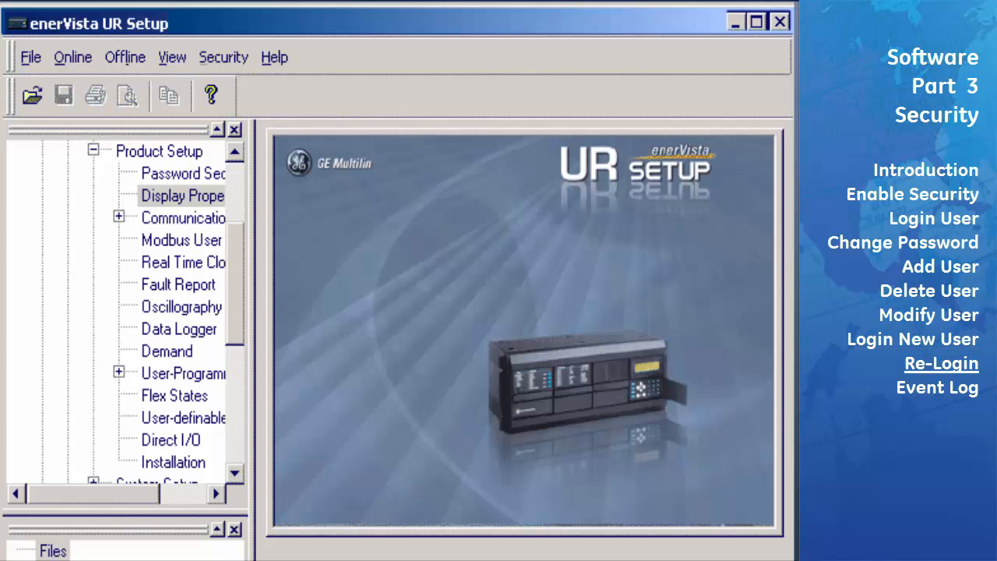
Start a Login User as Administrator and bring up its 'What color is the sky?' recovery question
left_click(232, 61)
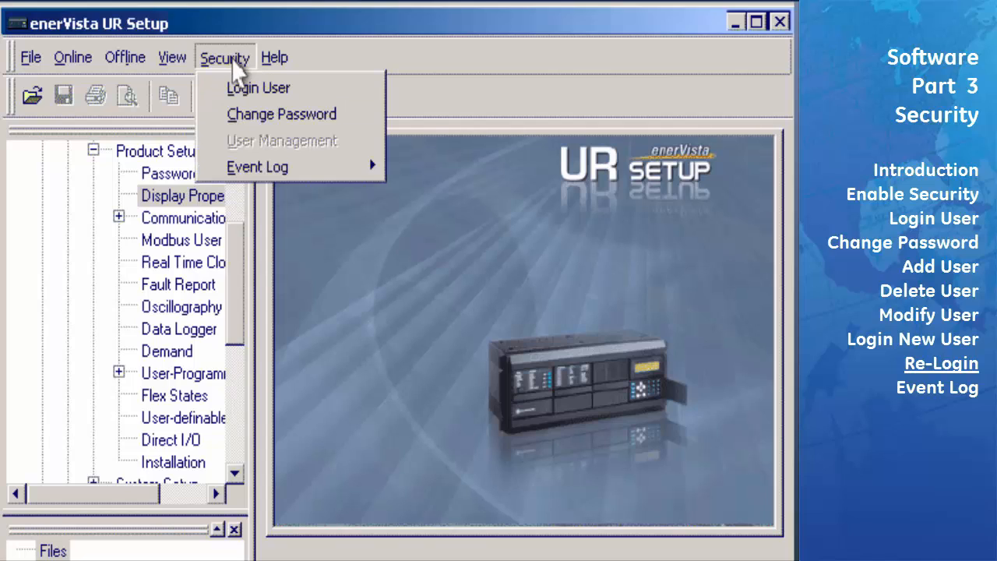
left_click(248, 88)
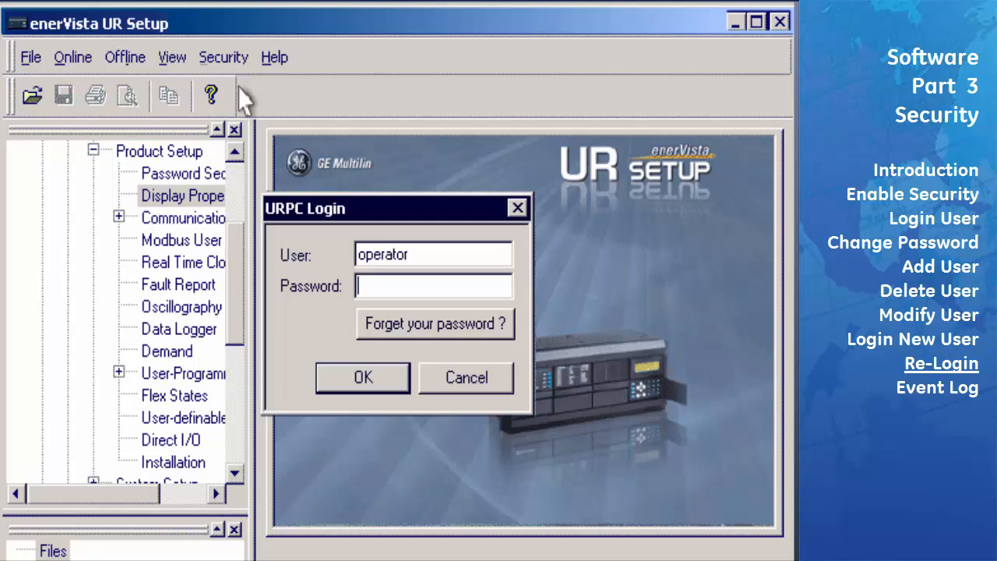
double_click(446, 263)
key("BackSpace")
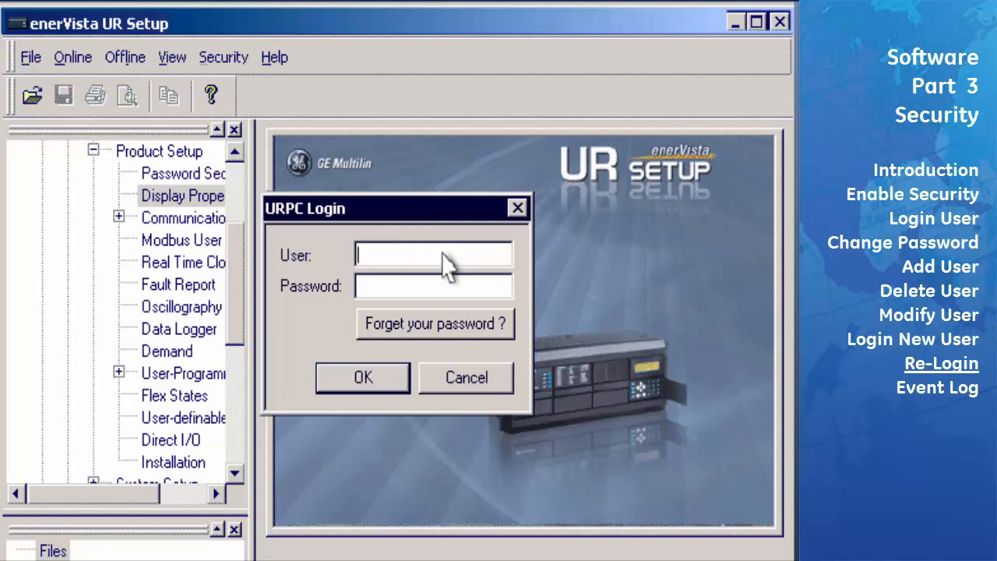
type("Administrat")
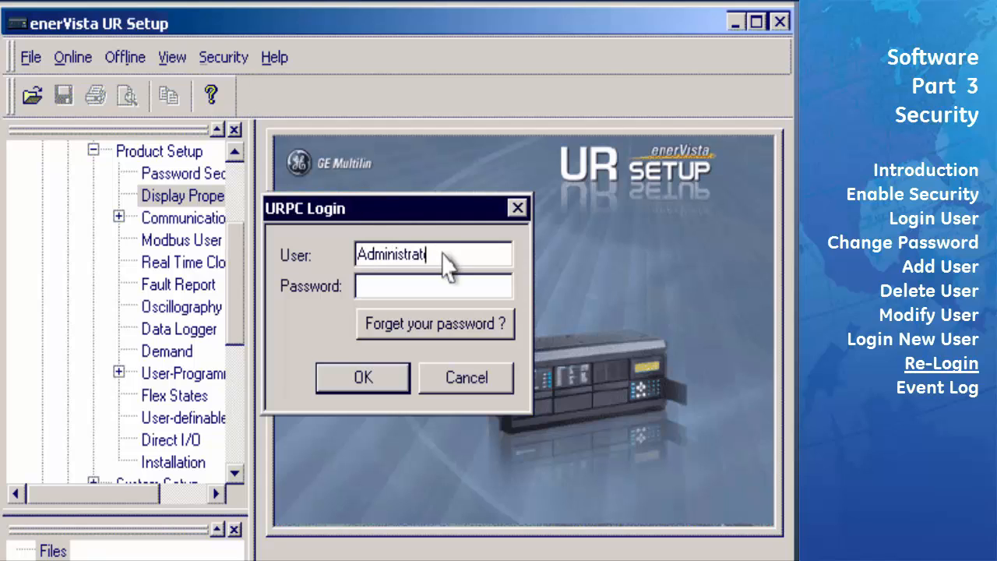
type("or")
left_click(459, 333)
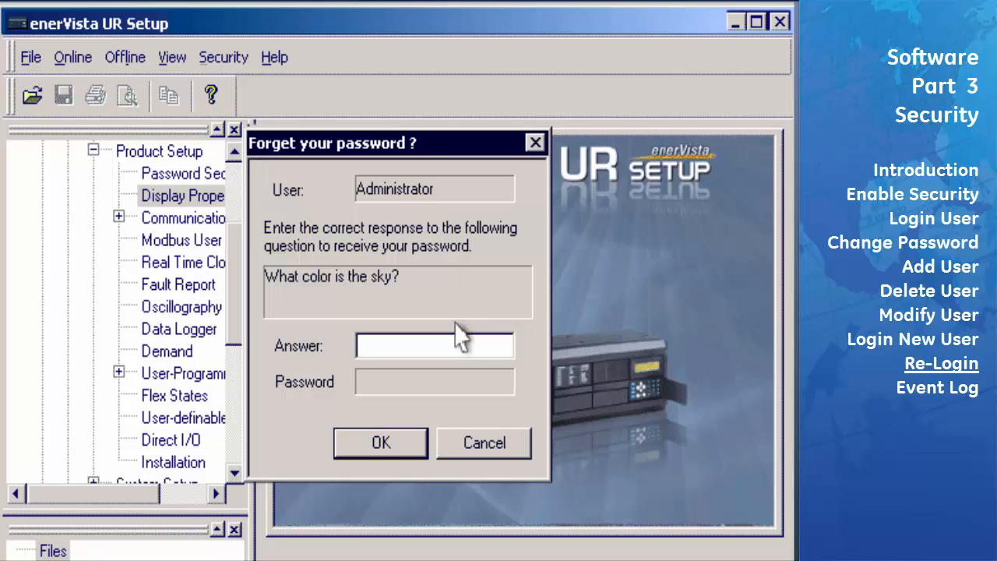
left_click(457, 347)
key("Return")
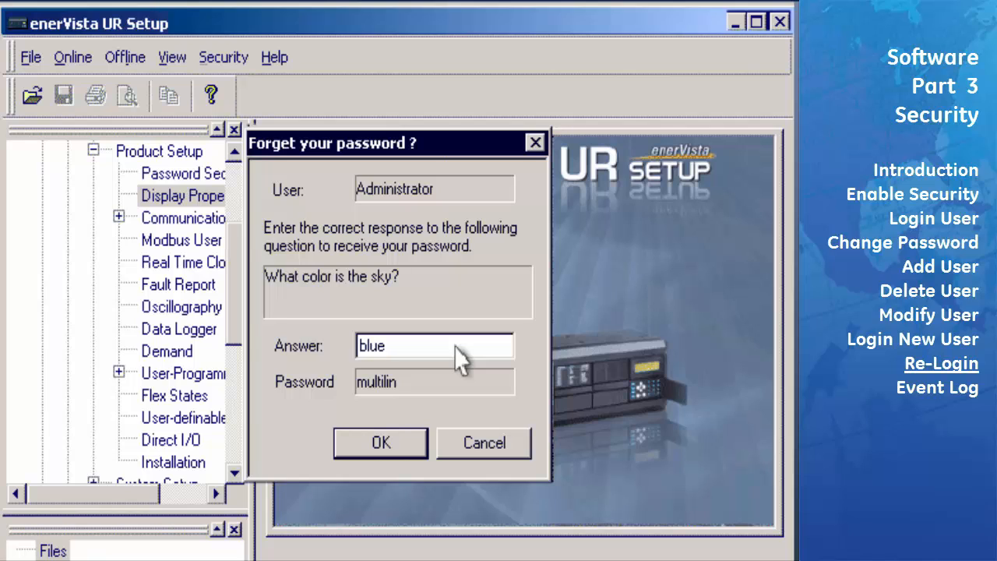
left_click(381, 444)
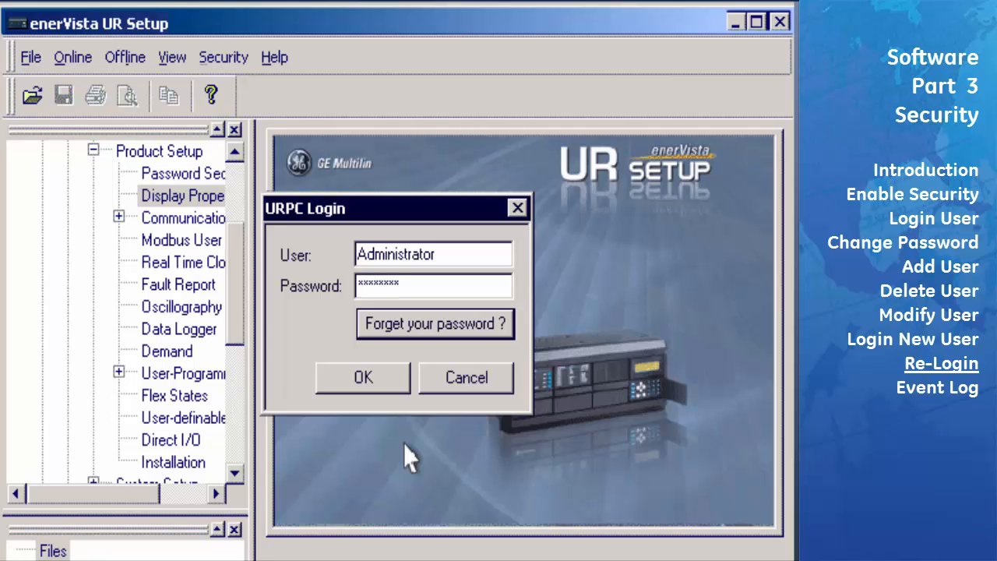
left_click(369, 381)
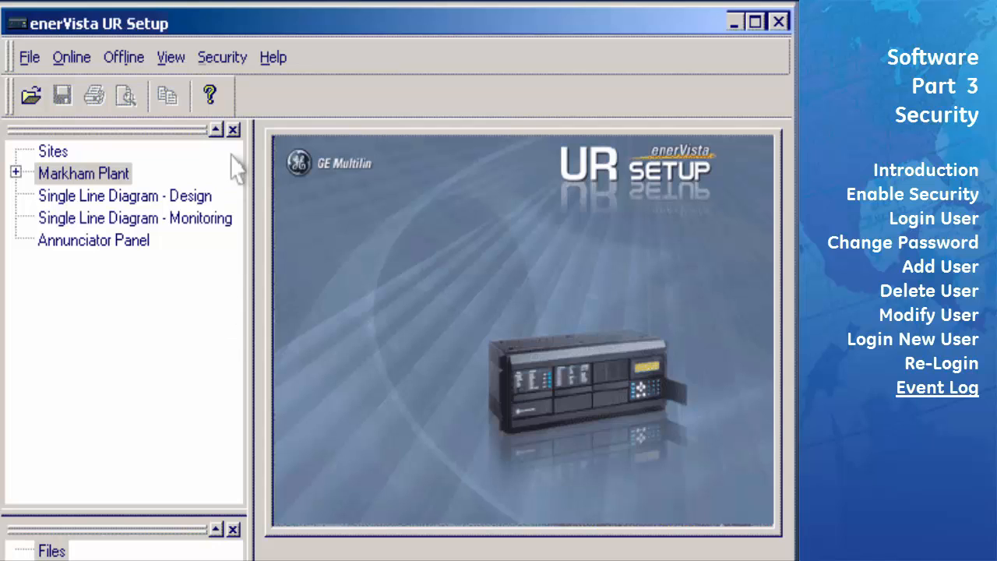
left_click(235, 62)
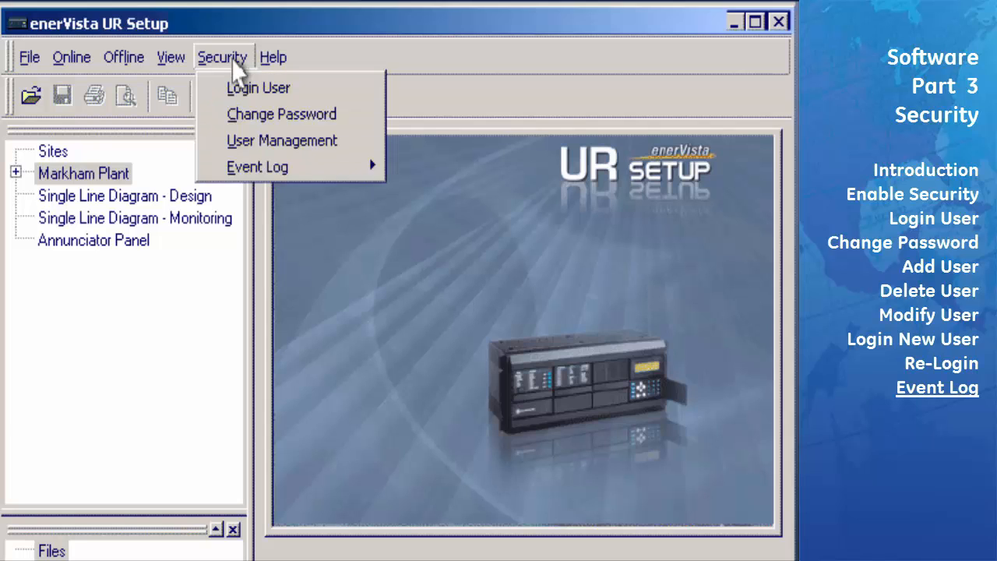
mouse_move(274, 173)
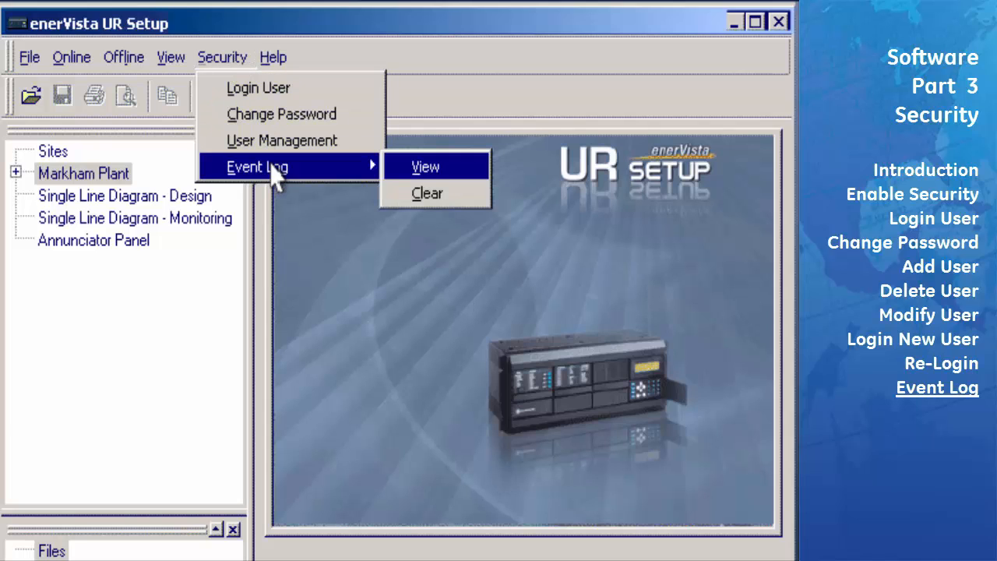
left_click(441, 171)
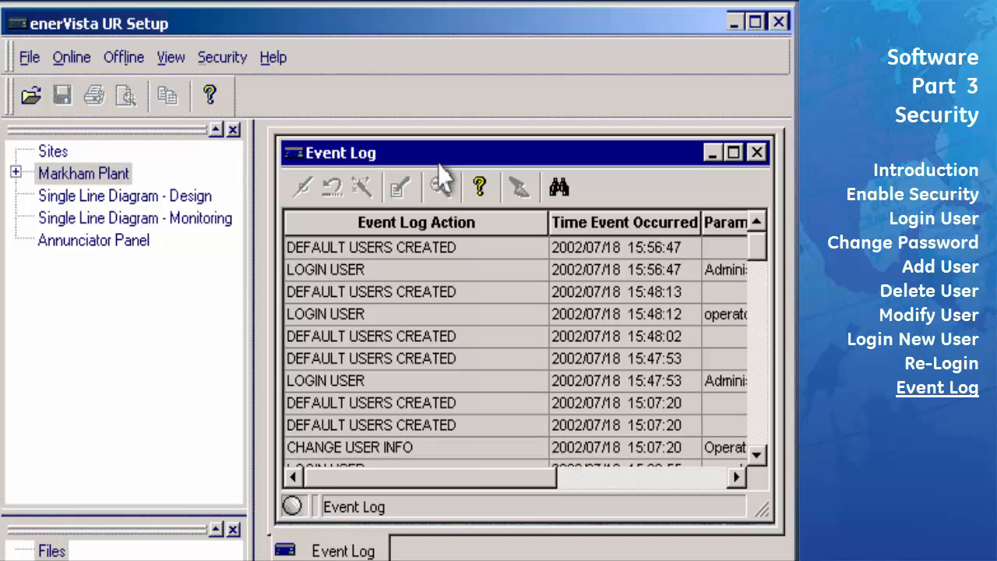
left_click(756, 154)
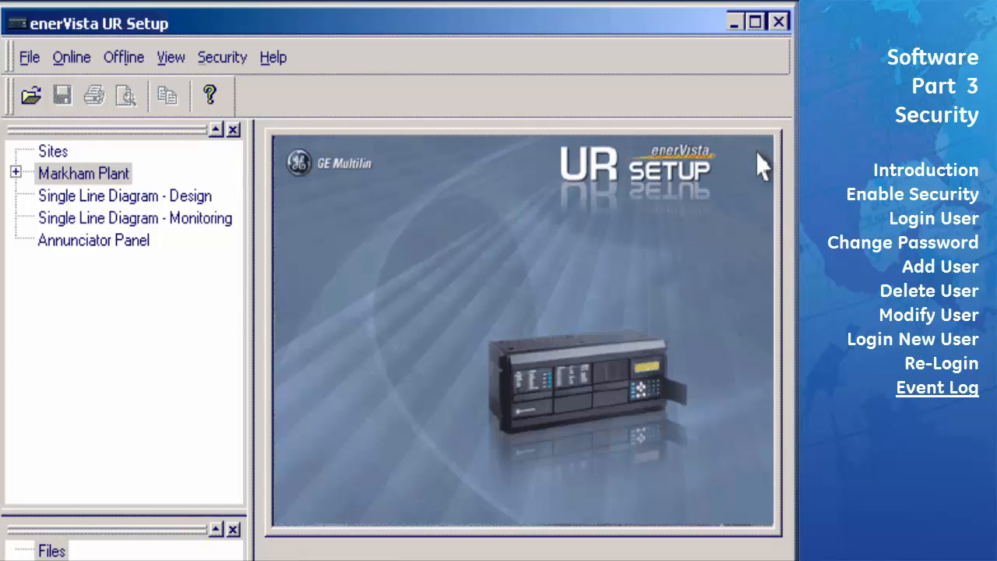
Clear the URPC event log from Security > Event Log and confirm the erase with Yes
left_click(232, 62)
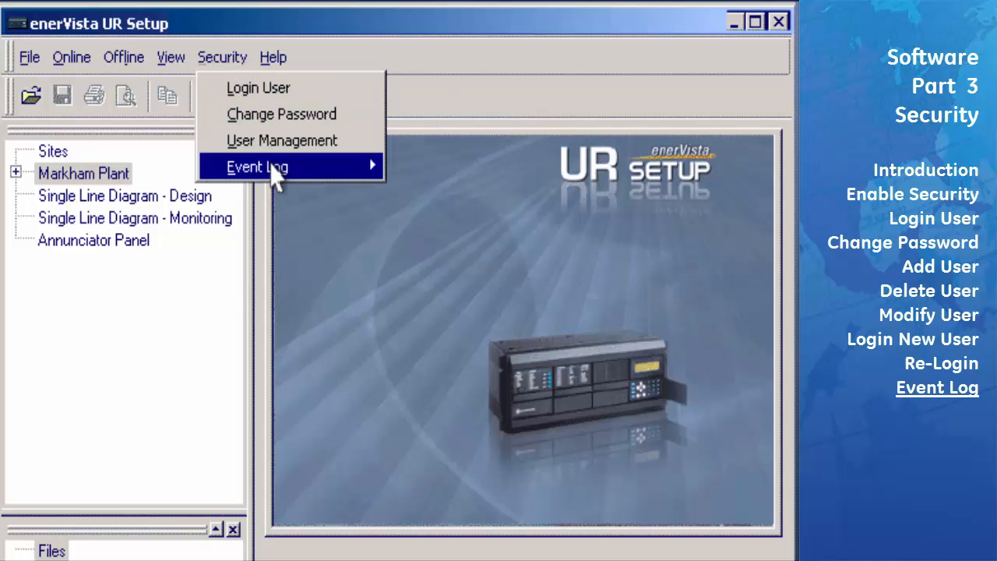
mouse_move(275, 174)
left_click(441, 194)
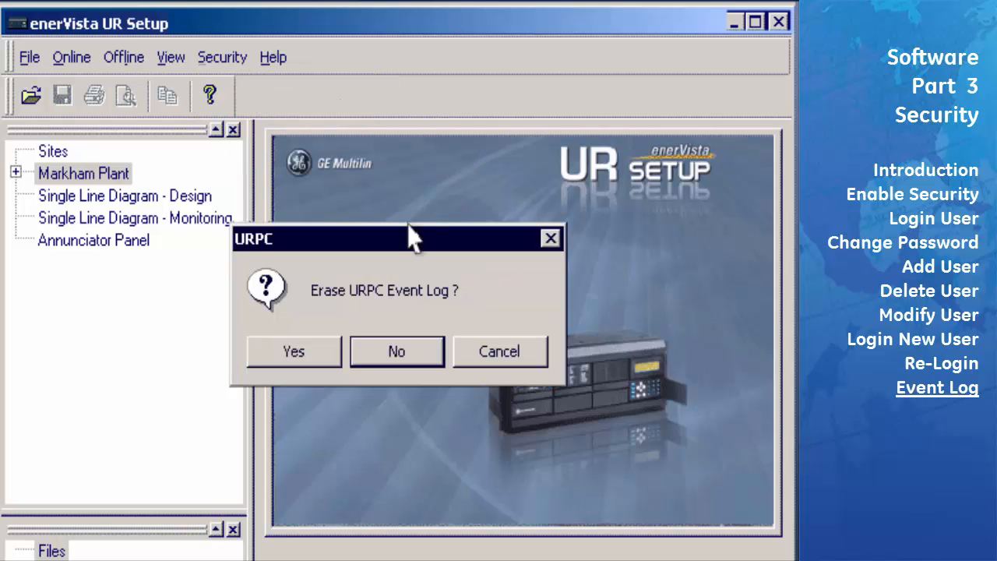
left_click(300, 357)
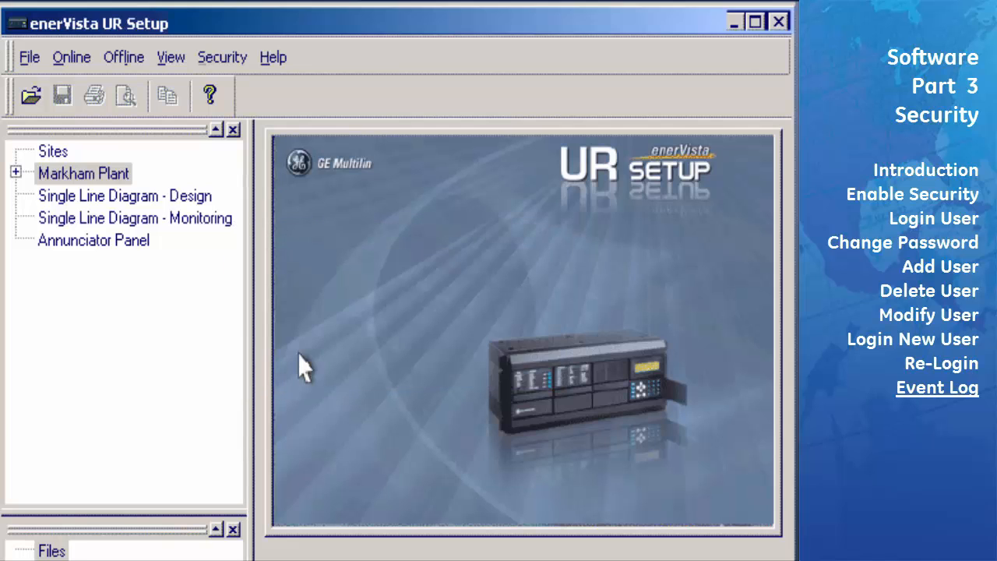